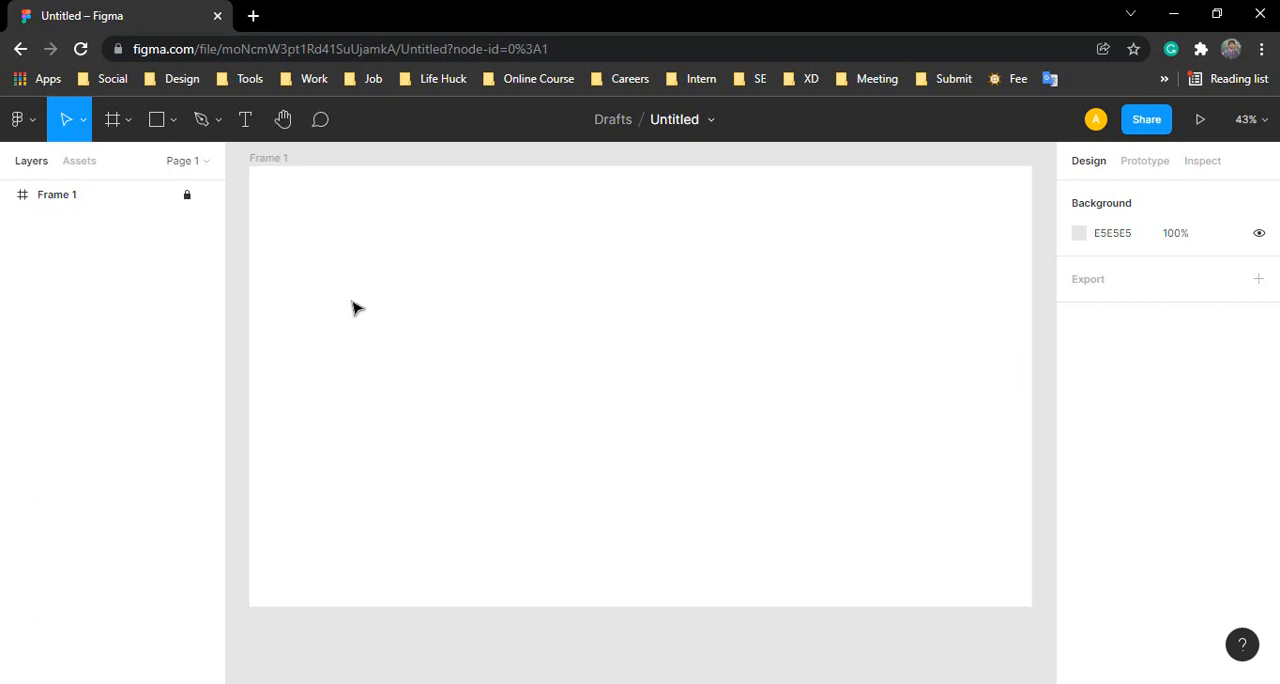
Step: Draw a rectangle about 1195 × 585 inside the frame and move it to about X 2, Y -274
left_click(157, 121)
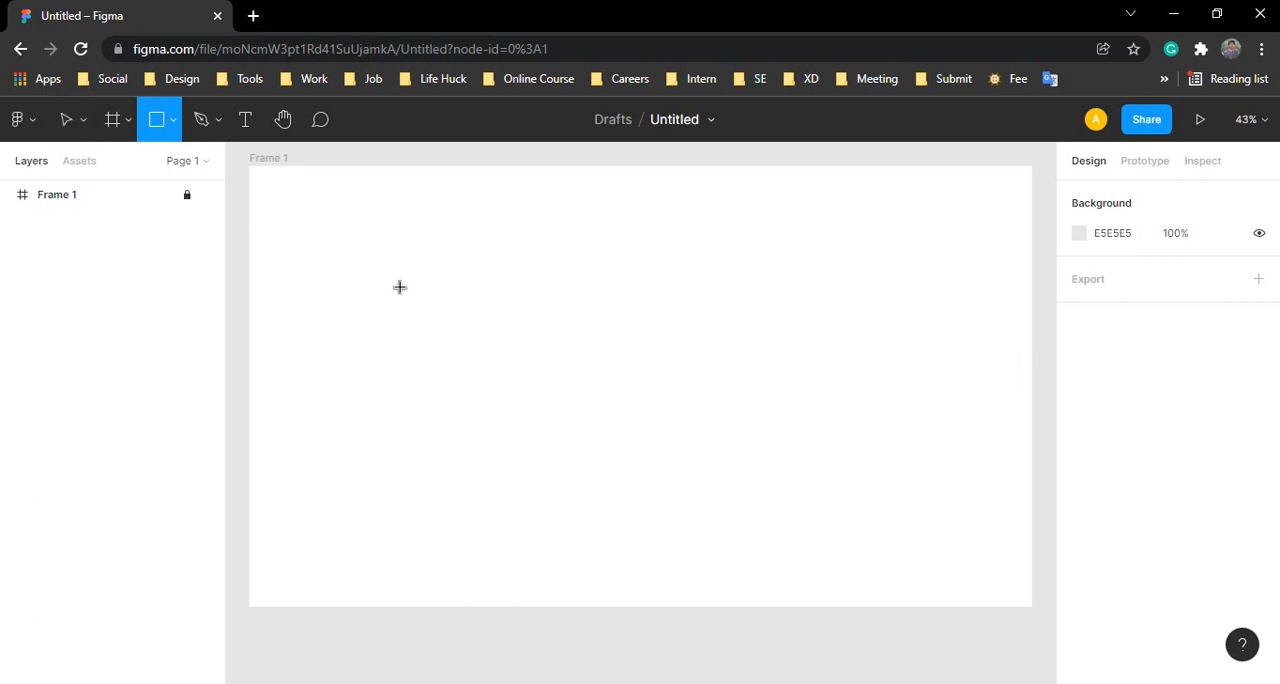
left_click_drag(390, 255, 877, 493)
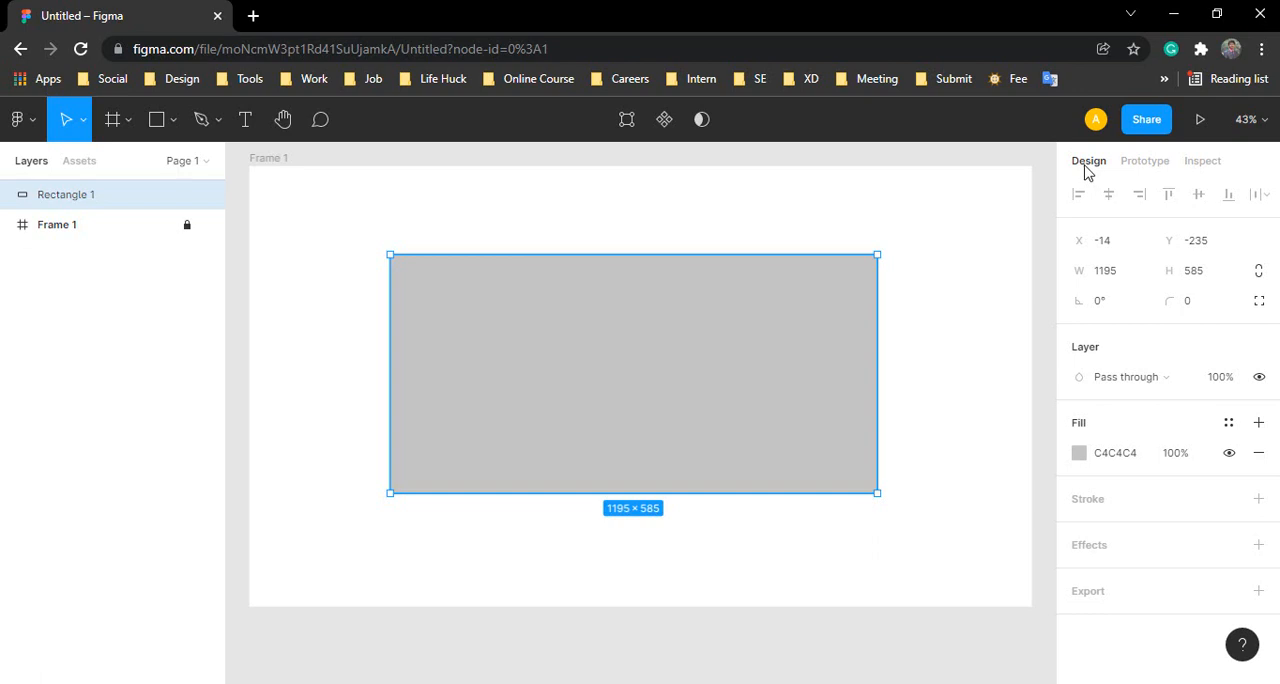
left_click(1204, 164)
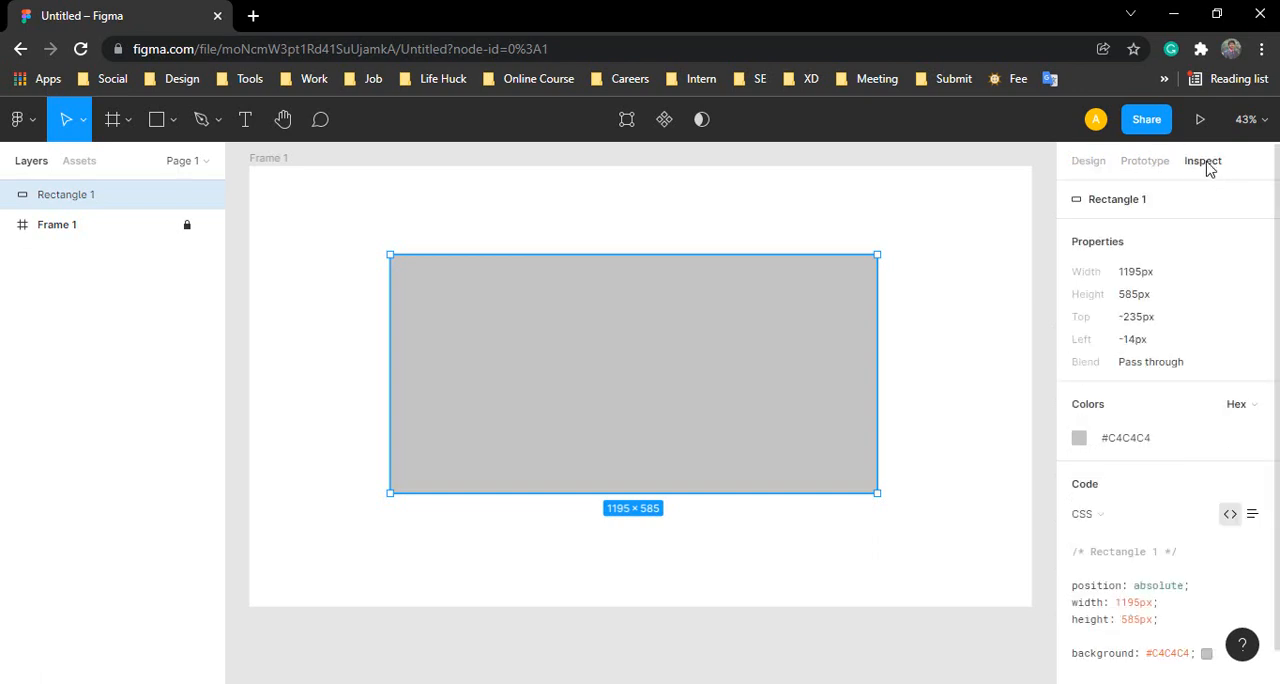
left_click(1101, 164)
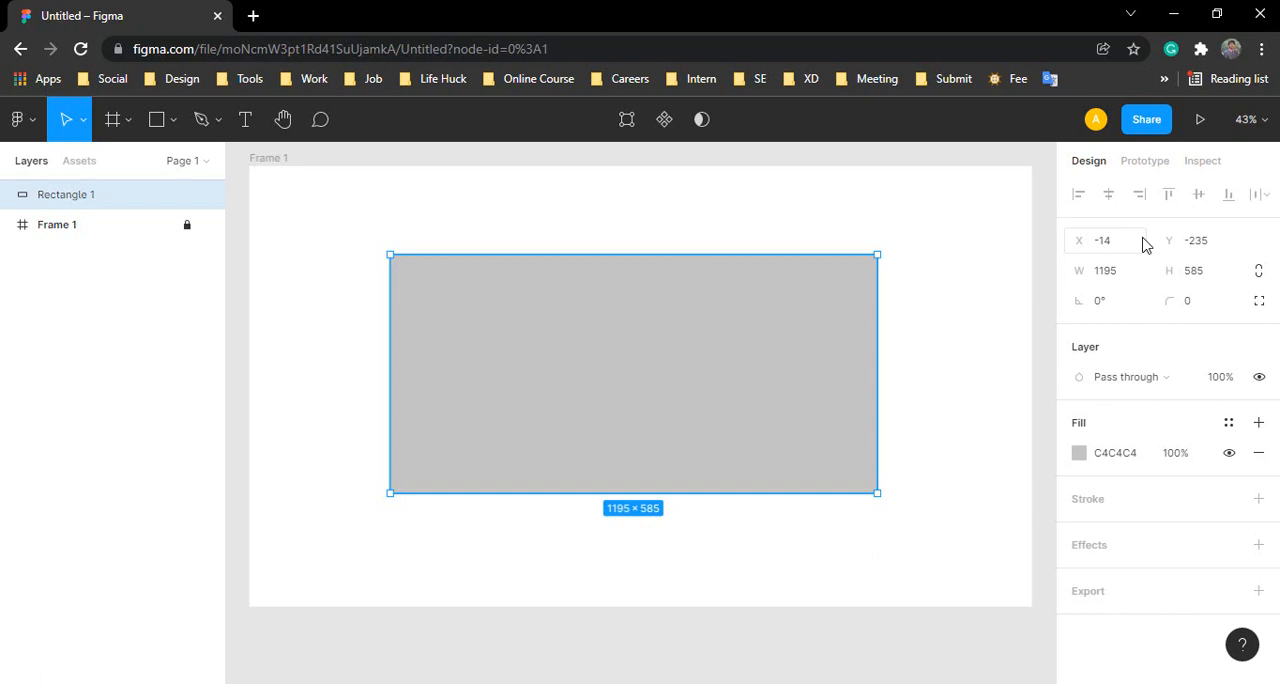
left_click_drag(762, 407, 769, 391)
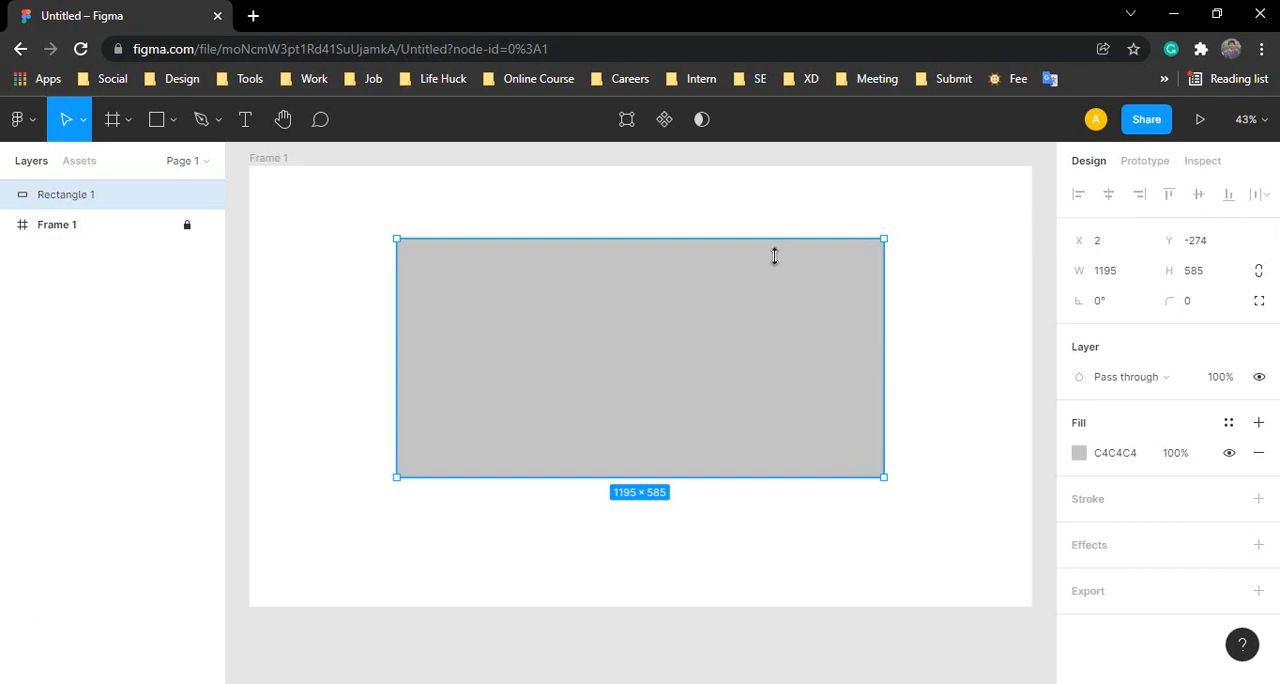
Step: Draw a second rectangle about 601 × 686 overlapping the lower-left part of the first one
left_click(155, 121)
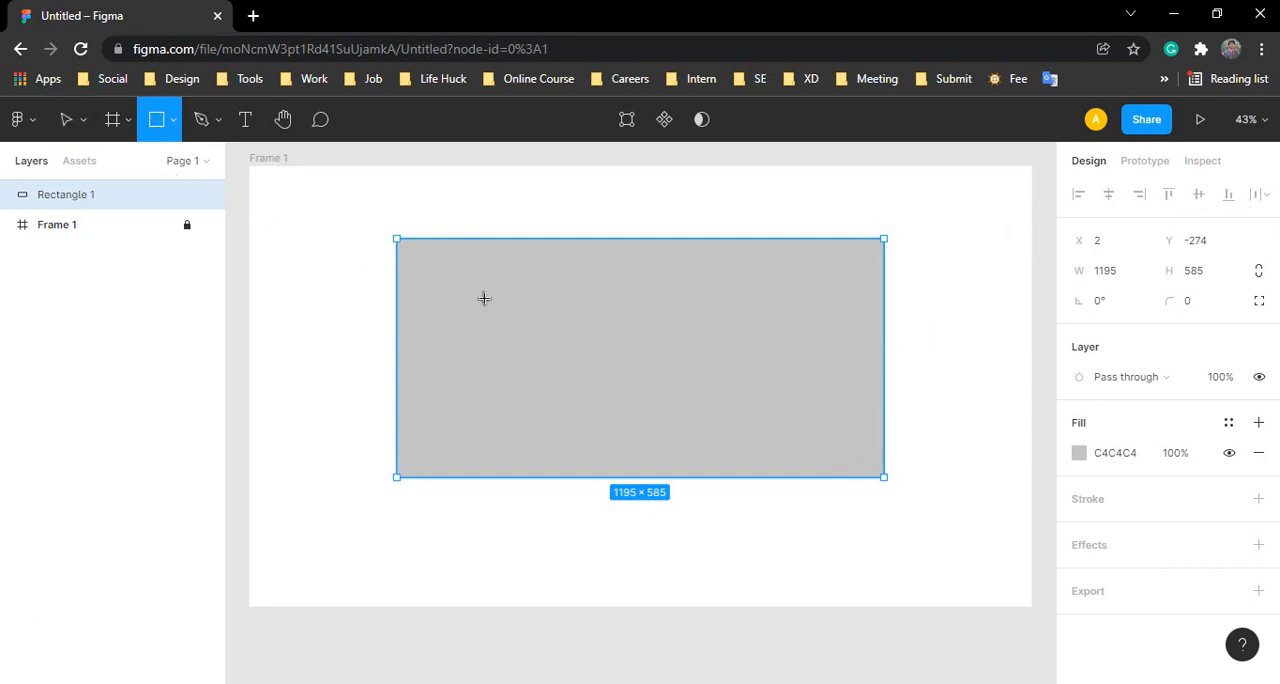
mouse_move(309, 274)
left_mouse_down()
mouse_move(486, 531)
mouse_move(551, 539)
mouse_move(556, 555)
left_mouse_up()
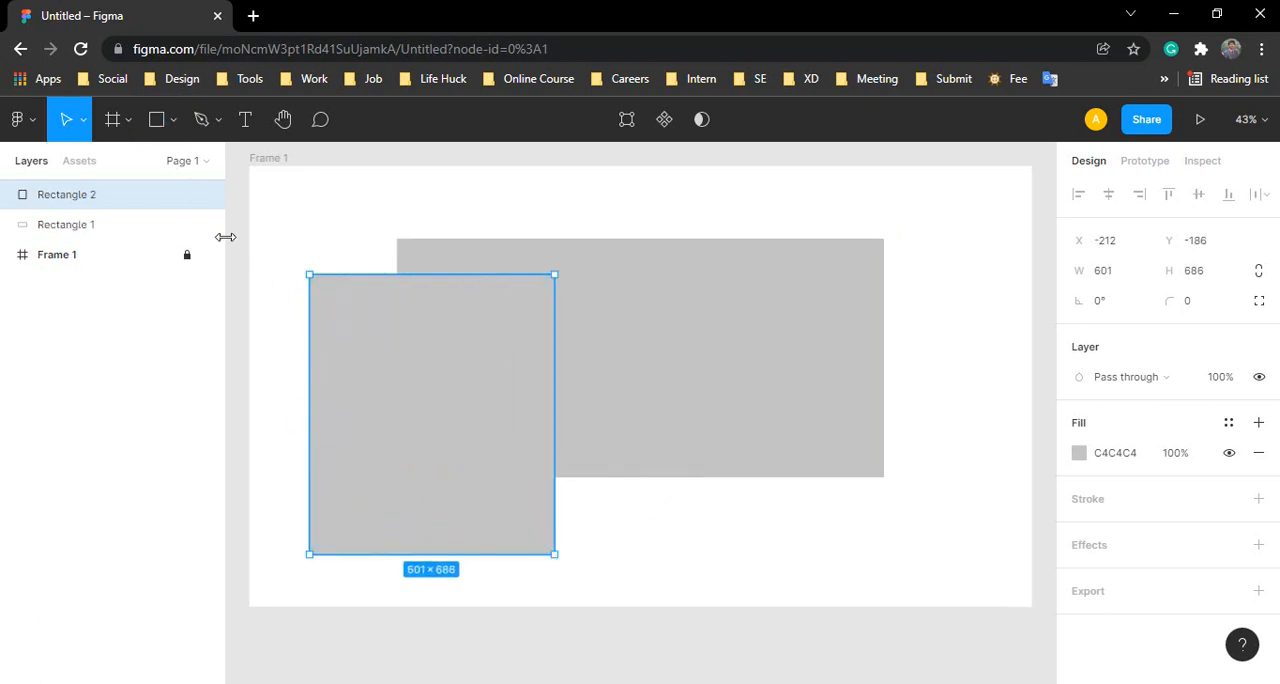
left_click_drag(320, 197, 601, 415)
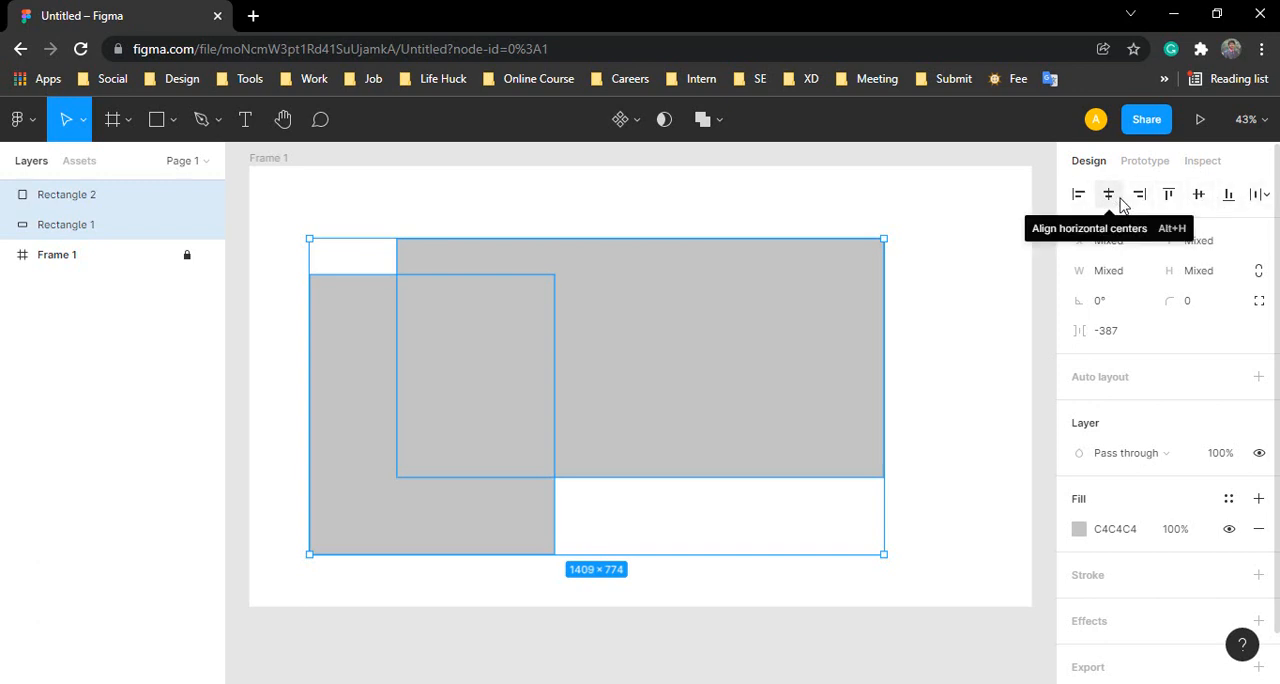
left_click(934, 254)
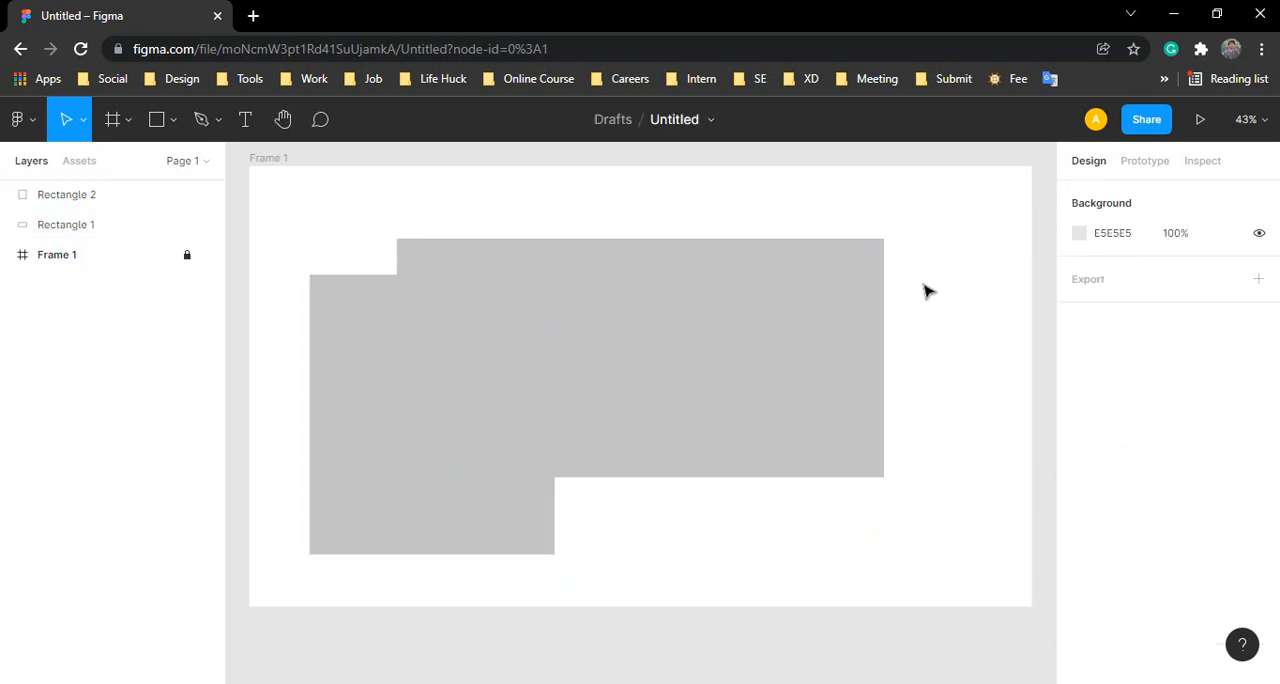
left_click(840, 293)
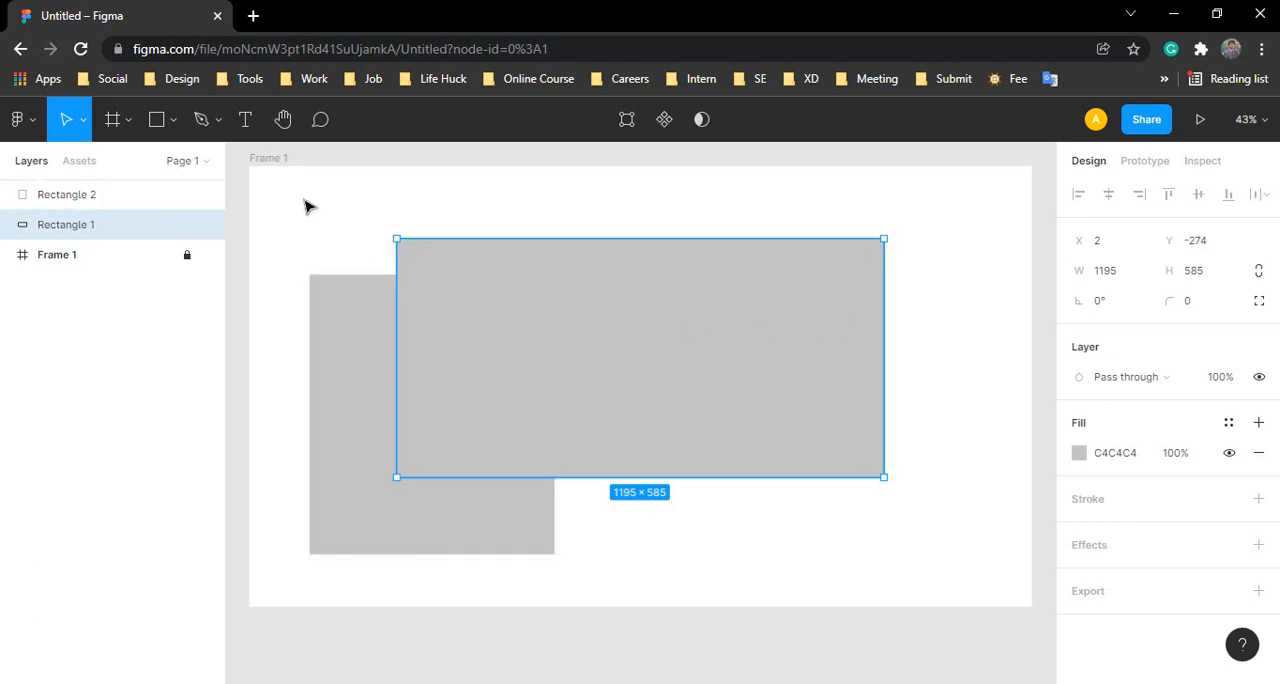
Step: Align both rectangles by their horizontal centers and move them together to the middle of the frame
left_click_drag(303, 198, 651, 440)
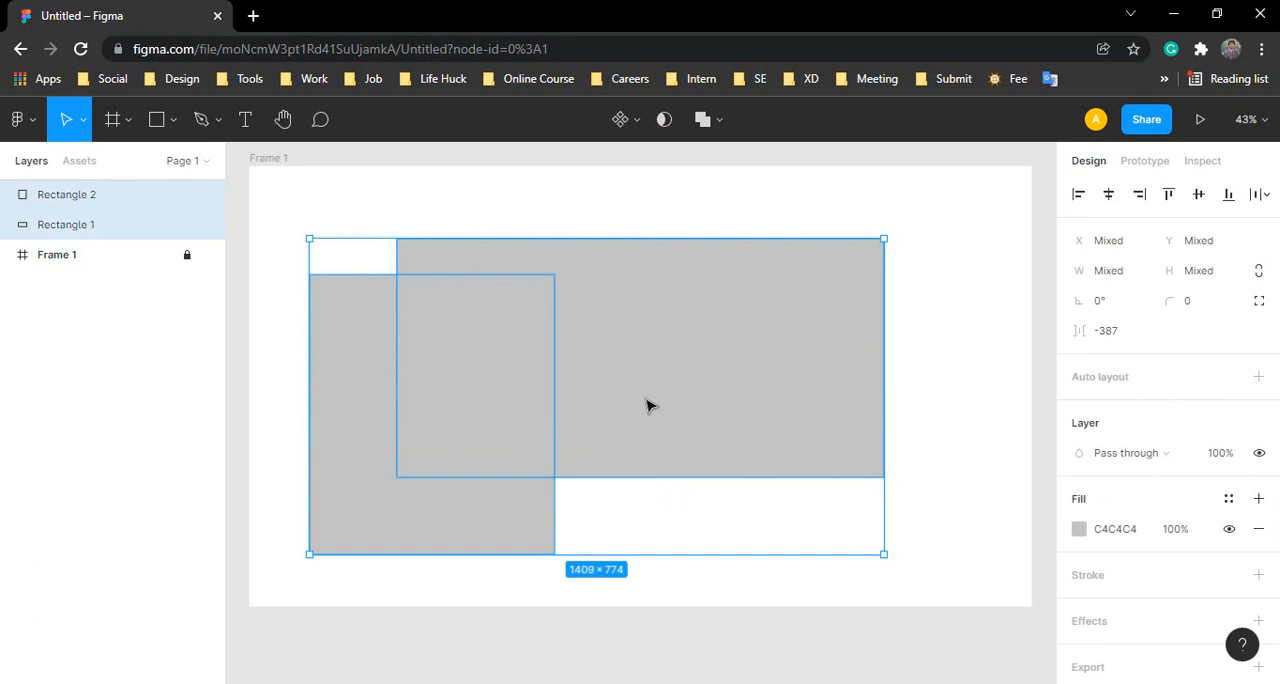
left_click(1108, 195)
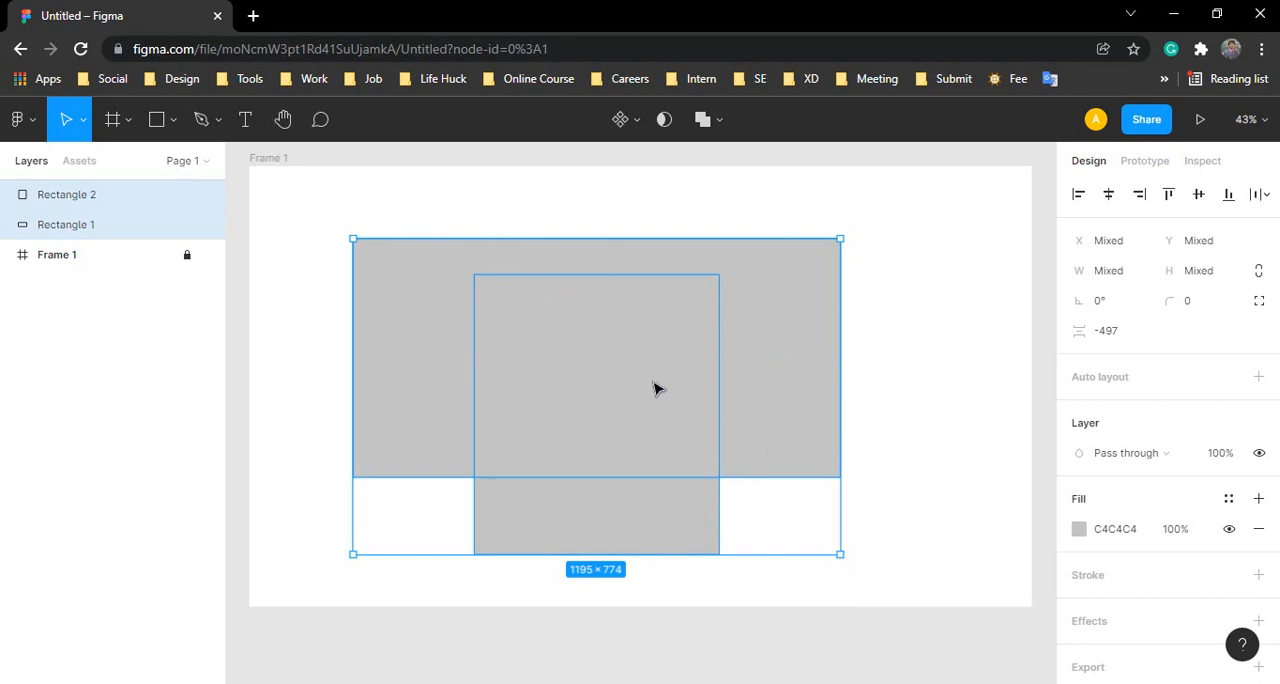
left_click_drag(654, 386, 694, 373)
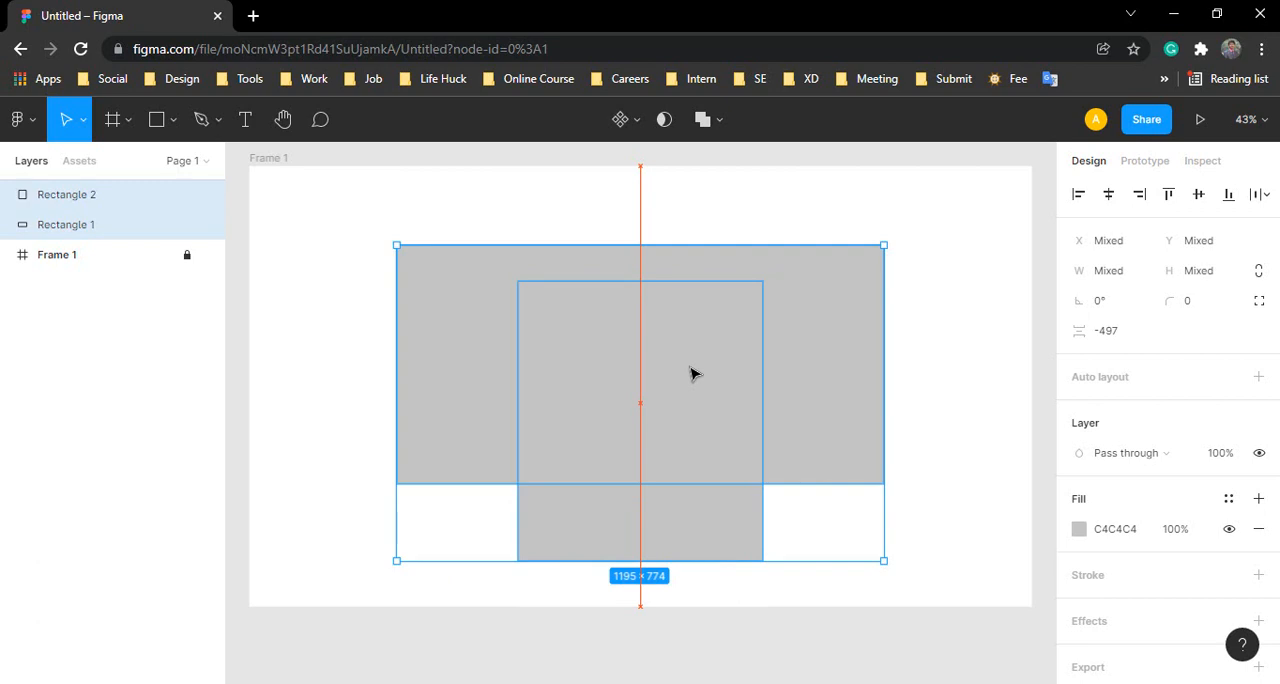
left_click_drag(694, 374, 689, 357)
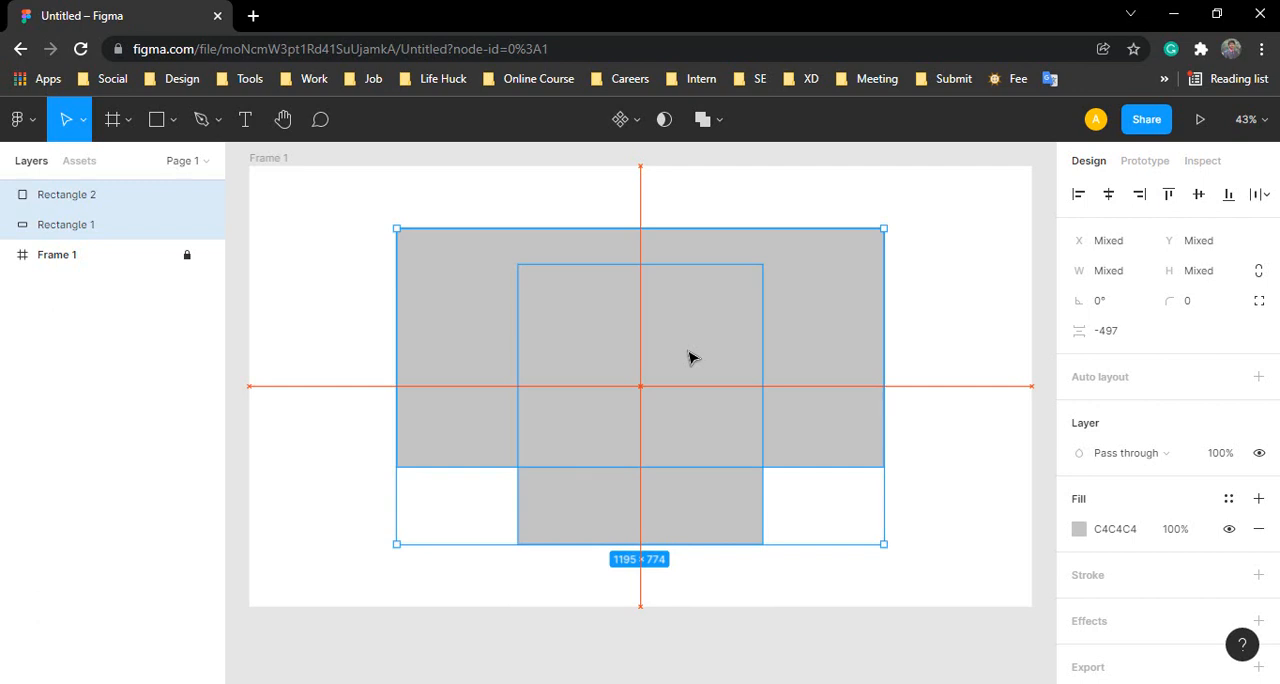
left_click_drag(689, 352, 689, 352)
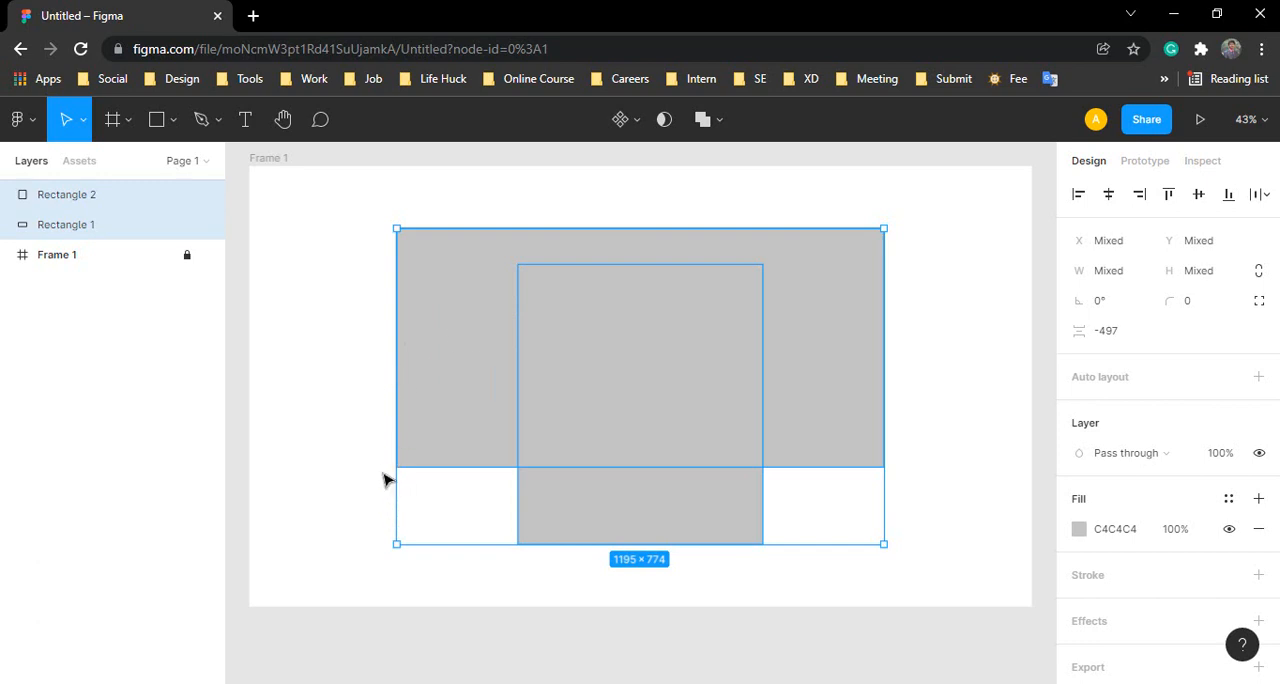
Step: Try left, top and bottom alignment on both rectangles, finishing with their right edges and vertical centers aligned
left_click(1079, 197)
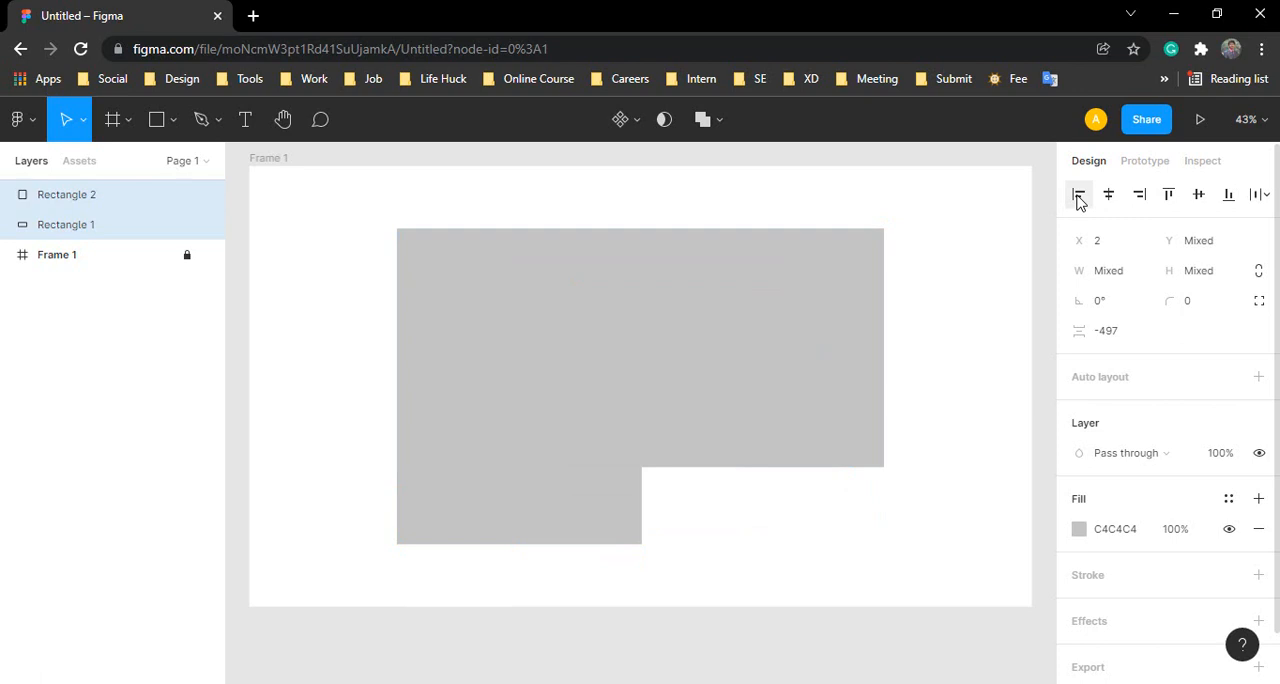
left_click(1143, 198)
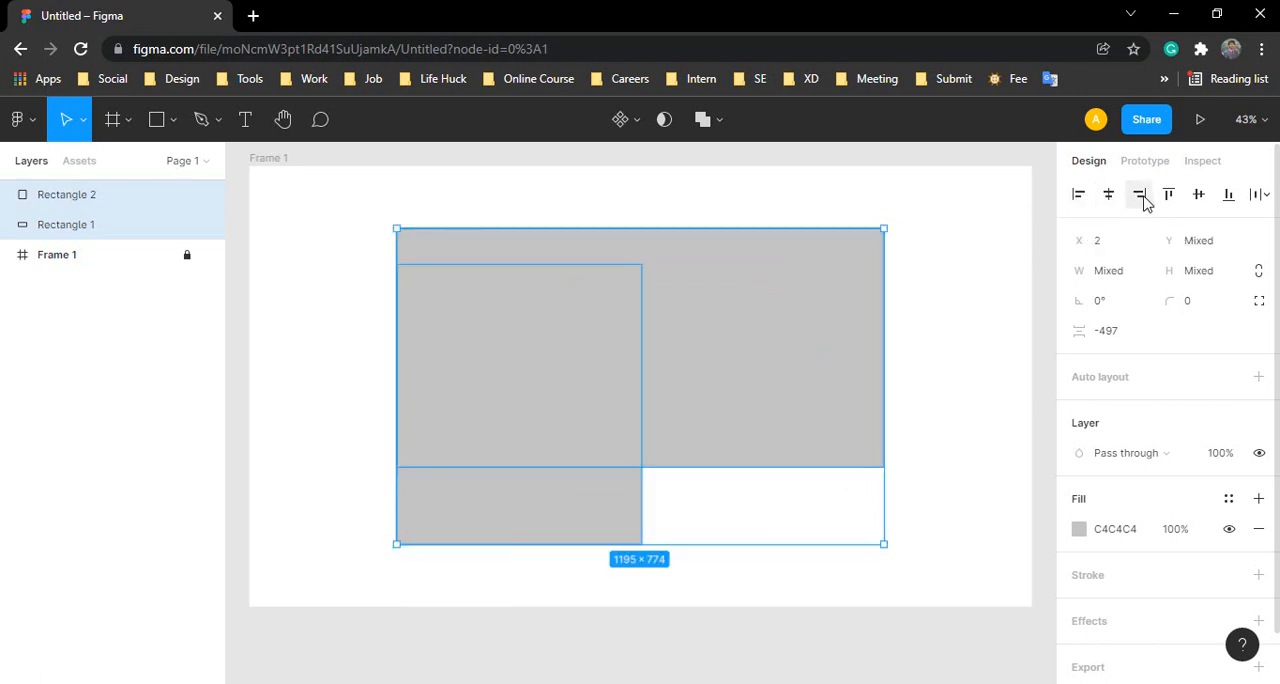
left_click(1168, 197)
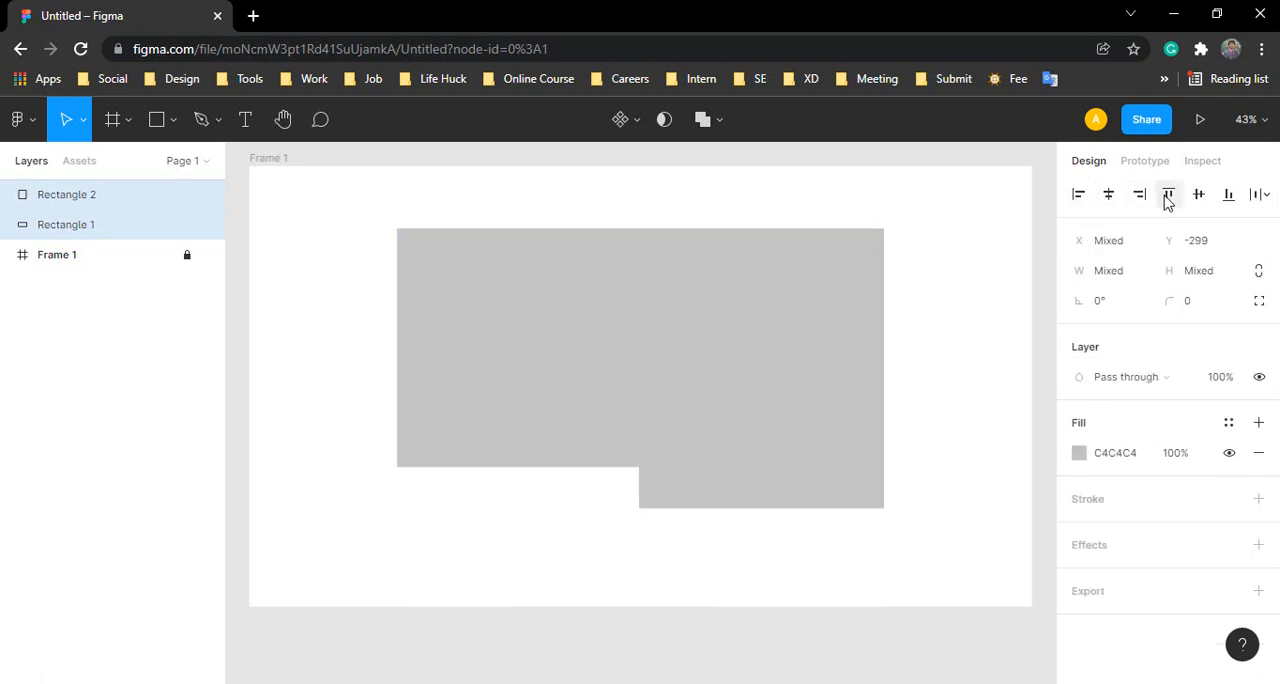
left_click(1229, 203)
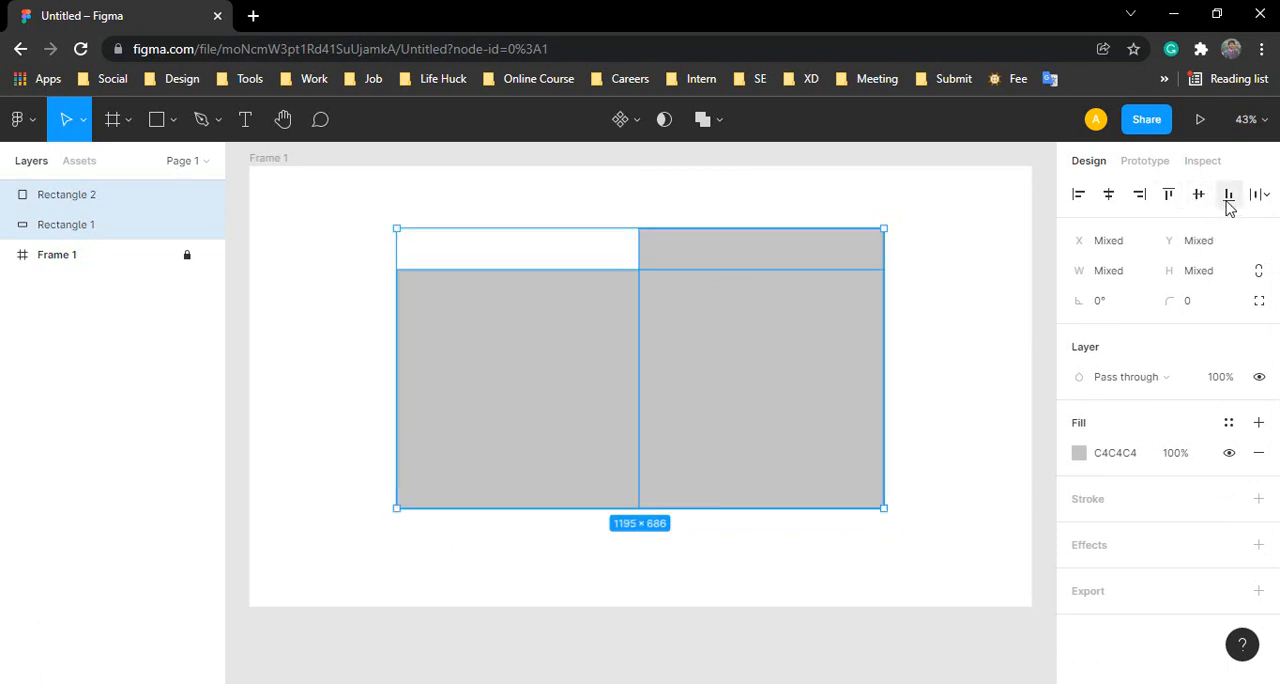
left_click(1169, 196)
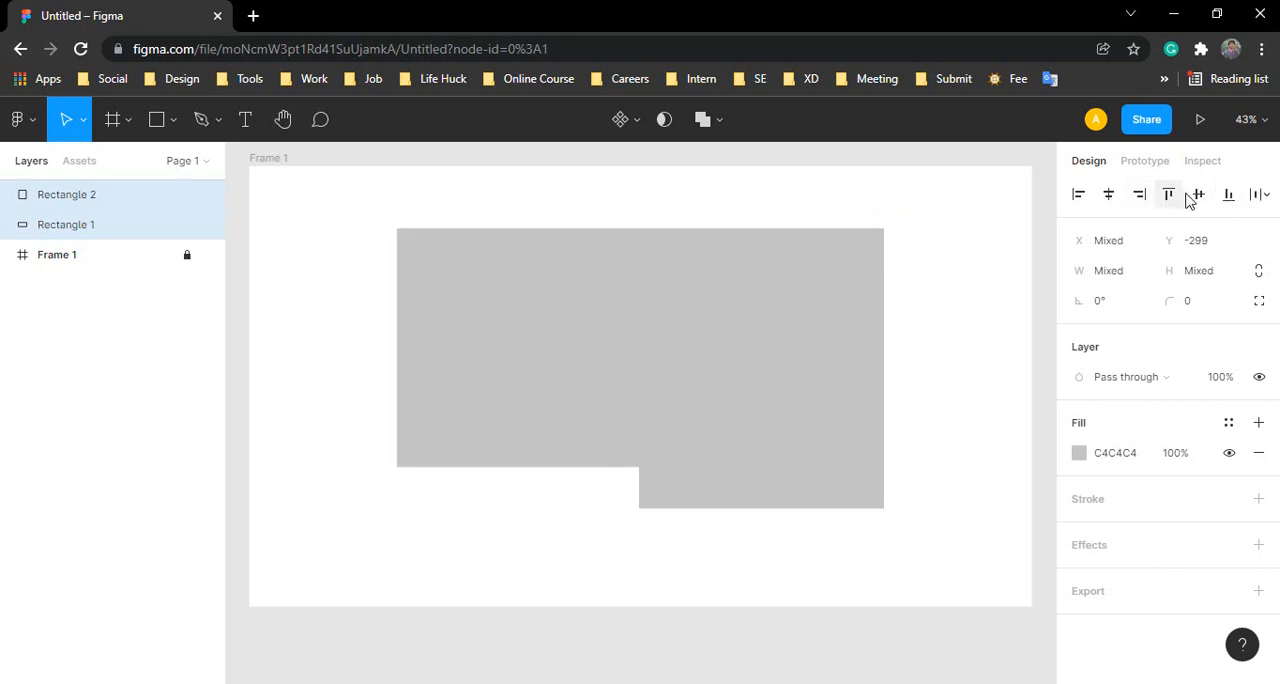
left_click(1227, 197)
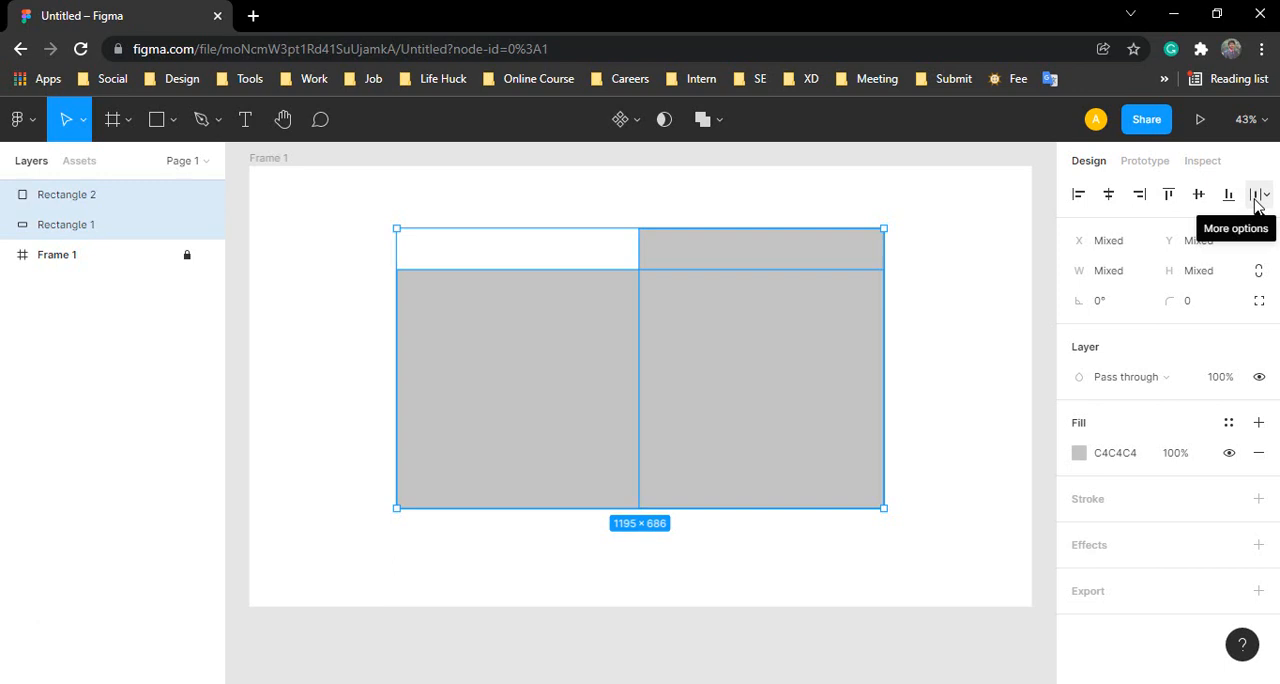
left_click(1257, 197)
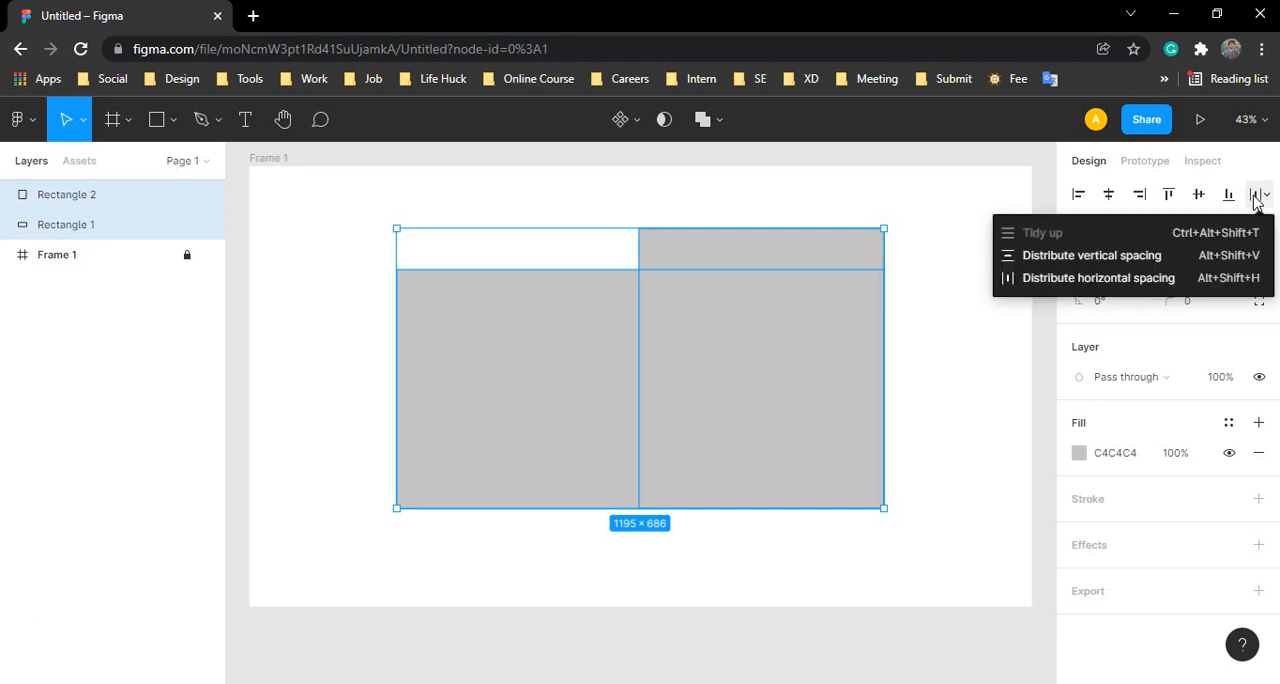
left_click(1199, 195)
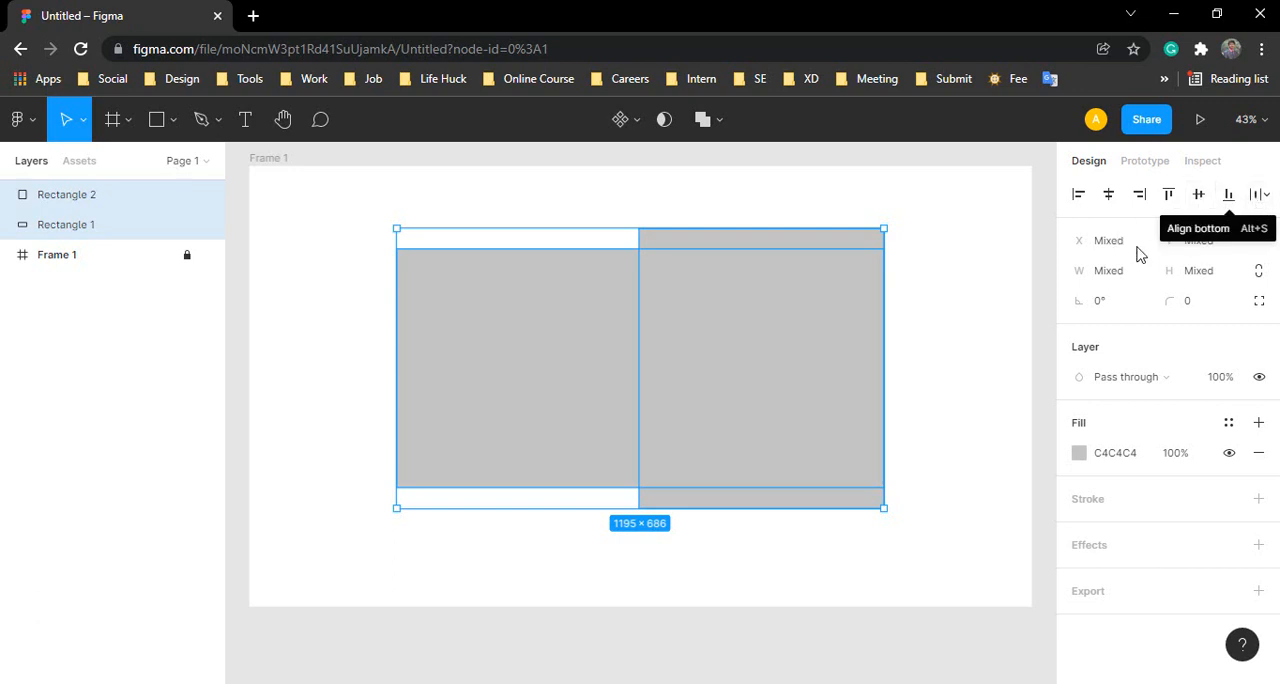
Step: Select only Rectangle 2 and increase its X position stepwise to 661
left_click(937, 374)
left_click(806, 384)
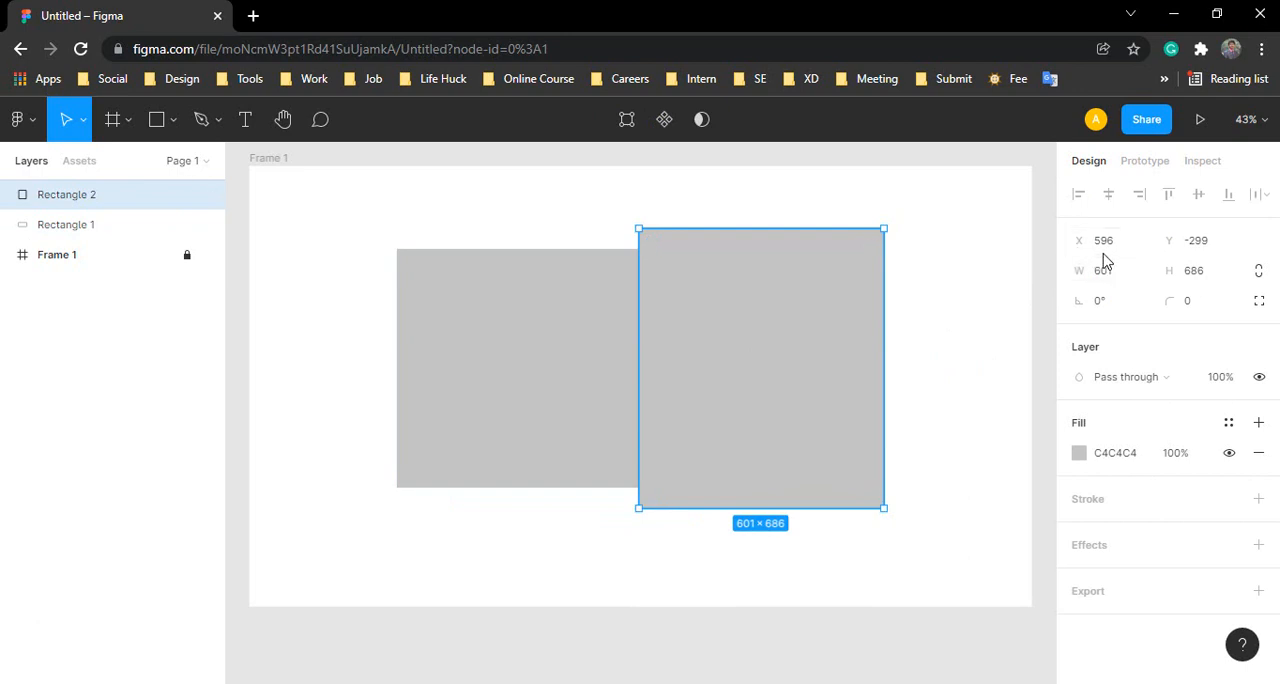
left_click(1191, 247)
left_click(1114, 250)
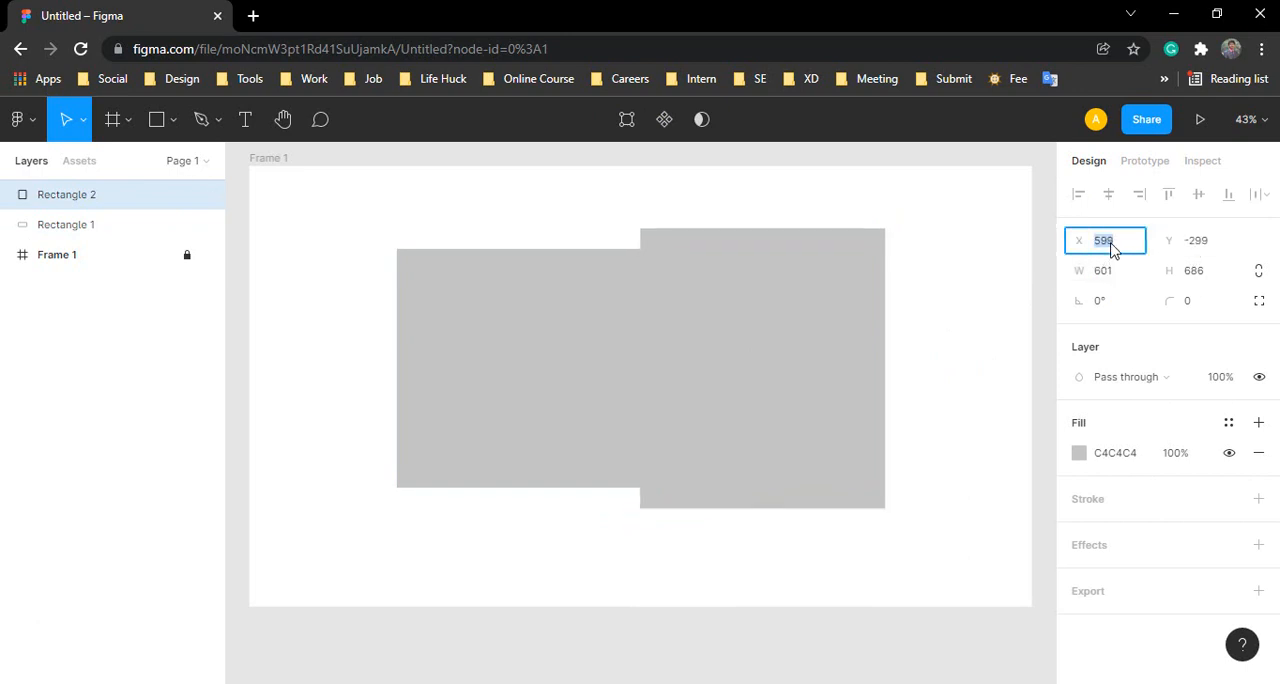
key("Up")
key("Up")
key("Up")
key("Up")
key("Up")
key("Up")
key("Up")
key("Up")
key("Up")
key("Up")
key("Up")
key("Up")
key("Up")
key("Up")
key("Up")
key("Up")
key("Up")
key("Up")
key("Up")
key("Up")
key("Up")
key("Up")
key("Up")
key("Up")
key("Up")
key("Up")
key("Up")
key("Up")
key("Up")
key("Up")
key("Up")
key("Up")
key("Up")
key("Up")
key("Up")
key("Up")
key("Up")
key("Up")
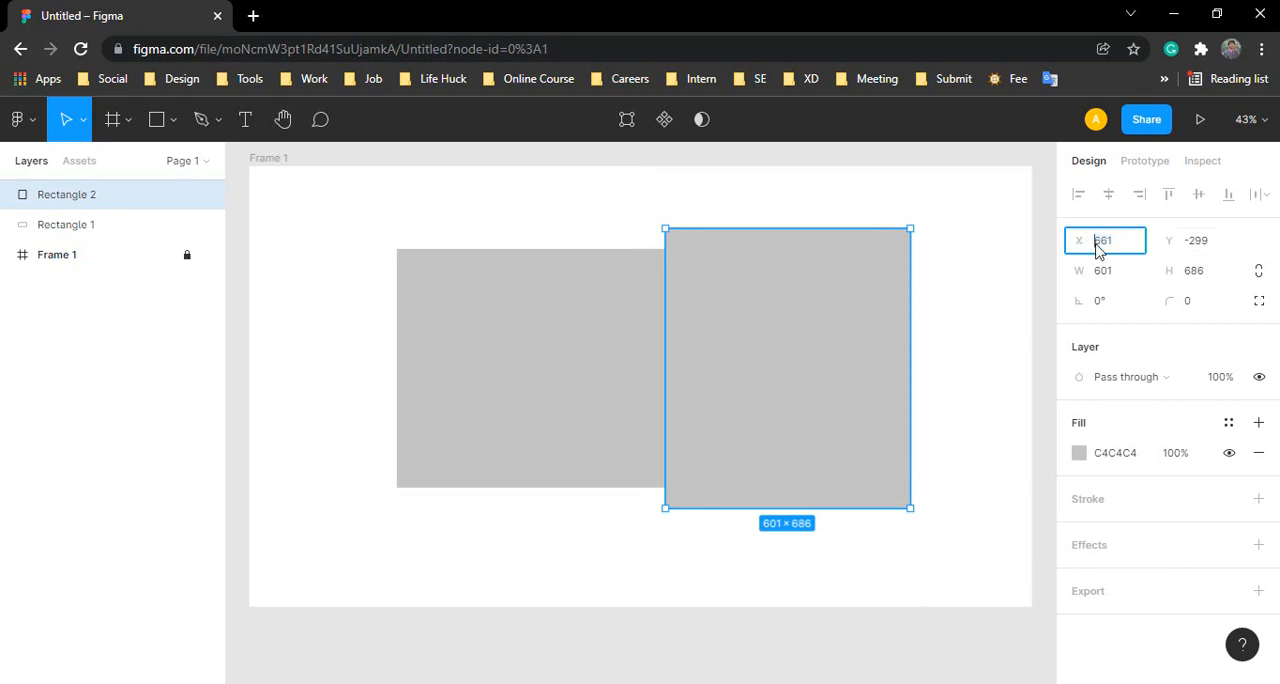
Step: Set Rectangle 2's X position to -661 and raise it stepwise to -319
type("-661")
key("Return")
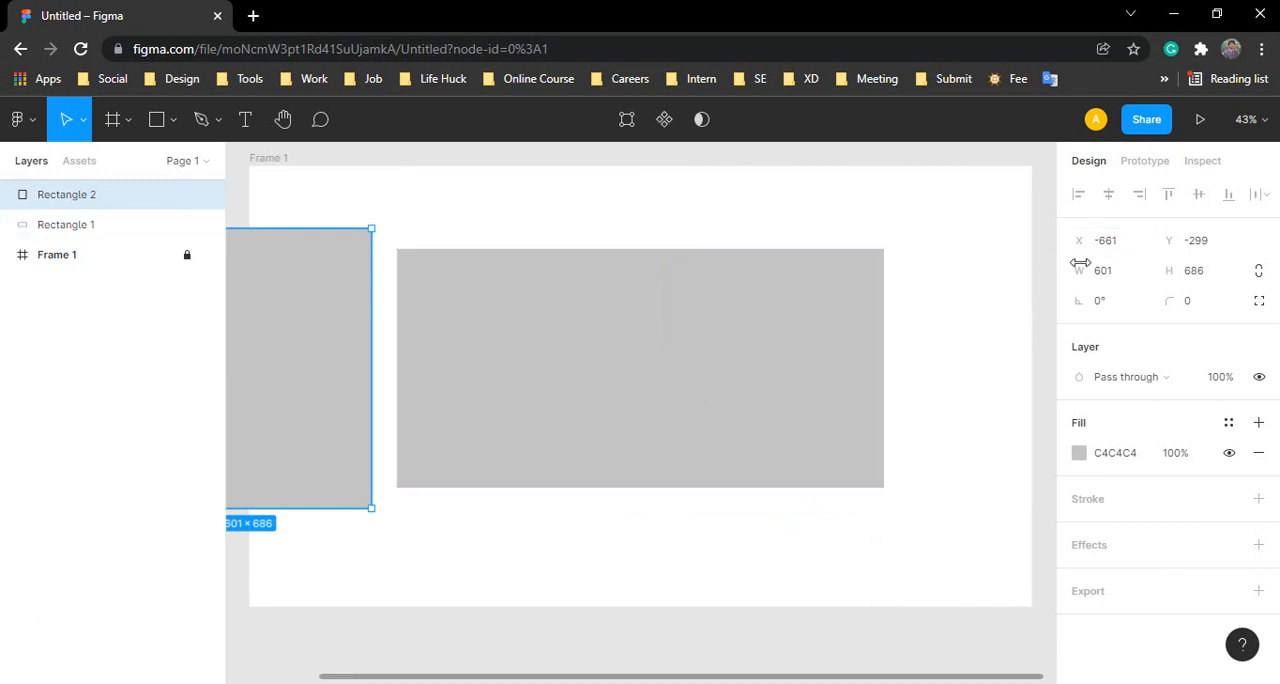
left_click(1122, 248)
key("Up")
key("Up")
key("Up")
key("Up")
key("Up")
key("Up")
key("Up")
key("Up")
key("Up")
key("Up")
key("Up")
key("Up")
key("Up")
key("Up")
key("Up")
key("Up")
key("Up")
key("Up")
key("Up")
key("Up")
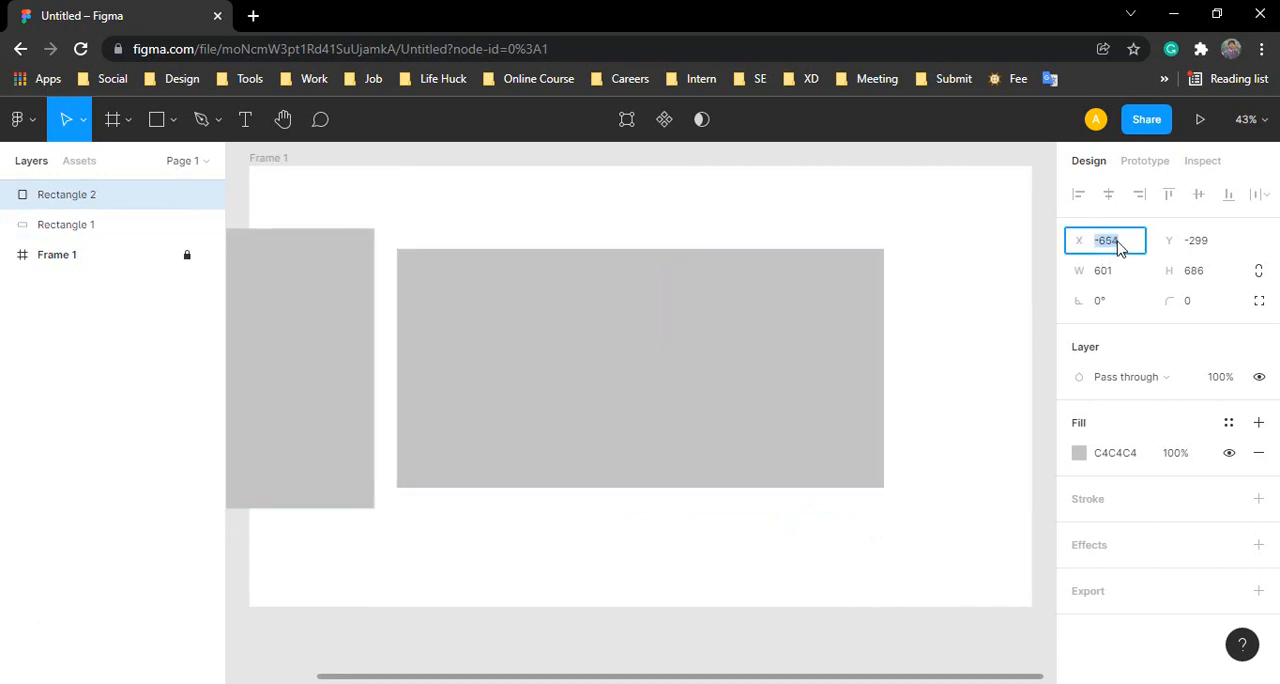
key("Up")
key("Up")
key("Up")
key("Up")
key("Up")
key("Up")
key("Up")
key("Up")
key("Up")
key("Up")
key("Up")
key("Up")
key("Up")
key("Up")
key("Up")
key("Up")
key("Up")
key("Up")
key("Up")
key("Up")
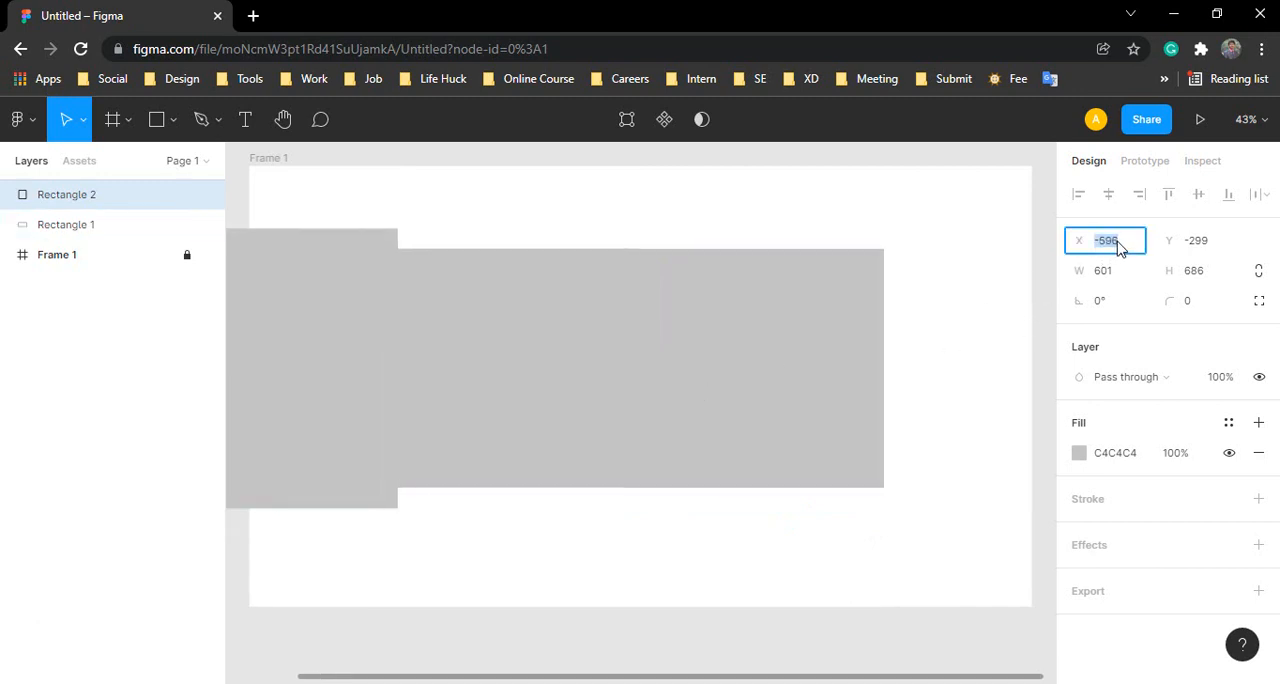
key("Up")
key("Up")
key("Up")
key("Up")
key("Up")
key("Up")
key("Up")
key("Up")
key("Up")
key("Up")
key("Up")
key("Up")
key("Up")
key("Up")
key("Up")
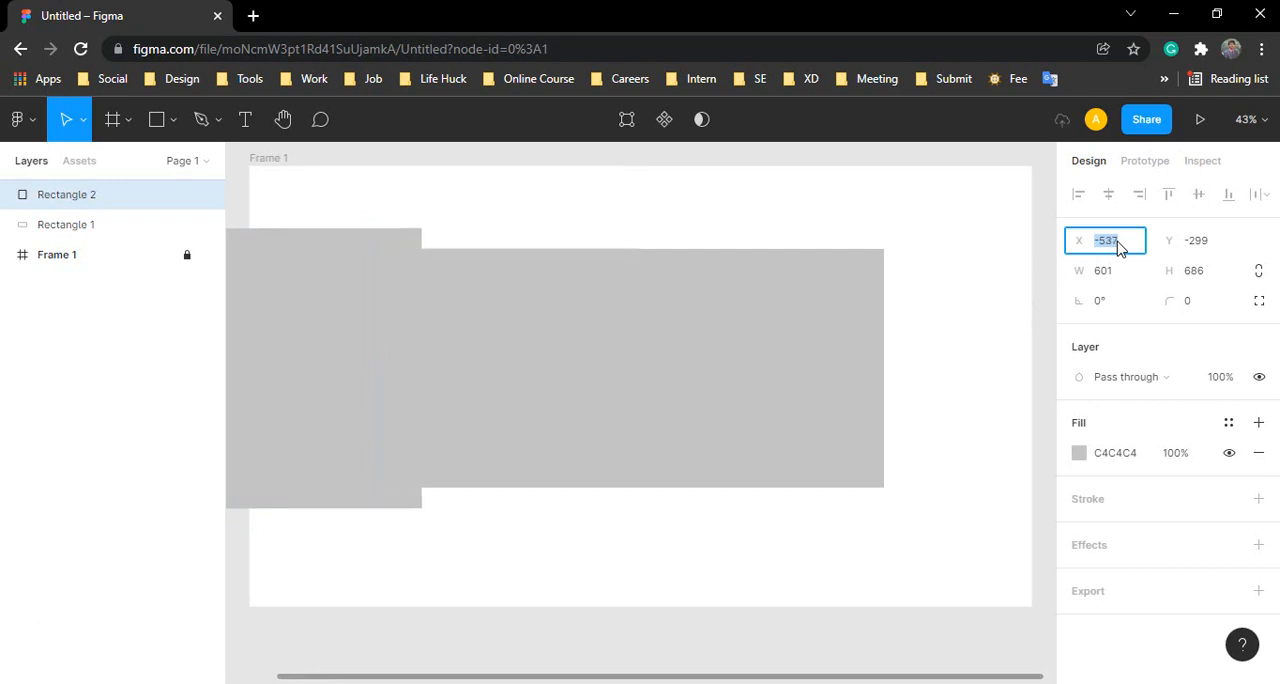
key("Up")
key("Up")
key("Up")
key("Up")
key("Up")
key("Up")
key("Up")
key("Up")
key("Up")
key("Up")
key("Up")
key("Up")
key("Up")
key("Up")
key("Up")
key("Up")
key("Up")
key("Up")
key("Up")
key("Up")
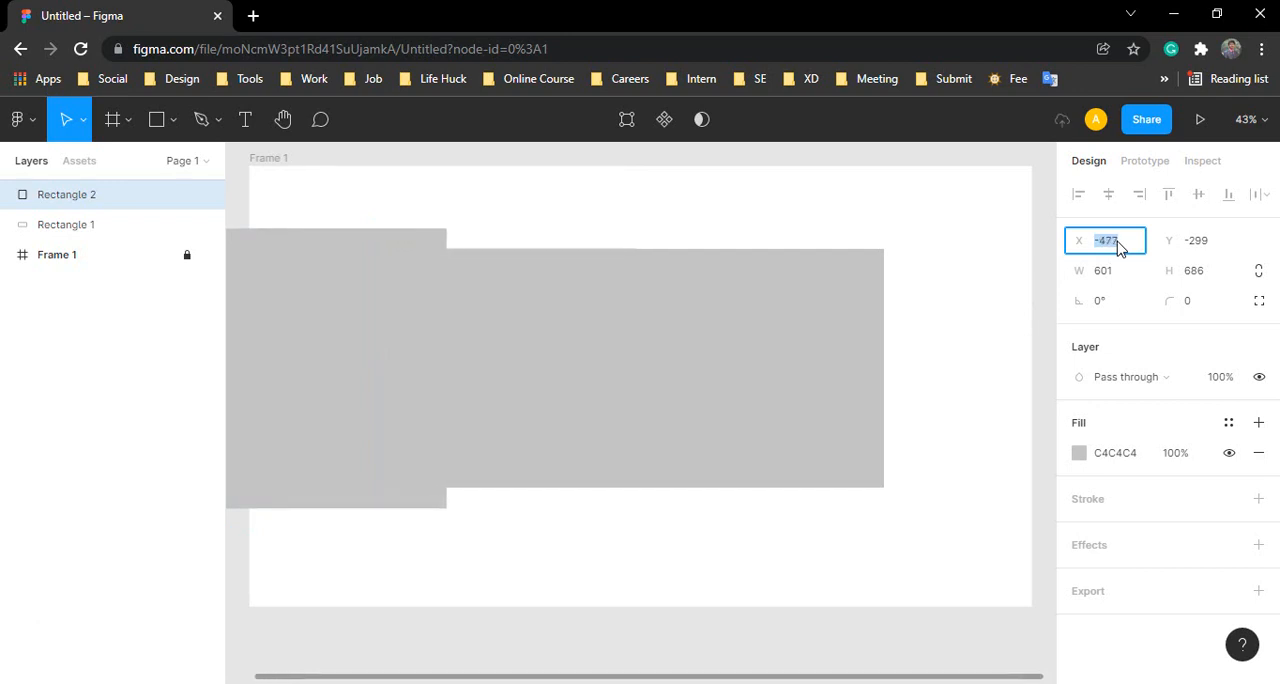
key("Up")
key("Up")
key("Up")
key("Up")
key("Up")
key("Up")
key("Up")
key("Up")
key("Up")
key("Up")
key("Up")
key("Up")
key("Up")
key("Up")
key("Up")
key("Up")
key("Up")
key("Up")
key("Up")
key("Up")
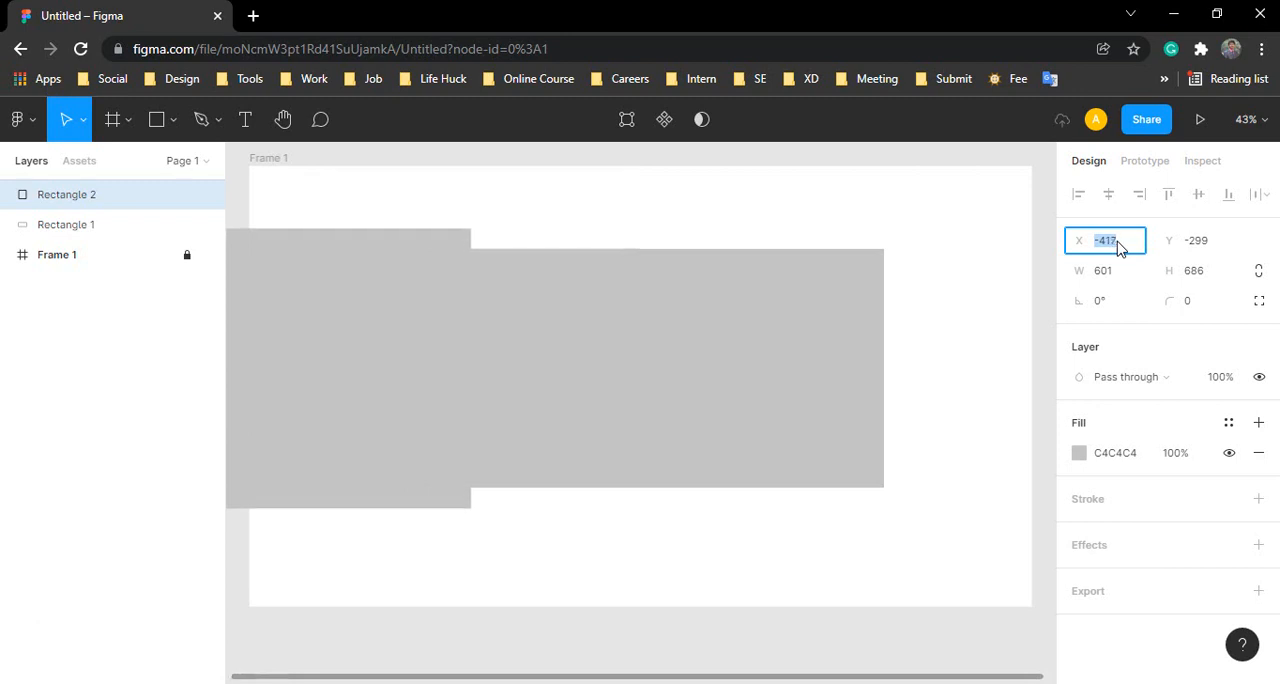
key("Up")
key("Up")
key("Up")
key("Up")
key("Up")
key("Up")
key("Up")
key("Up")
key("Up")
key("Up")
key("Up")
key("Up")
key("Up")
key("Up")
key("Up")
key("Up")
key("Up")
key("Up")
key("Up")
key("Up")
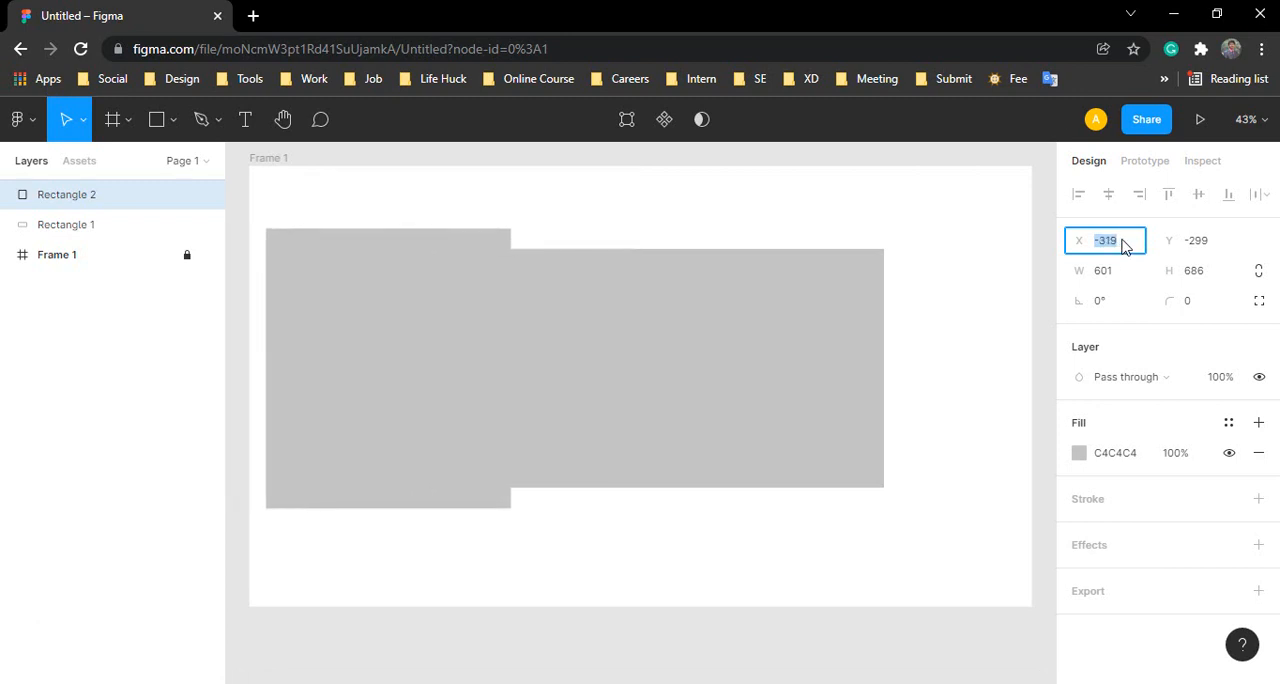
Step: Raise Rectangle 2's Y position stepwise to -167
left_click(1207, 250)
key("Up")
key("Up")
key("Up")
key("Up")
key("Up")
key("Up")
key("Up")
key("Up")
key("Up")
key("Up")
key("Up")
key("Up")
key("Up")
key("Up")
key("Up")
key("Up")
key("Up")
key("Up")
key("Up")
key("Up")
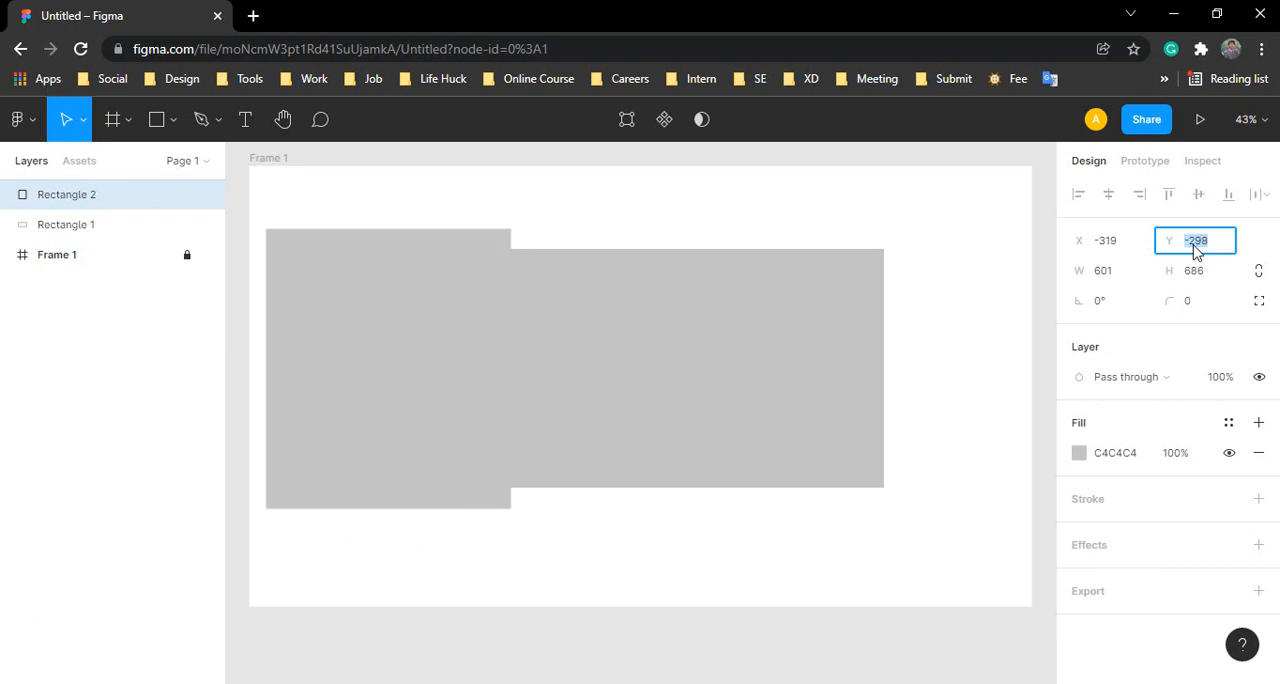
key("Up")
key("Up")
key("Up")
key("Up")
key("Up")
key("Up")
key("Up")
key("Up")
key("Up")
key("Up")
key("Up")
key("Up")
key("Up")
key("Up")
key("Up")
key("Up")
key("Up")
key("Up")
key("Up")
key("Up")
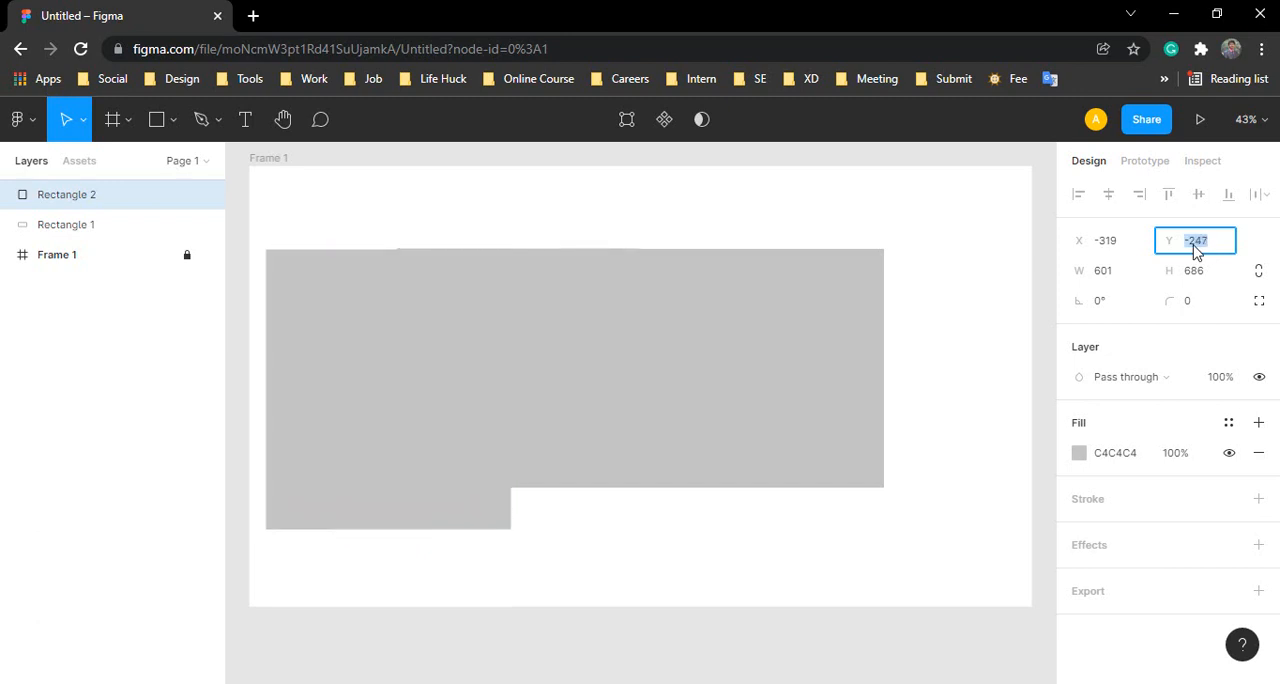
key("Up")
key("Up")
key("Up")
key("Up")
key("Up")
key("Up")
key("Up")
key("Up")
key("Up")
key("Up")
key("Up")
key("Up")
key("Up")
key("Up")
key("Up")
key("Up")
key("Up")
key("Up")
key("Up")
key("Up")
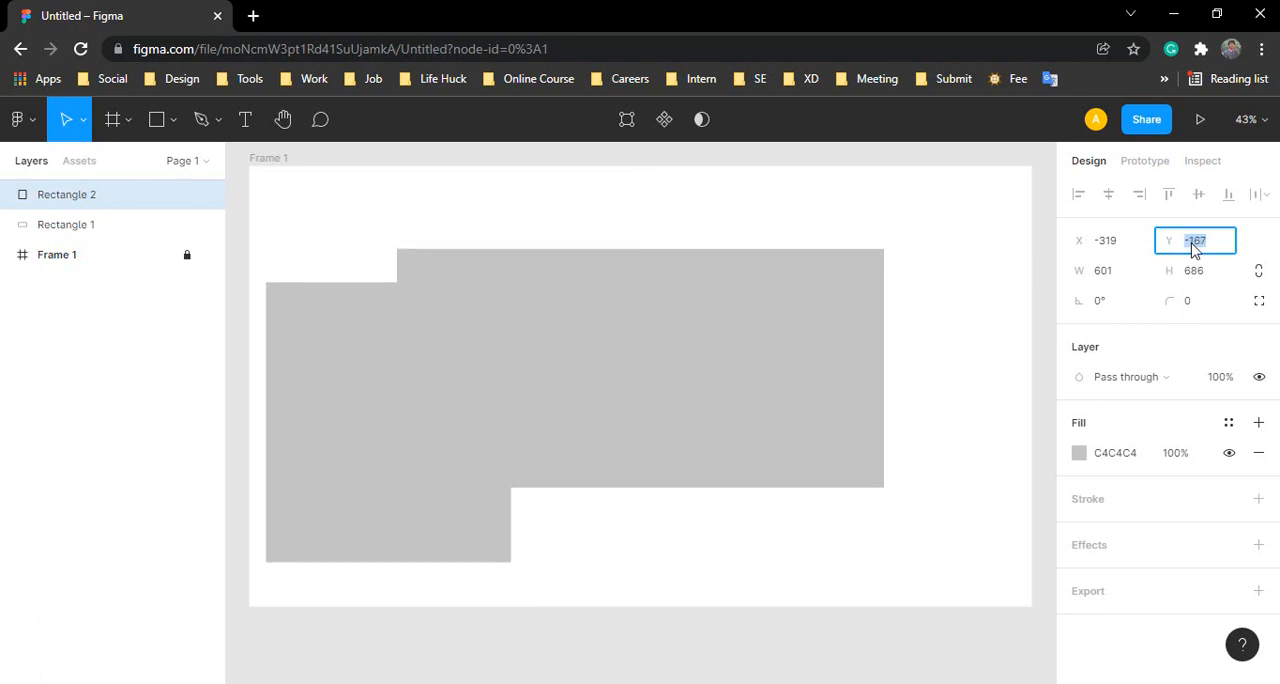
Step: Set Rectangle 2's Y position to 167 and raise it stepwise past 230
left_click(1195, 250)
key("Return")
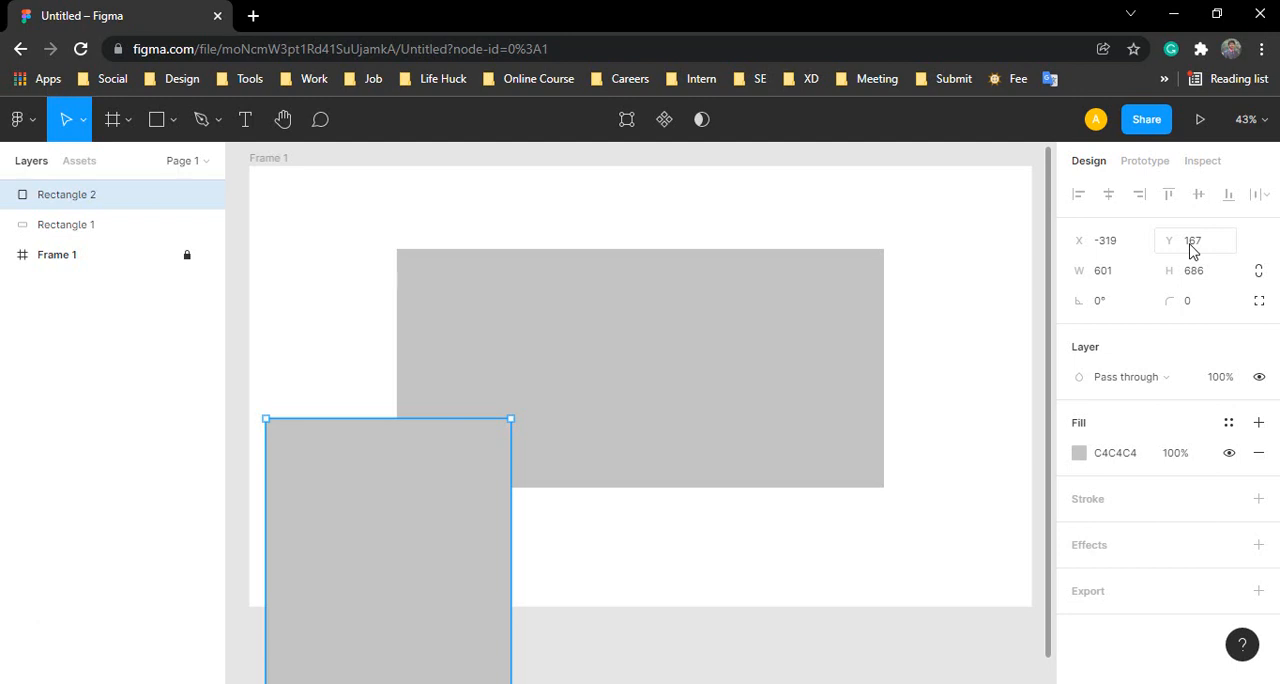
left_click(1192, 242)
key("Up")
key("Up")
key("Up")
key("Up")
key("Up")
key("Up")
key("Up")
key("Up")
key("Up")
key("Up")
key("Up")
key("Up")
key("Up")
key("Up")
key("Up")
key("Up")
key("Up")
key("Up")
key("Up")
key("Up")
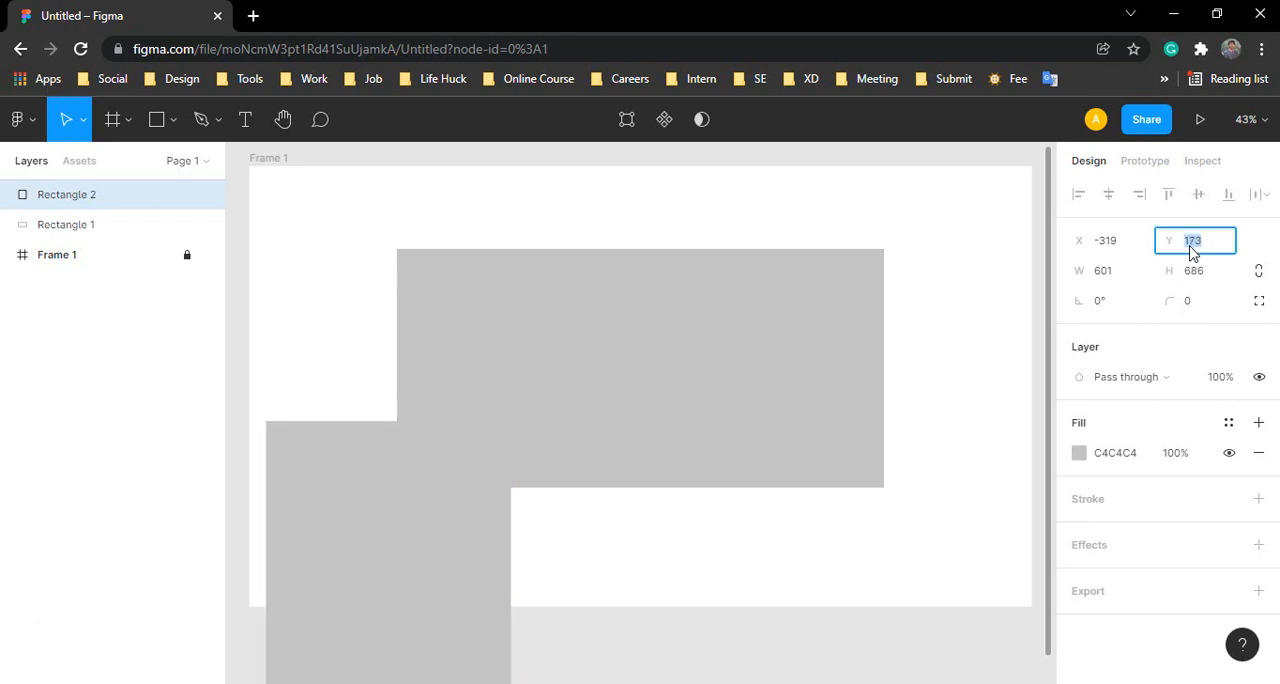
key("Up")
key("Up")
key("Up")
key("Up")
key("Up")
key("Up")
key("Up")
key("Up")
key("Up")
key("Up")
key("Up")
key("Up")
key("Up")
key("Up")
key("Up")
key("Up")
key("Up")
key("Up")
key("Up")
key("Up")
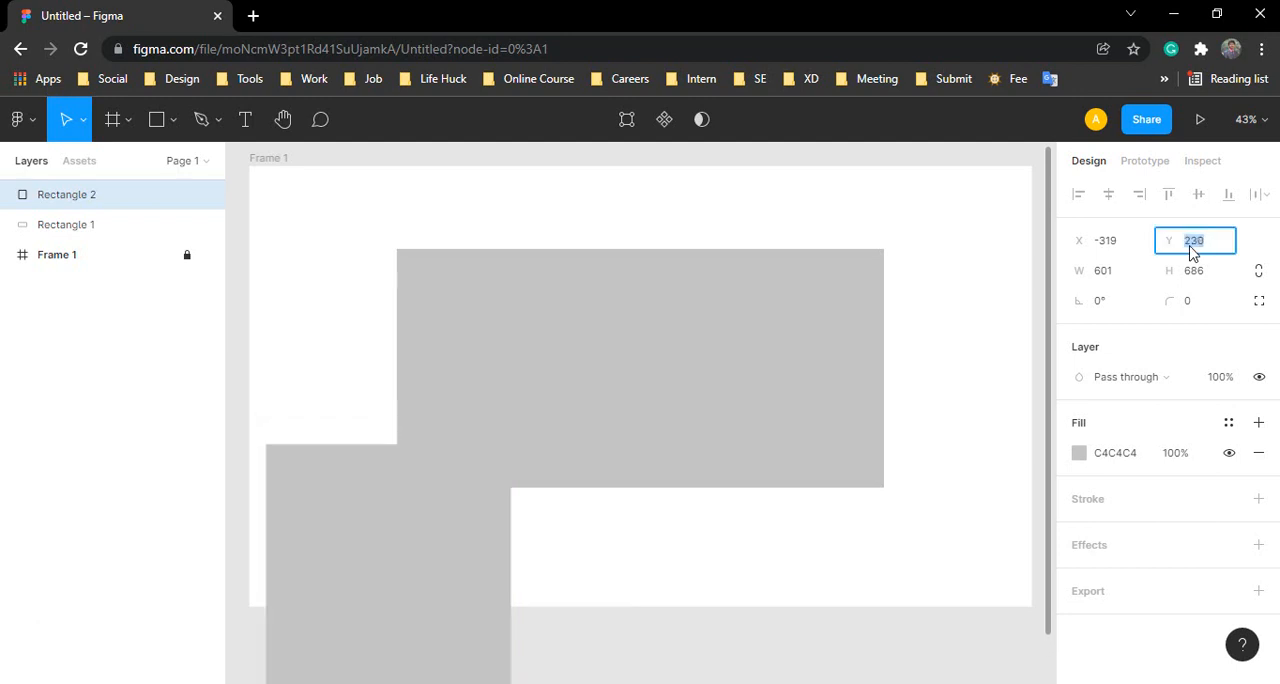
key("Up")
key("Up")
key("Up")
key("Up")
key("Up")
key("Up")
key("Up")
key("Up")
key("Up")
key("Up")
key("Up")
key("Up")
Step: Lower Rectangle 2's Y position stepwise to 52
key("Down")
key("Down")
key("Down")
key("Down")
key("Down")
key("Down")
key("Down")
key("Down")
key("Down")
key("Down")
key("Down")
key("Down")
key("Down")
key("Down")
key("Down")
key("Down")
key("Down")
key("Down")
key("Down")
key("Down")
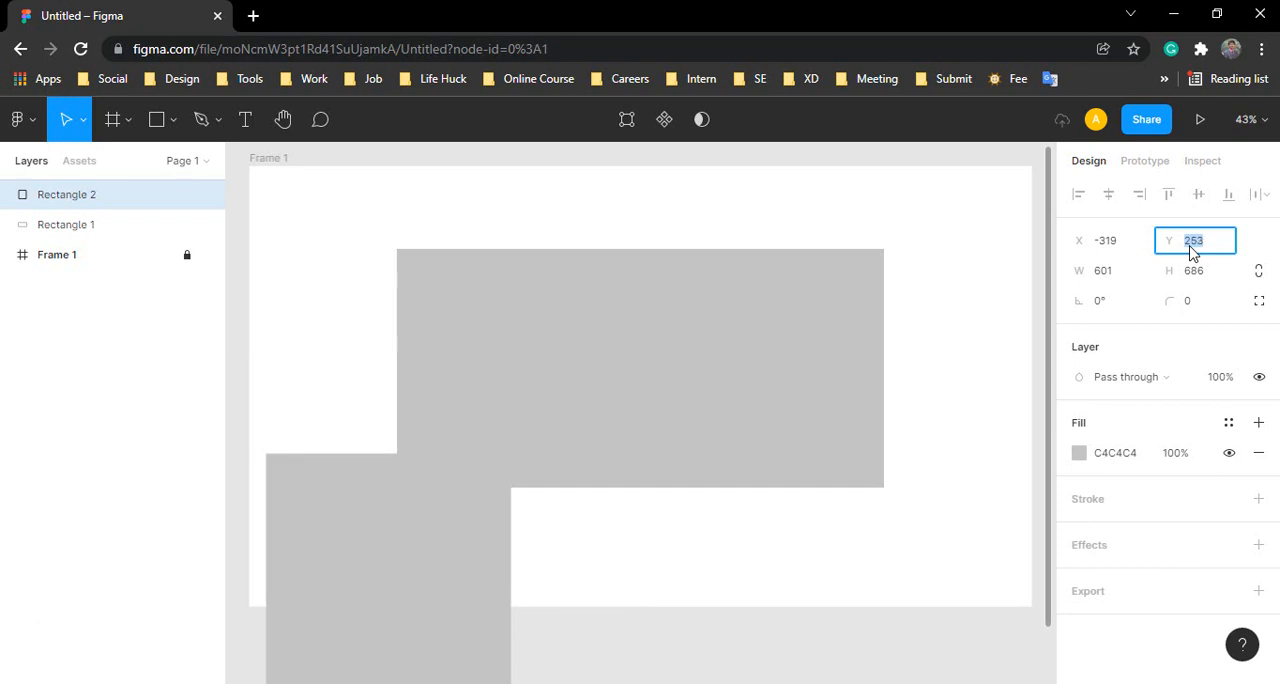
key("Down")
key("Down")
key("Down")
key("Down")
key("Down")
key("Down")
key("Down")
key("Down")
key("Down")
key("Down")
key("Down")
key("Down")
key("Down")
key("Down")
key("Down")
key("Down")
key("Down")
key("Down")
key("Down")
key("Down")
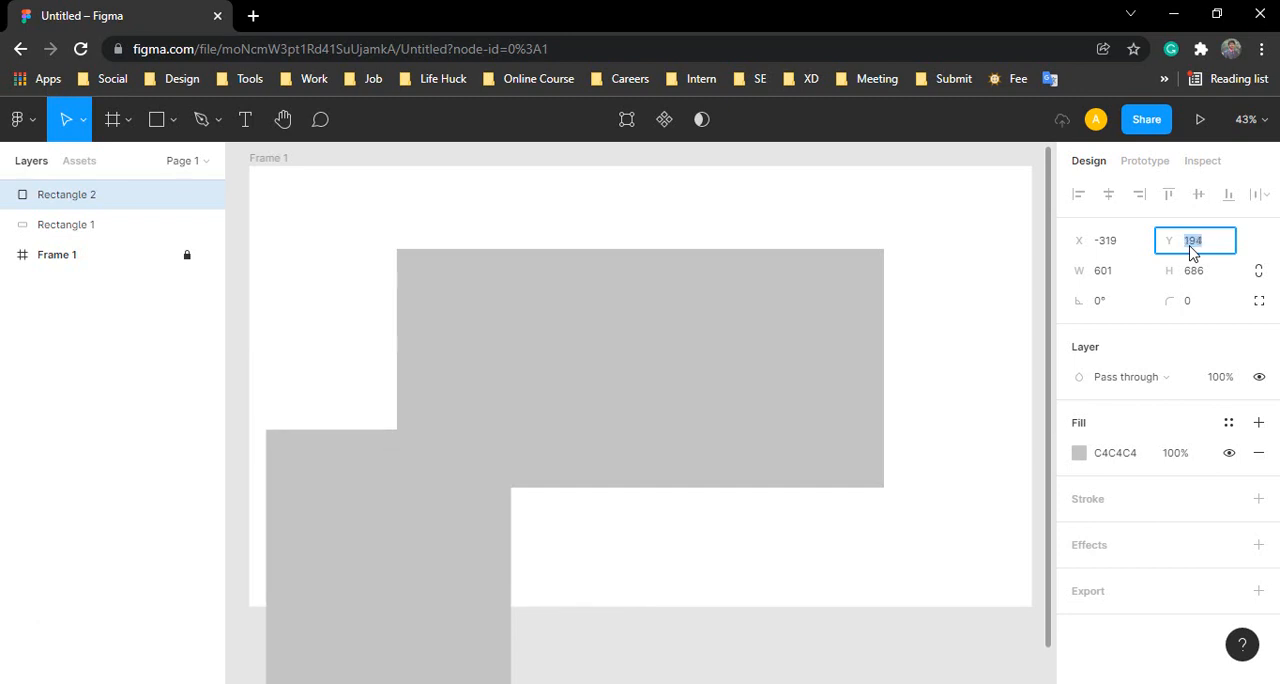
key("Down")
key("Down")
key("Down")
key("Down")
key("Down")
key("Down")
key("Down")
key("Down")
key("Down")
key("Down")
key("Down")
key("Down")
key("Down")
key("Down")
key("Down")
key("Down")
key("Down")
key("Down")
key("Down")
key("Down")
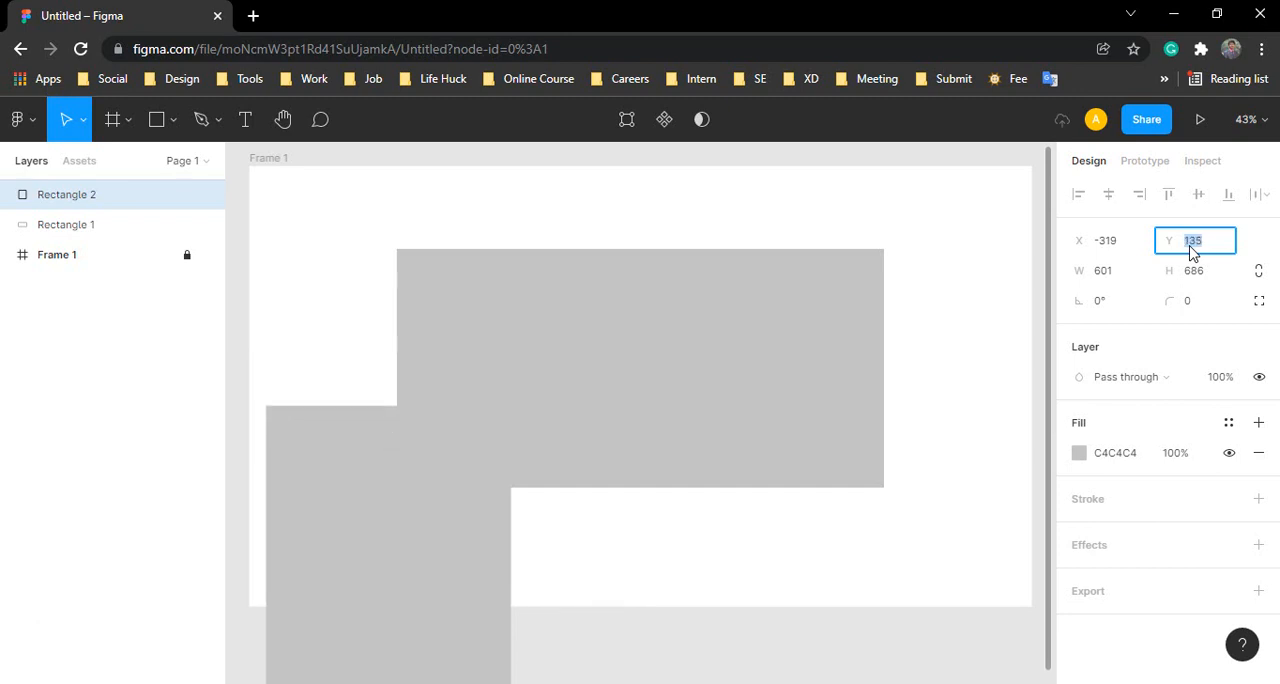
key("Down")
key("Down")
key("Down")
key("Down")
key("Down")
key("Down")
key("Down")
key("Down")
key("Down")
key("Down")
key("Down")
key("Down")
key("Down")
key("Down")
key("Down")
key("Down")
key("Down")
key("Down")
key("Down")
key("Down")
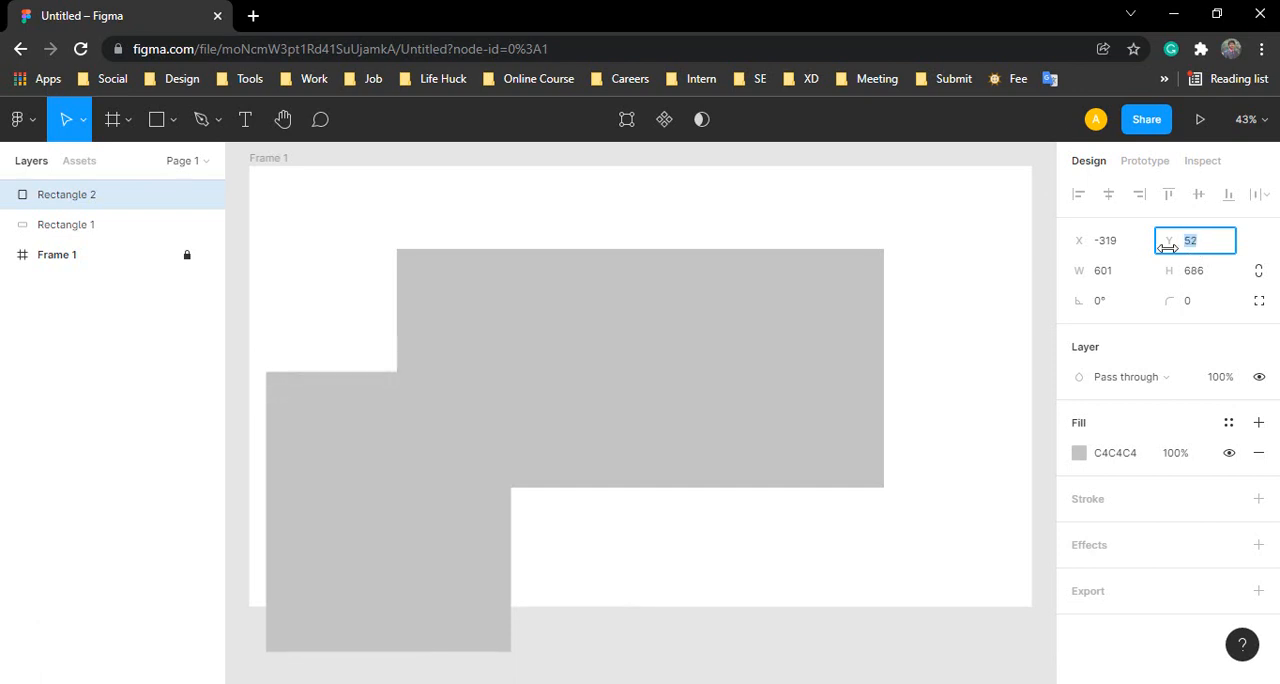
Step: Move Rectangle 2 over the middle of Rectangle 1, to about X 224 and Y -255, and check its width and height
left_click_drag(490, 496, 640, 402)
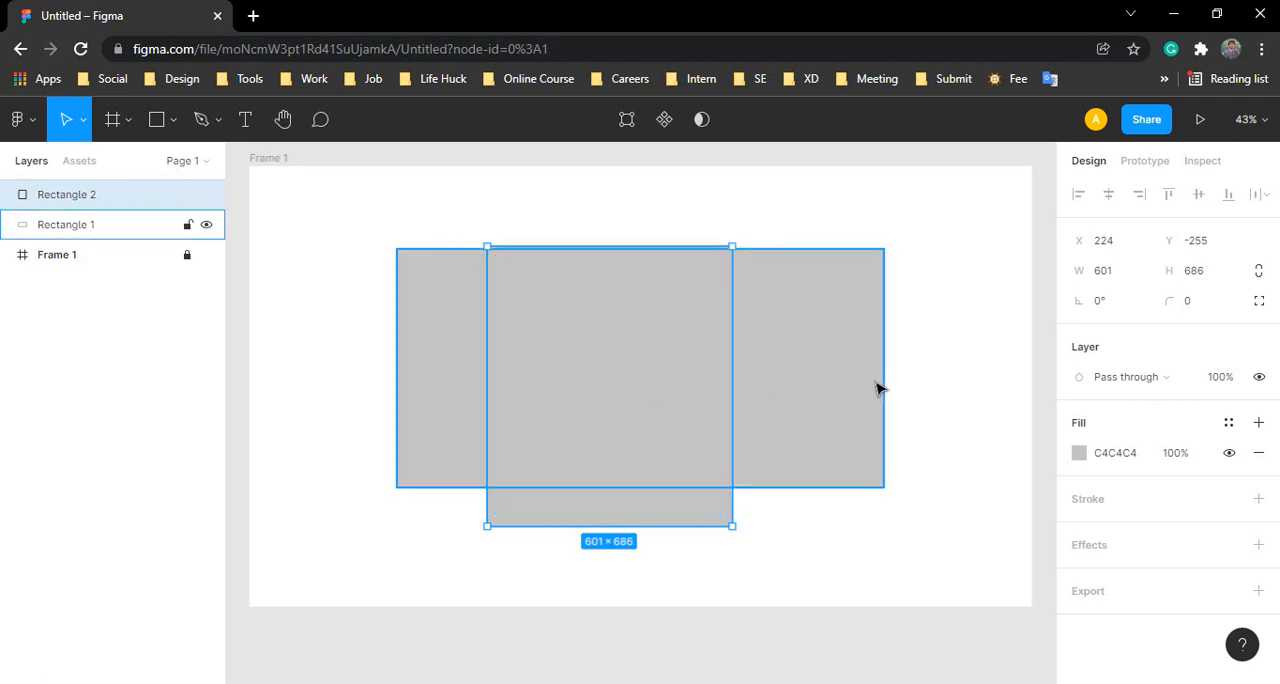
left_click(1102, 272)
left_click(1197, 274)
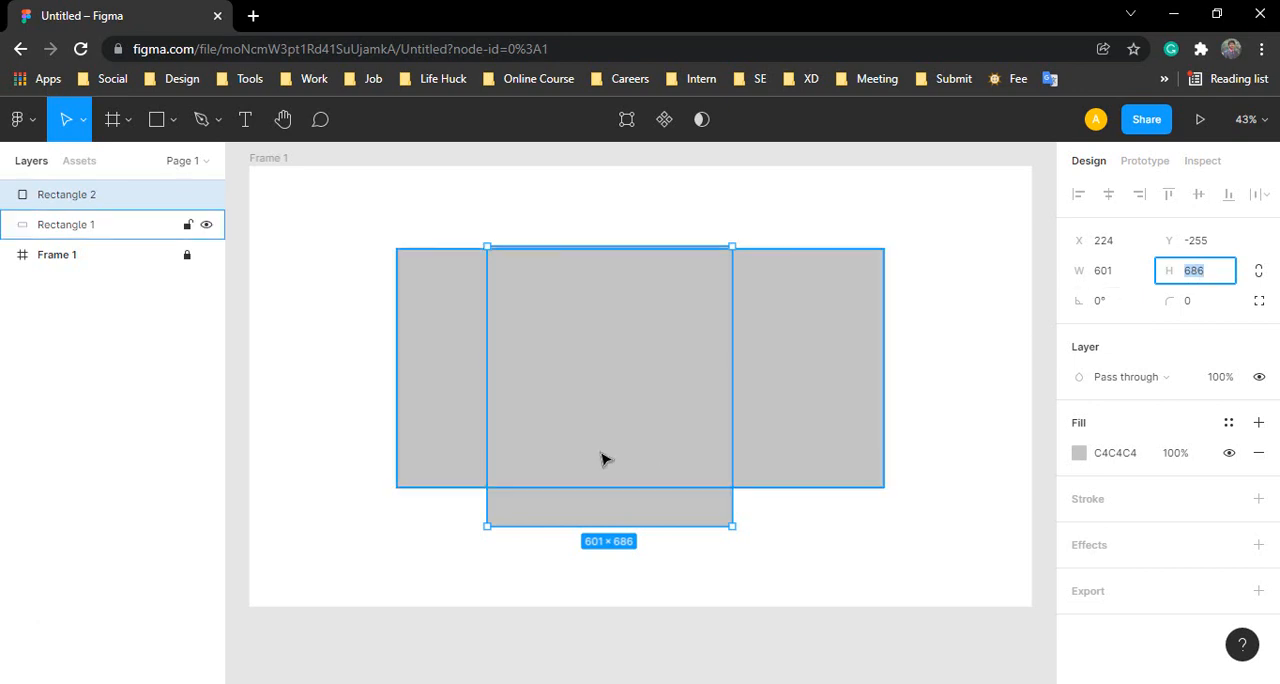
Step: Delete Rectangle 2 and select the remaining Rectangle 1
left_click(597, 400)
key("Delete")
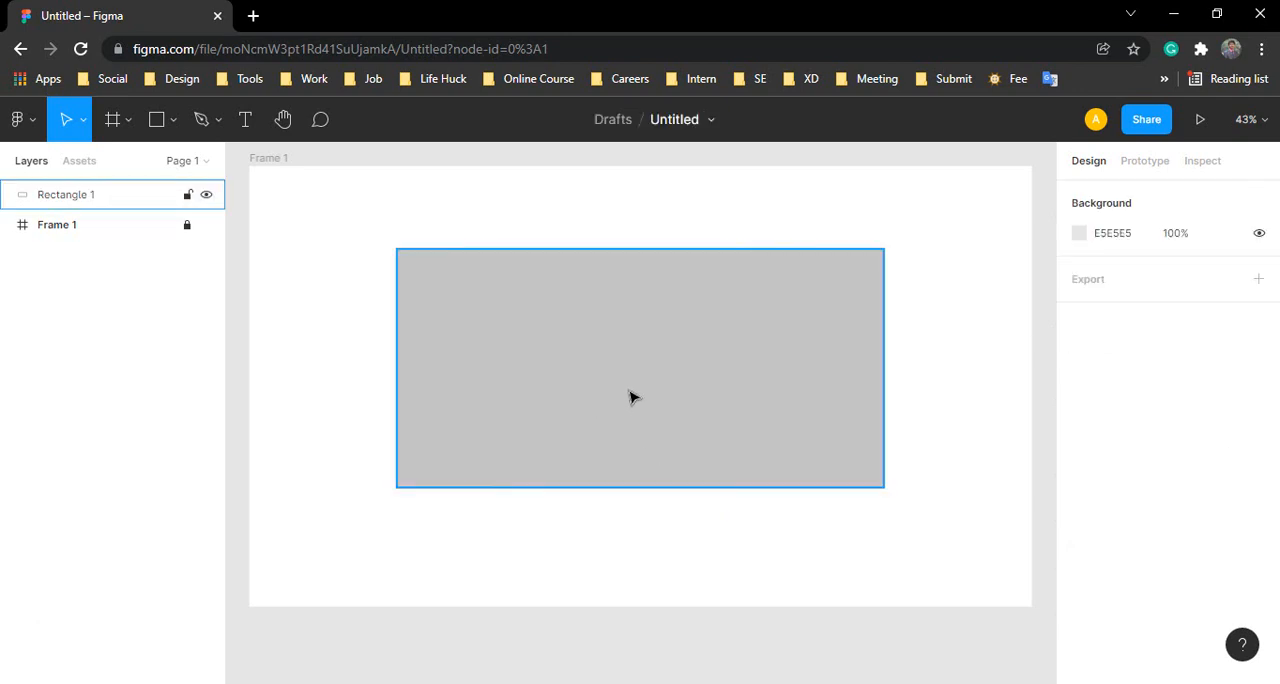
left_click(638, 376)
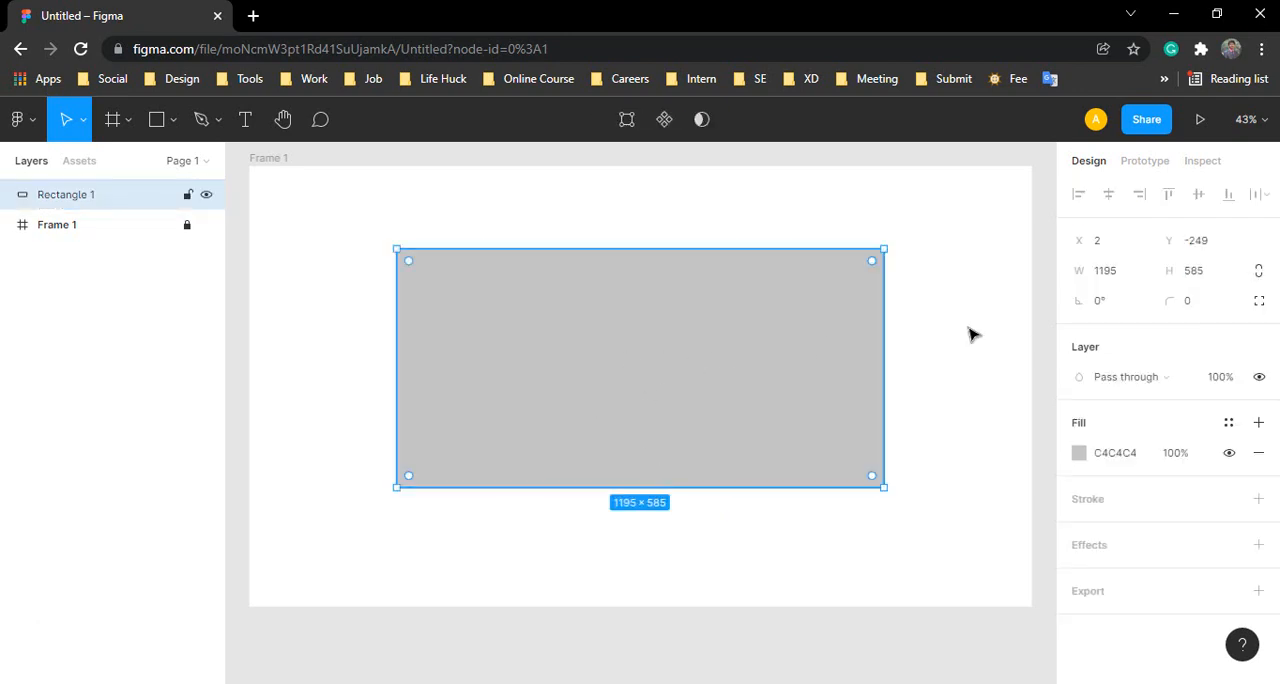
Step: Examine the width and height values of Rectangle 1
left_click(1129, 279)
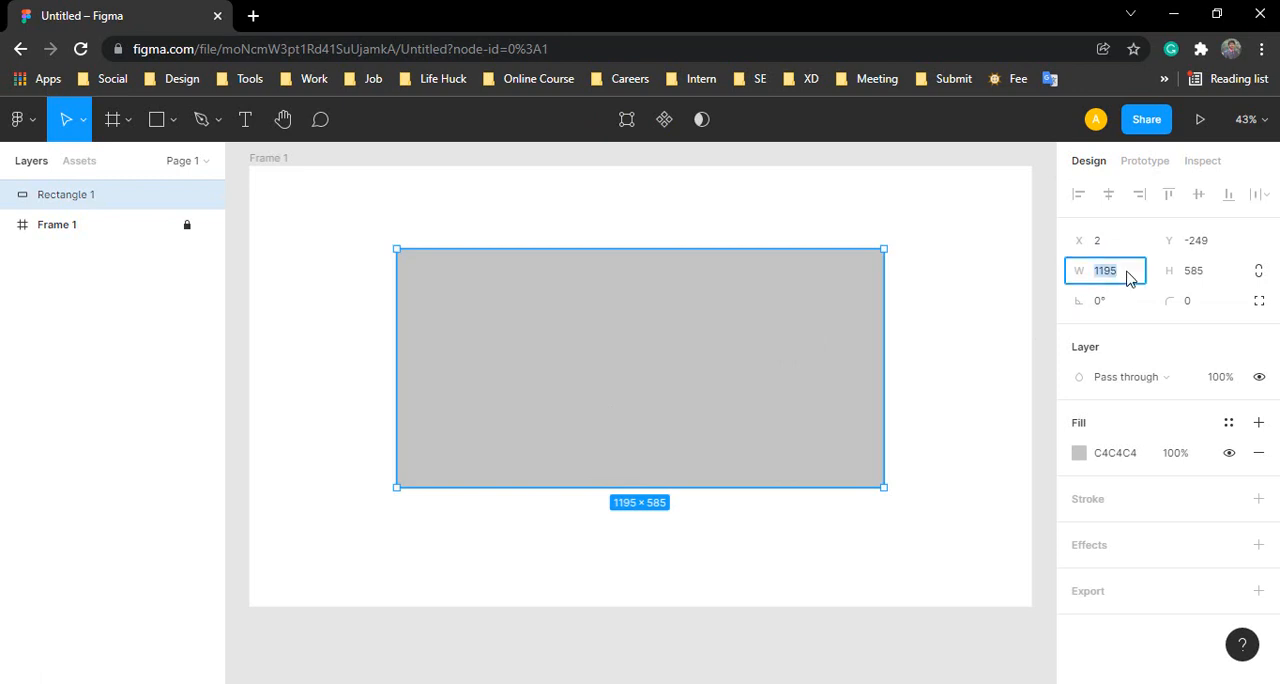
left_click(1125, 281)
left_click(1199, 282)
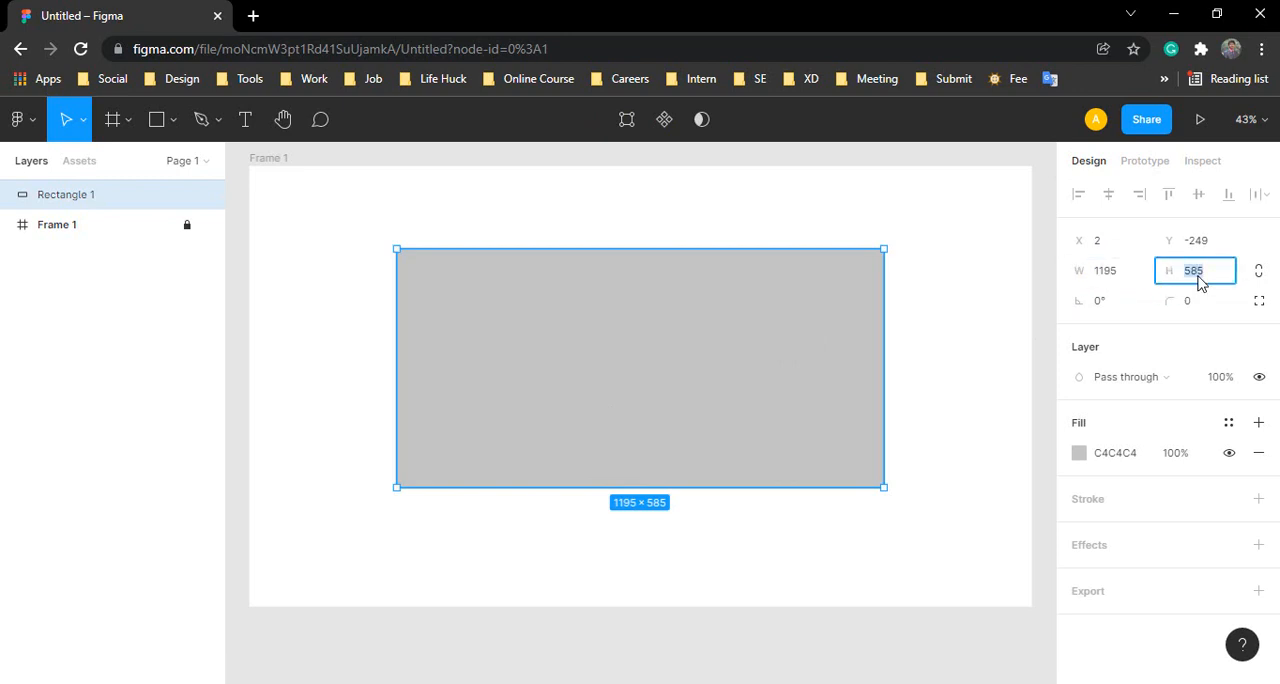
left_click(1128, 279)
left_click(1160, 275)
left_click(1116, 278)
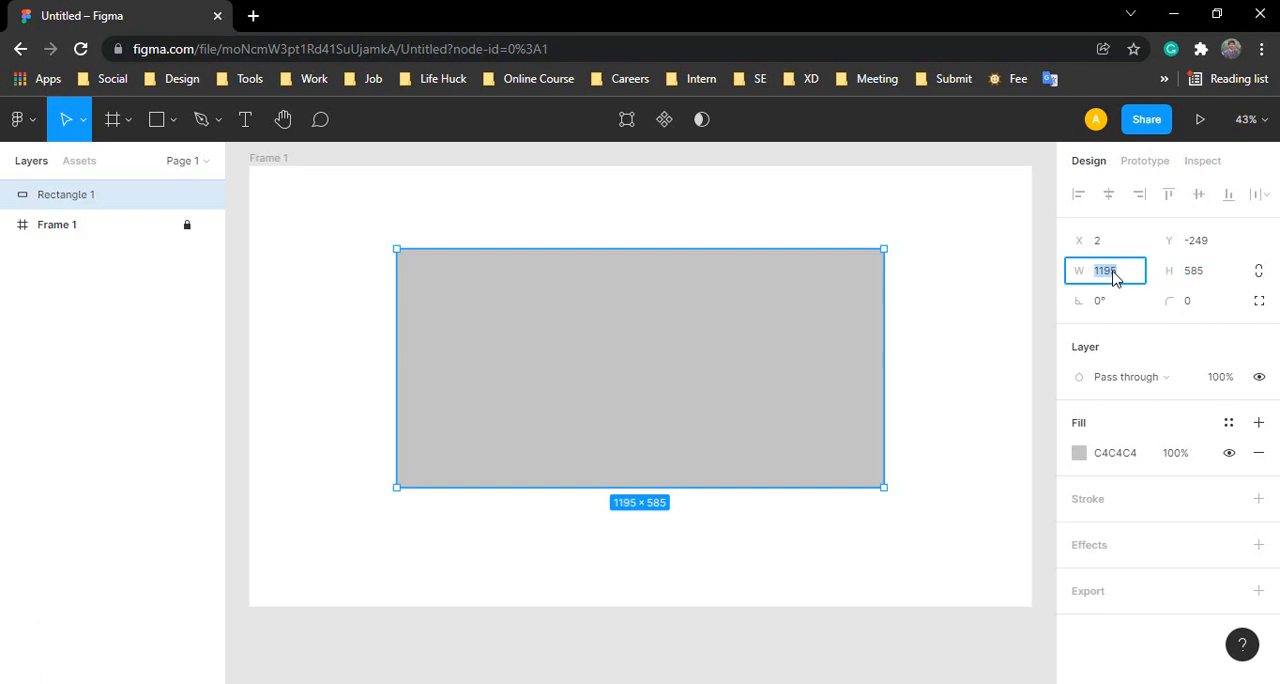
left_click(1194, 277)
left_click(1128, 277)
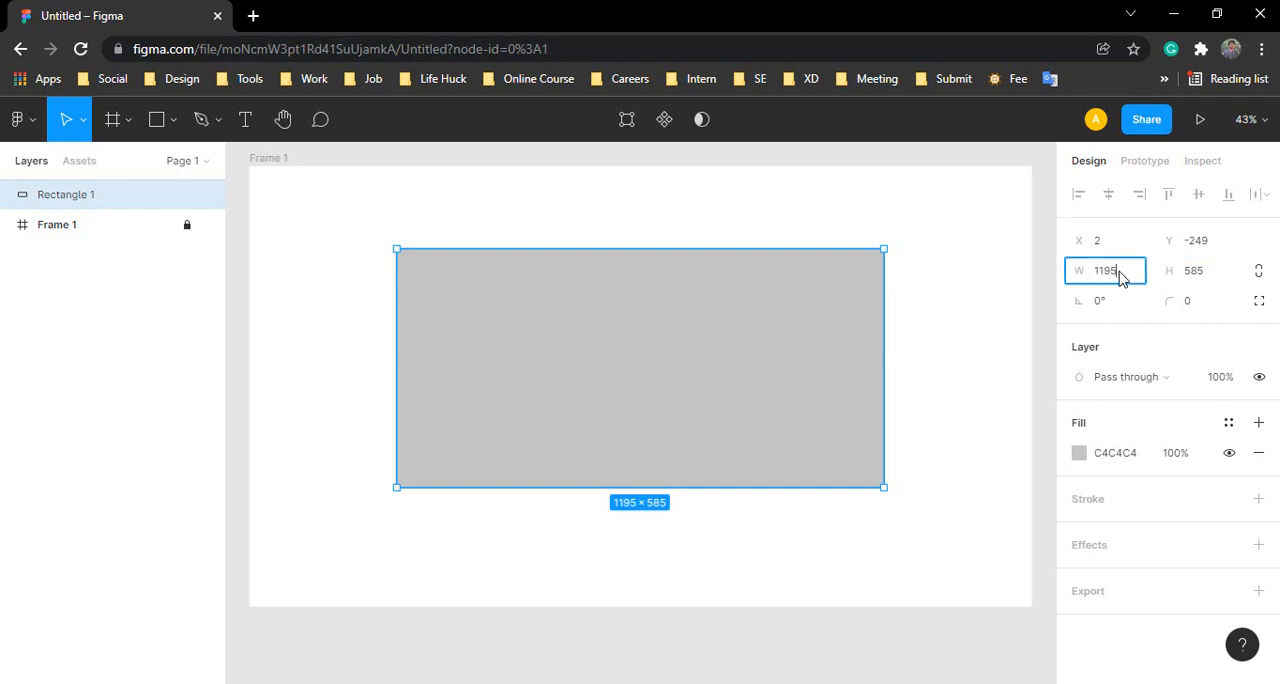
left_click(1195, 275)
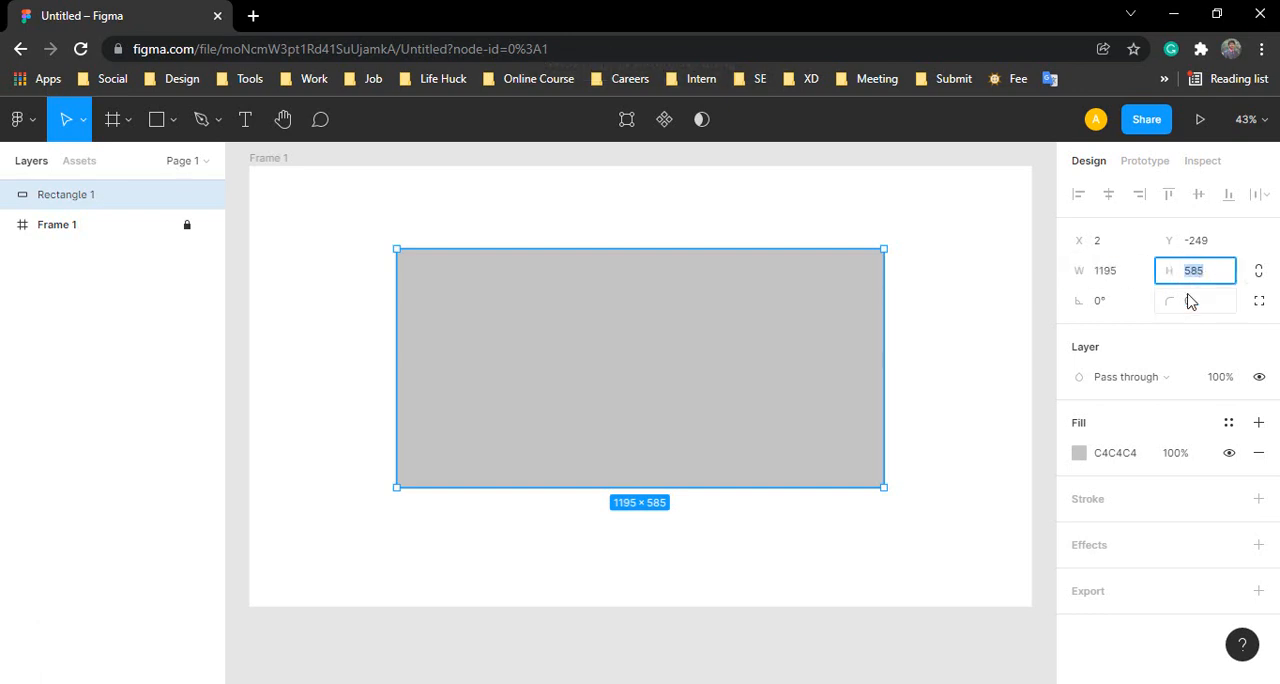
Step: Switch Rectangle 1 to independent corner radii and round its top-left corner to 292 on the canvas
left_click(1188, 298)
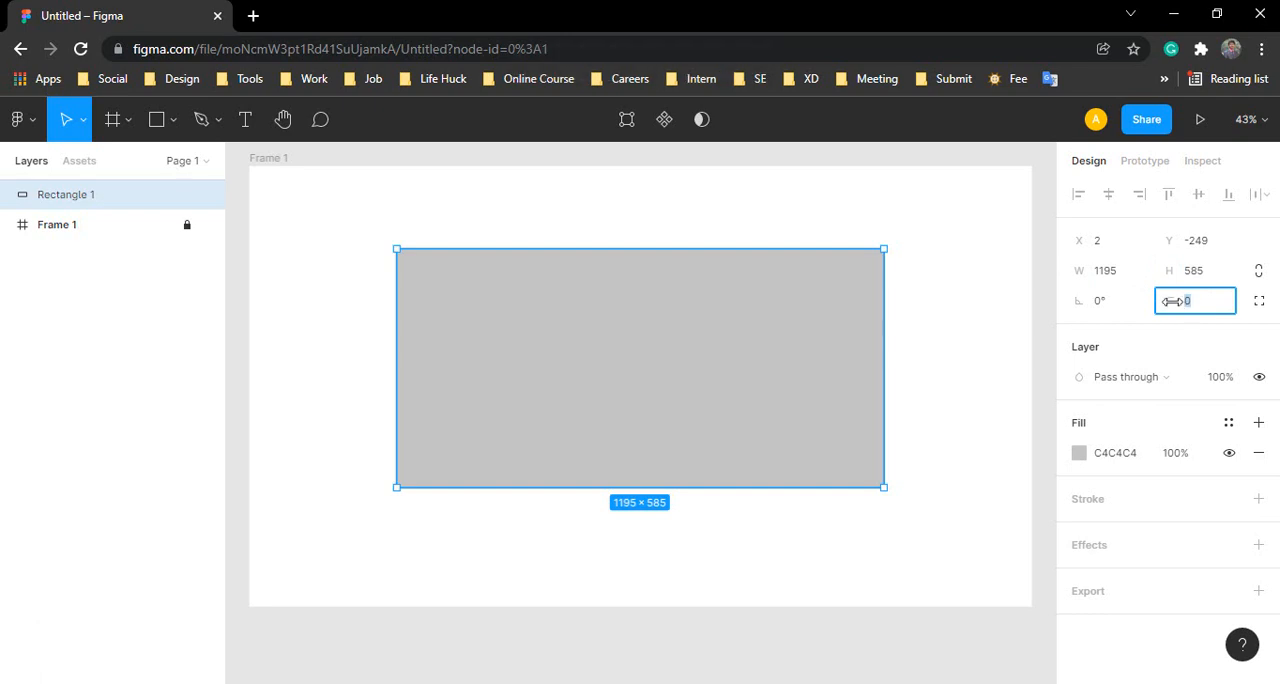
left_click(1259, 302)
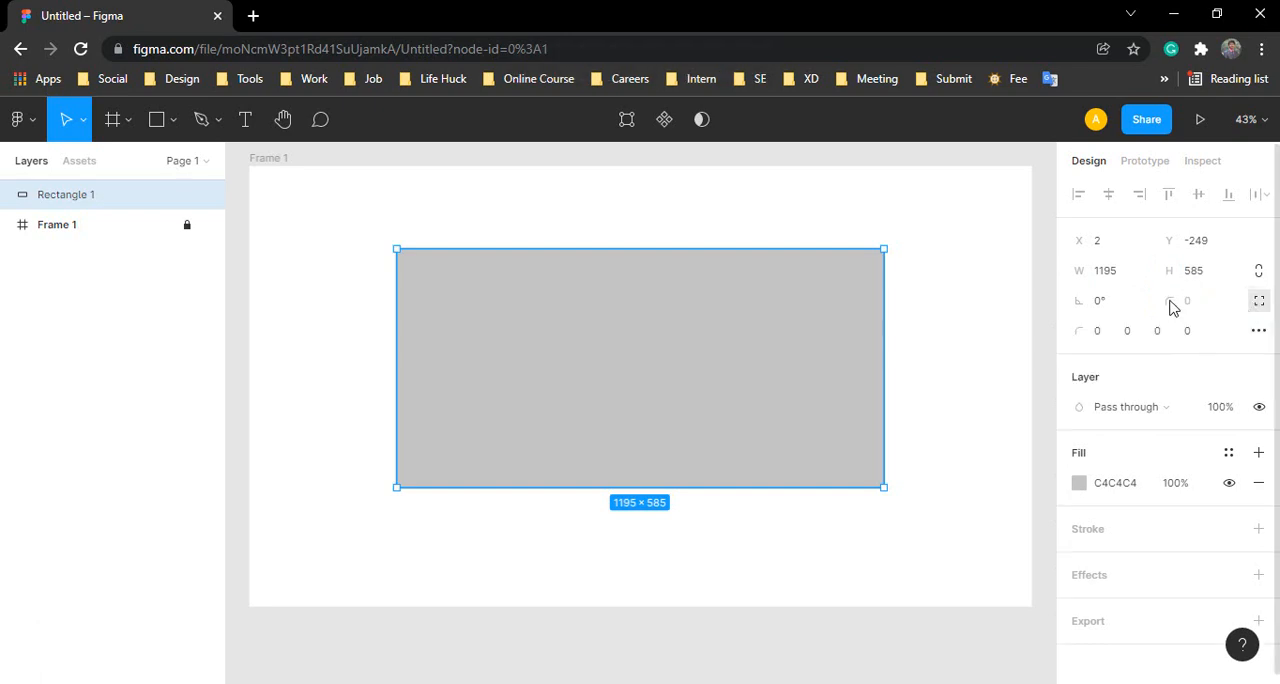
mouse_move(771, 326)
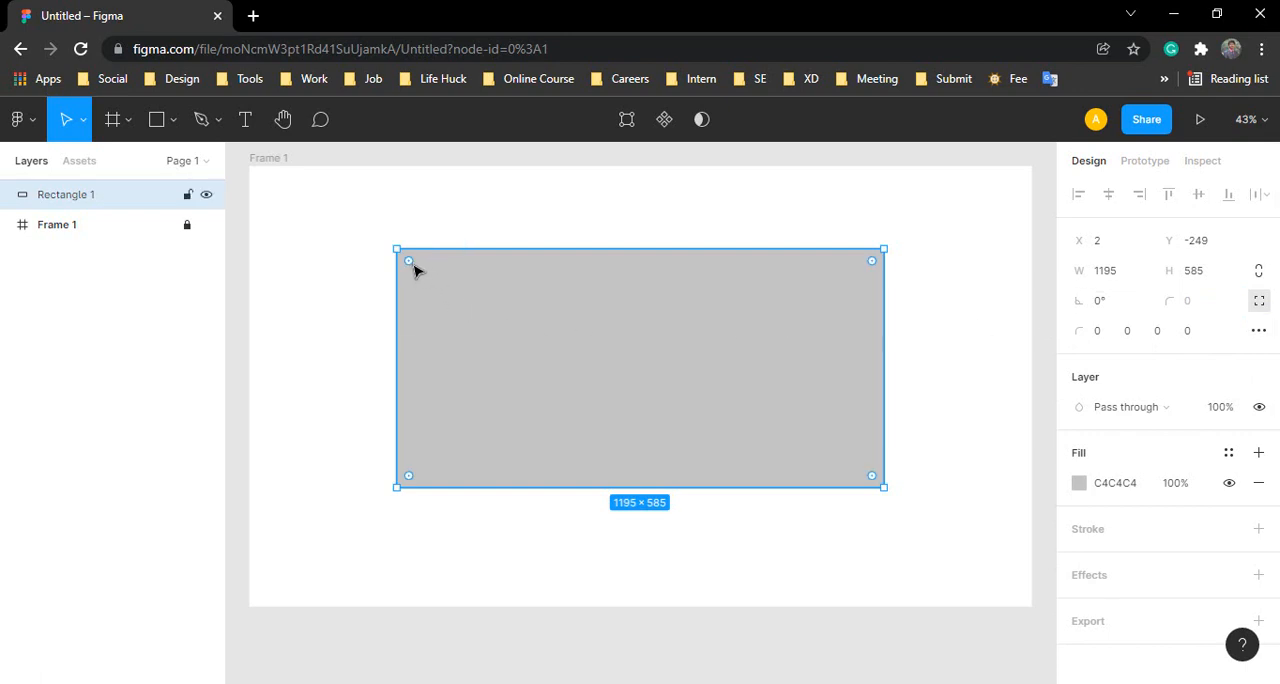
left_click_drag(410, 264, 588, 445)
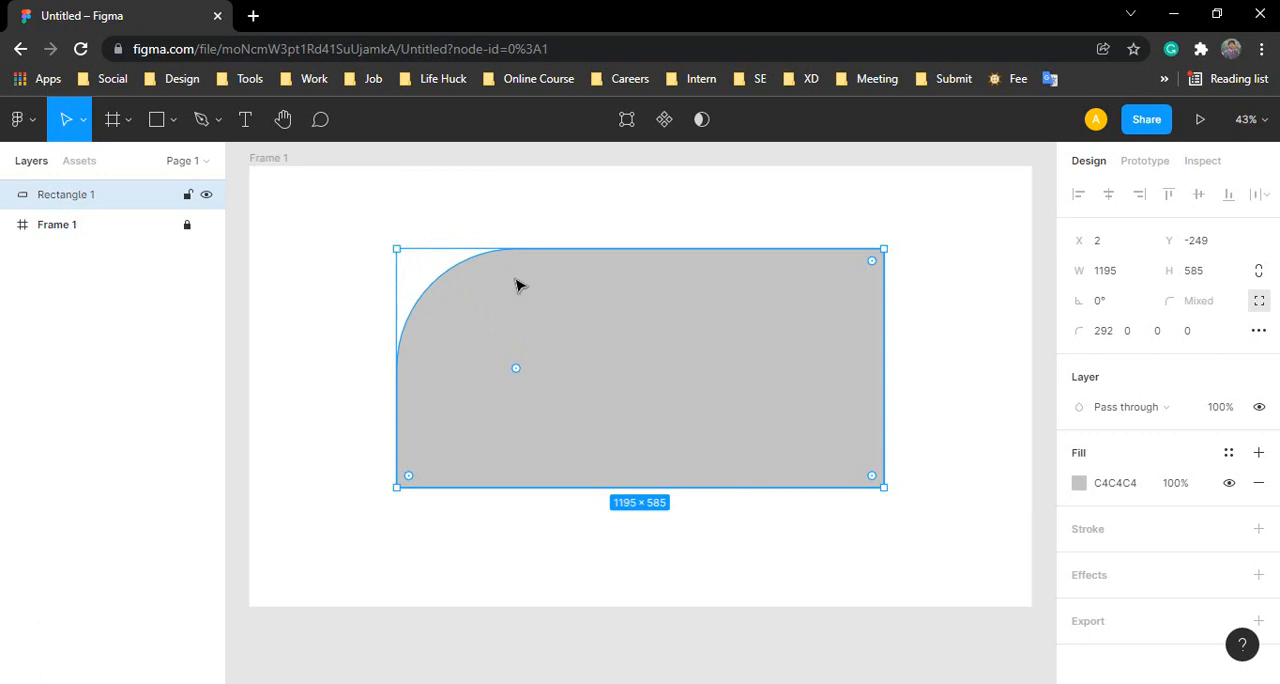
Step: Return Rectangle 1's top-left corner radius to 0
left_click(503, 211)
left_click_drag(385, 233, 494, 360)
left_click_drag(503, 356, 367, 241)
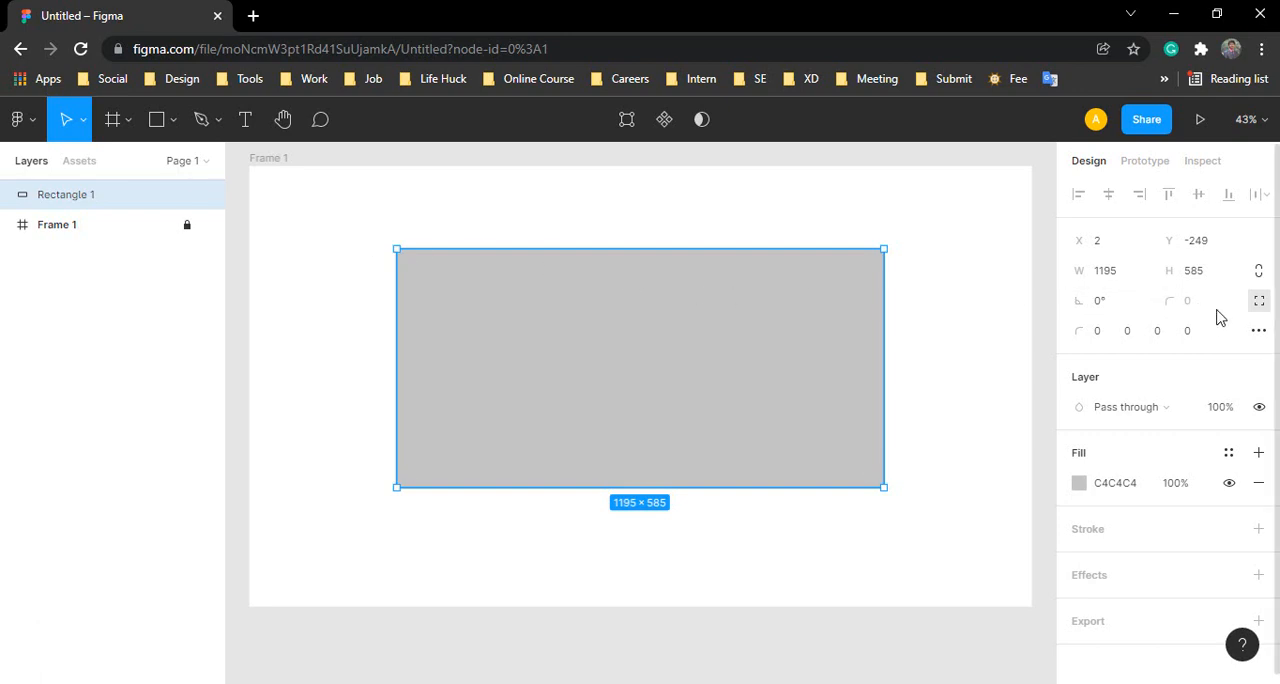
Step: Set Rectangle 1's top-left corner radius to 10 and deselect it to view the corner
left_click(1099, 334)
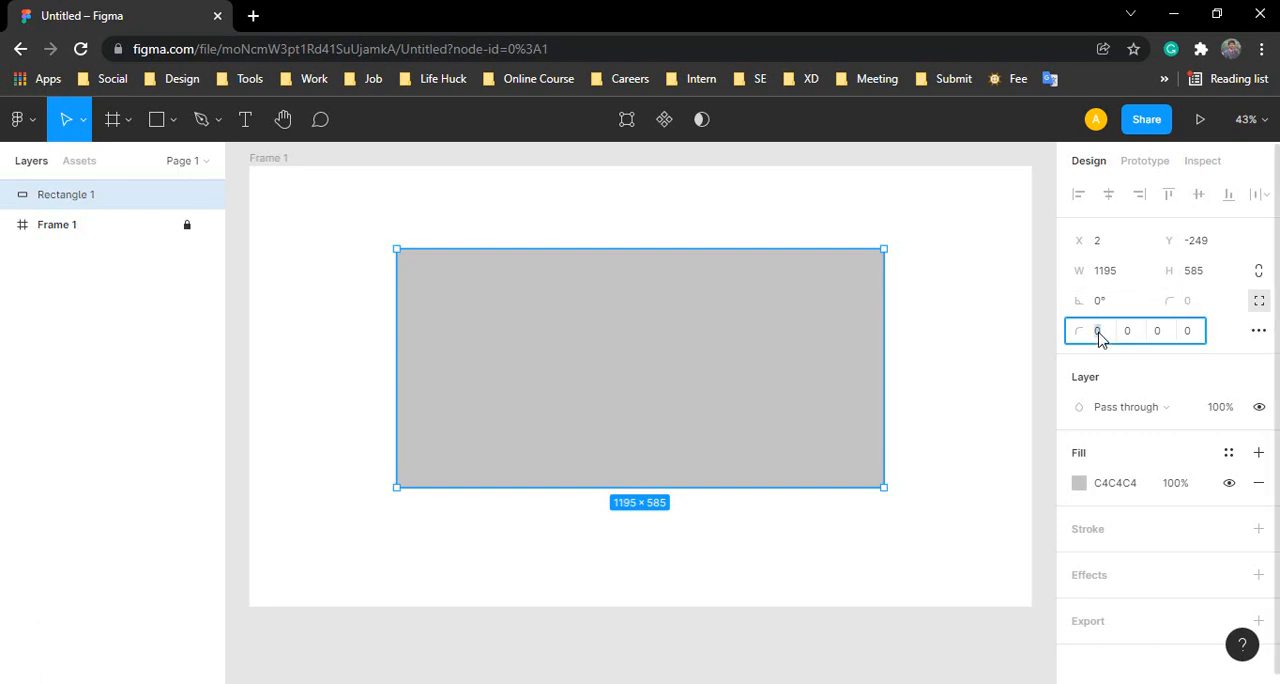
type("10")
key("Return")
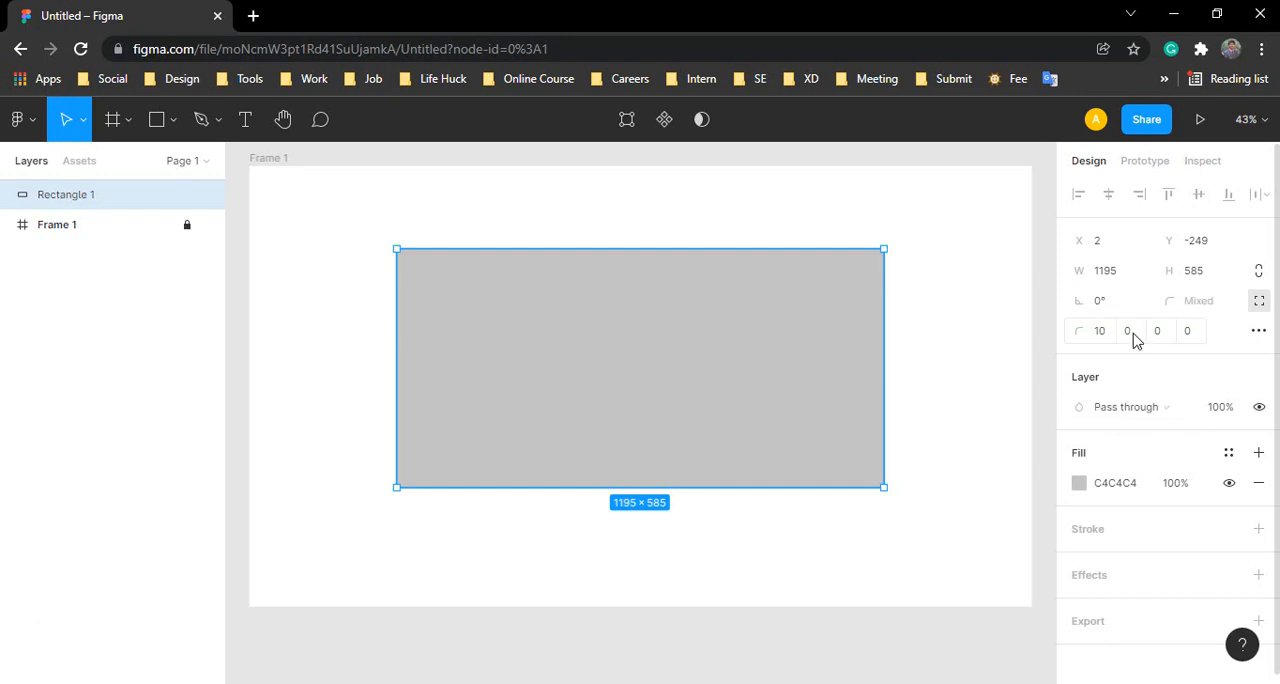
left_click(758, 214)
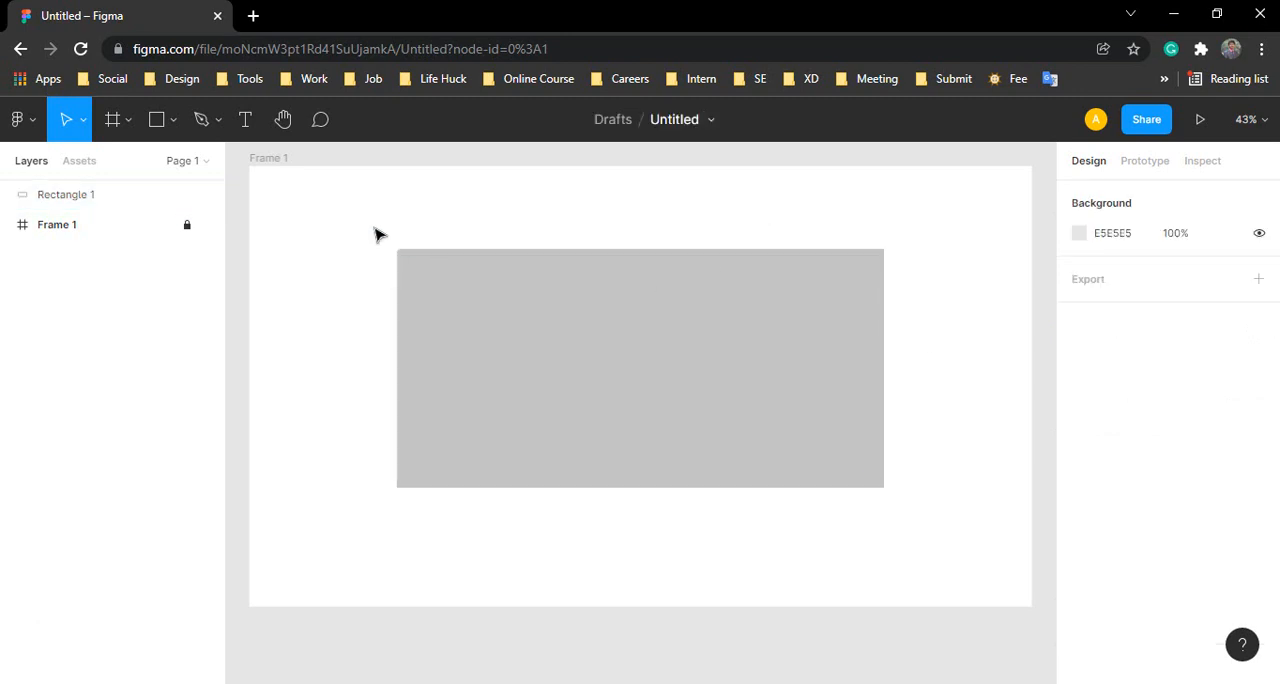
Step: Reselect Rectangle 1, set its top-left corner radius to 100 and clear the selection
left_click_drag(374, 229, 444, 304)
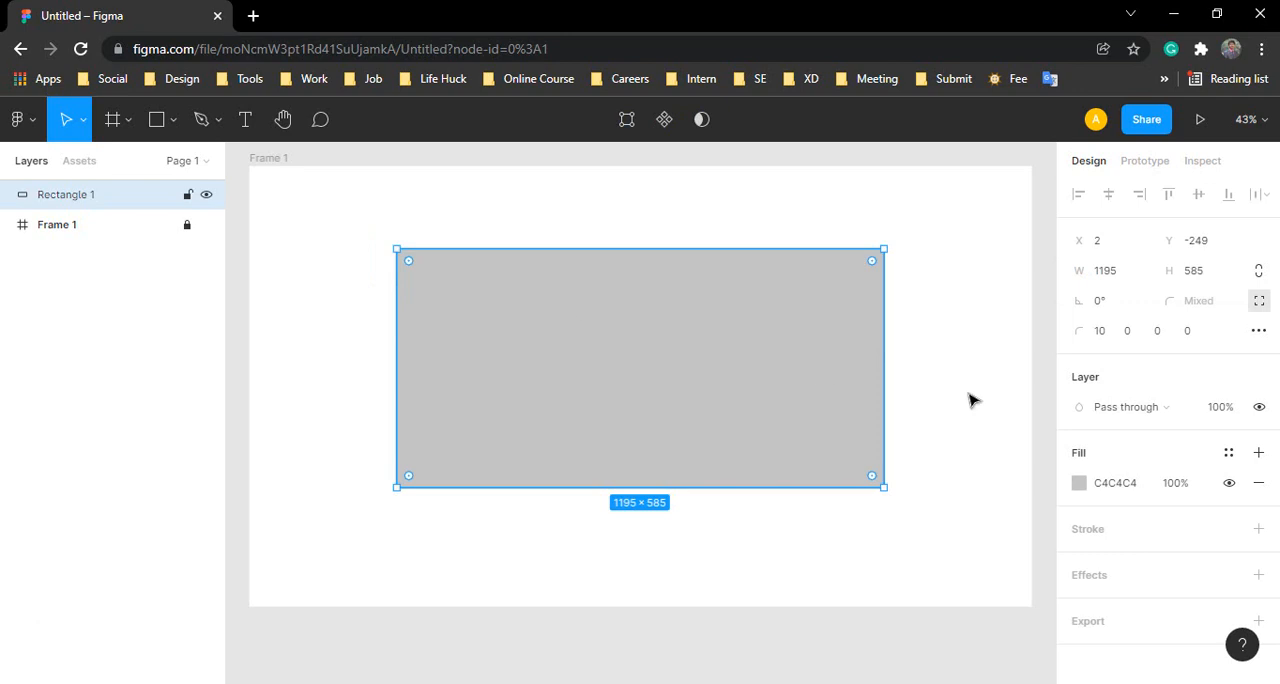
left_click(1106, 334)
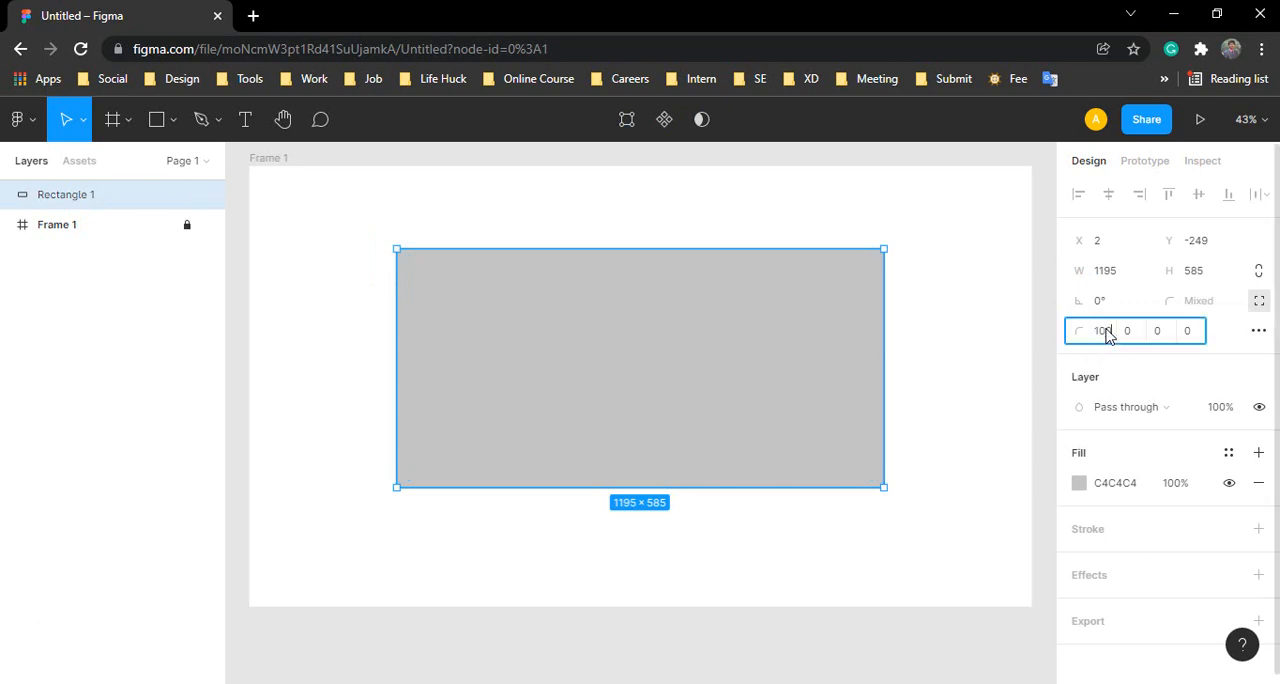
type("100")
key("Return")
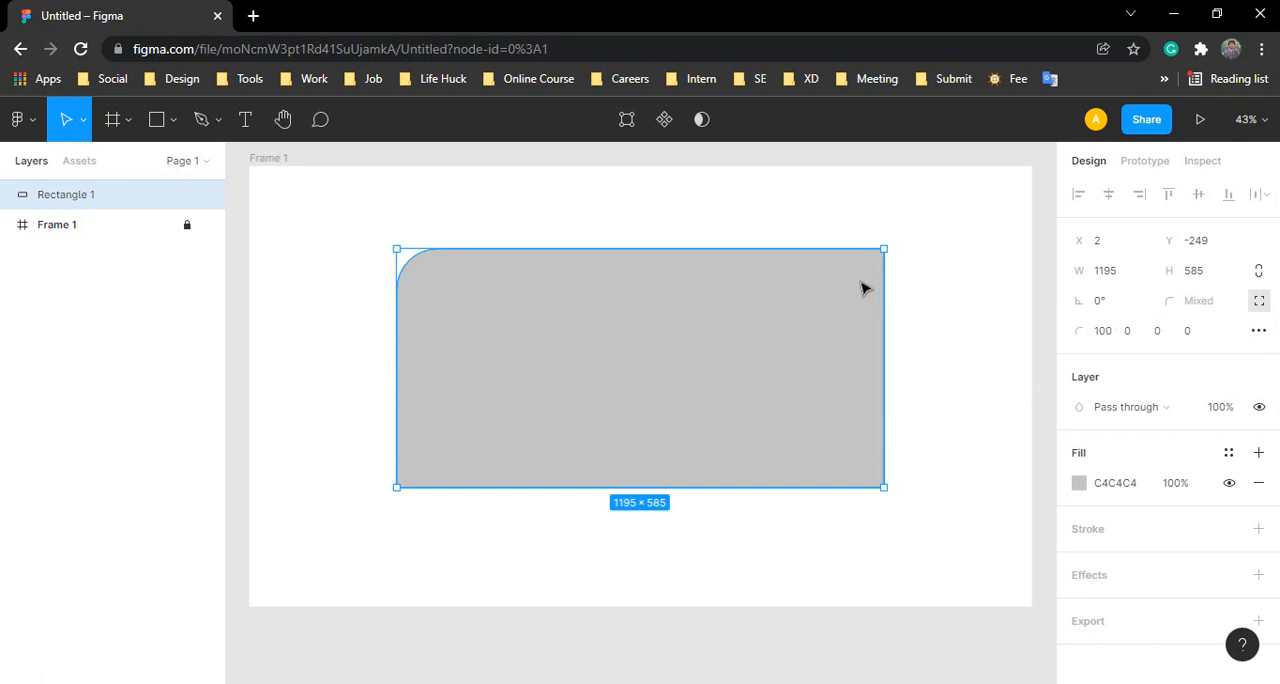
left_click(752, 217)
Step: Select Rectangle 1 and set its top-right corner radius to 100
left_click(500, 331)
left_click(1128, 333)
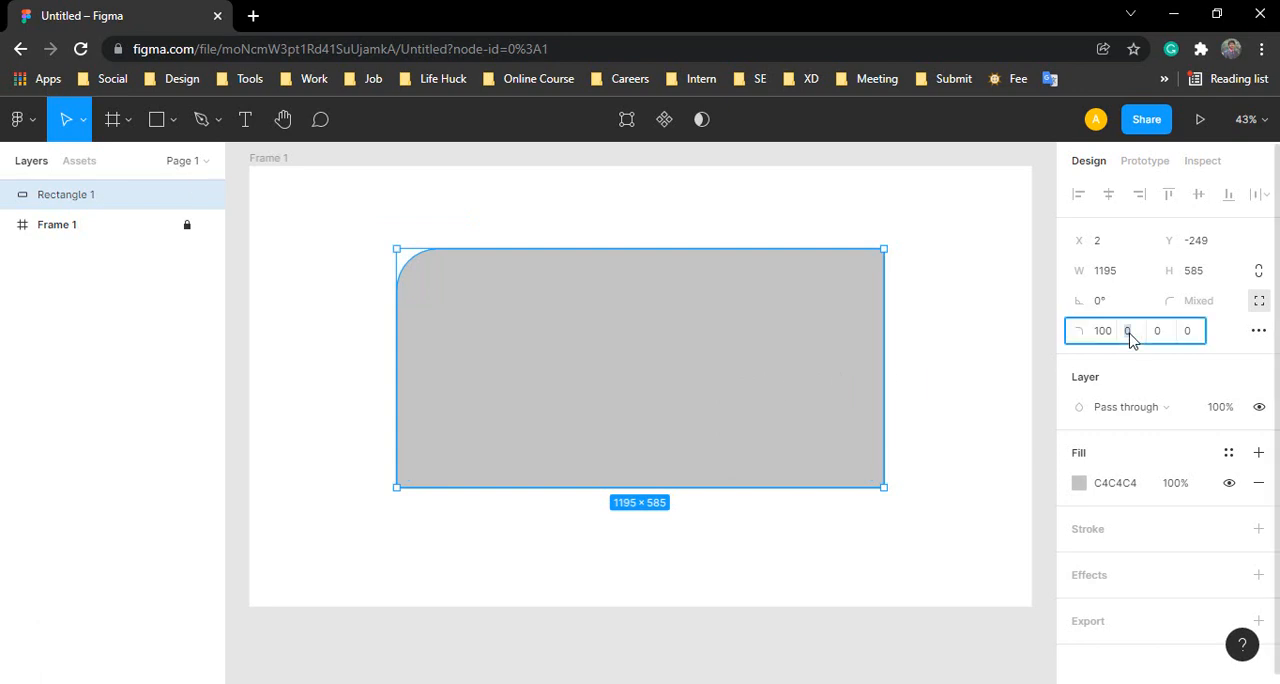
key("Return")
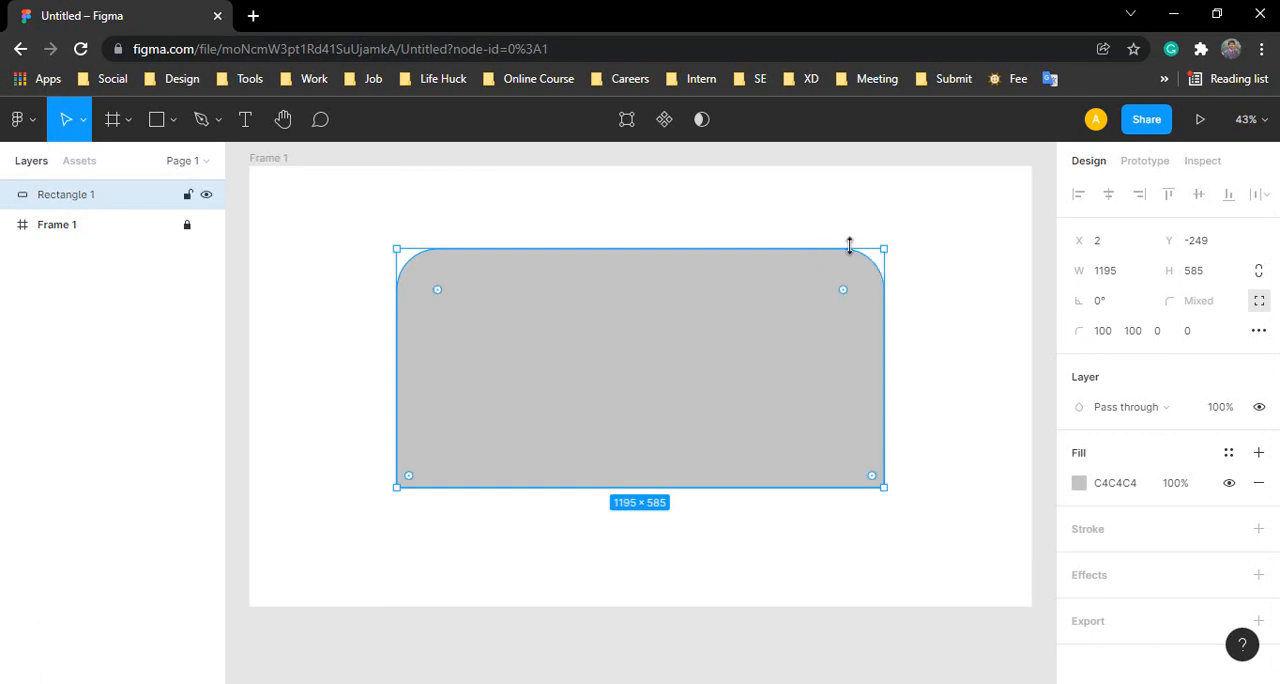
Step: Set Rectangle 1's bottom-right and bottom-left corner radii to 100
left_click(1158, 333)
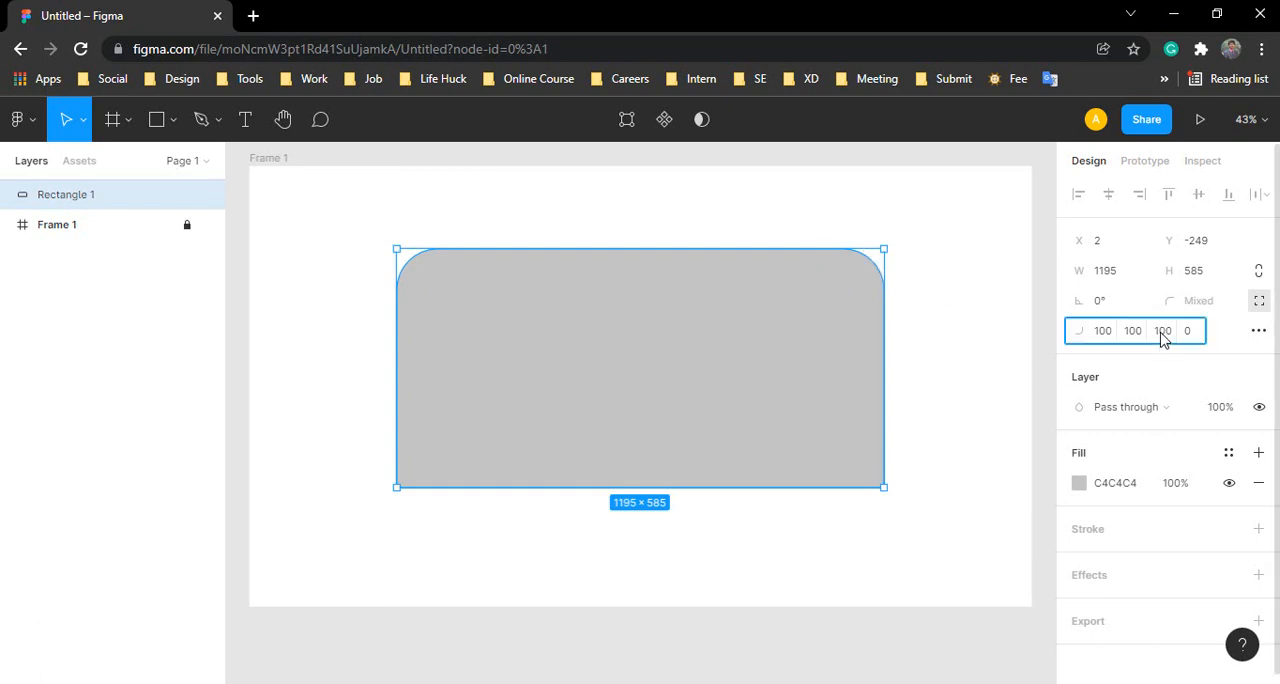
key("Return")
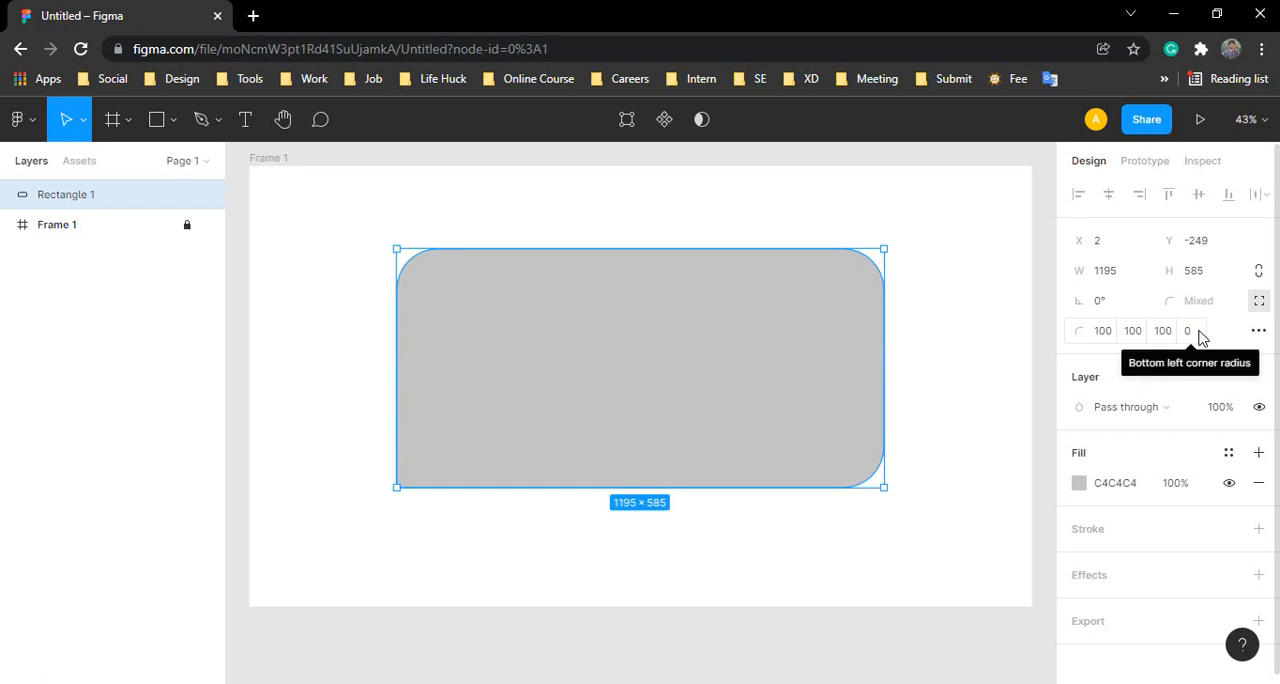
left_click(1197, 334)
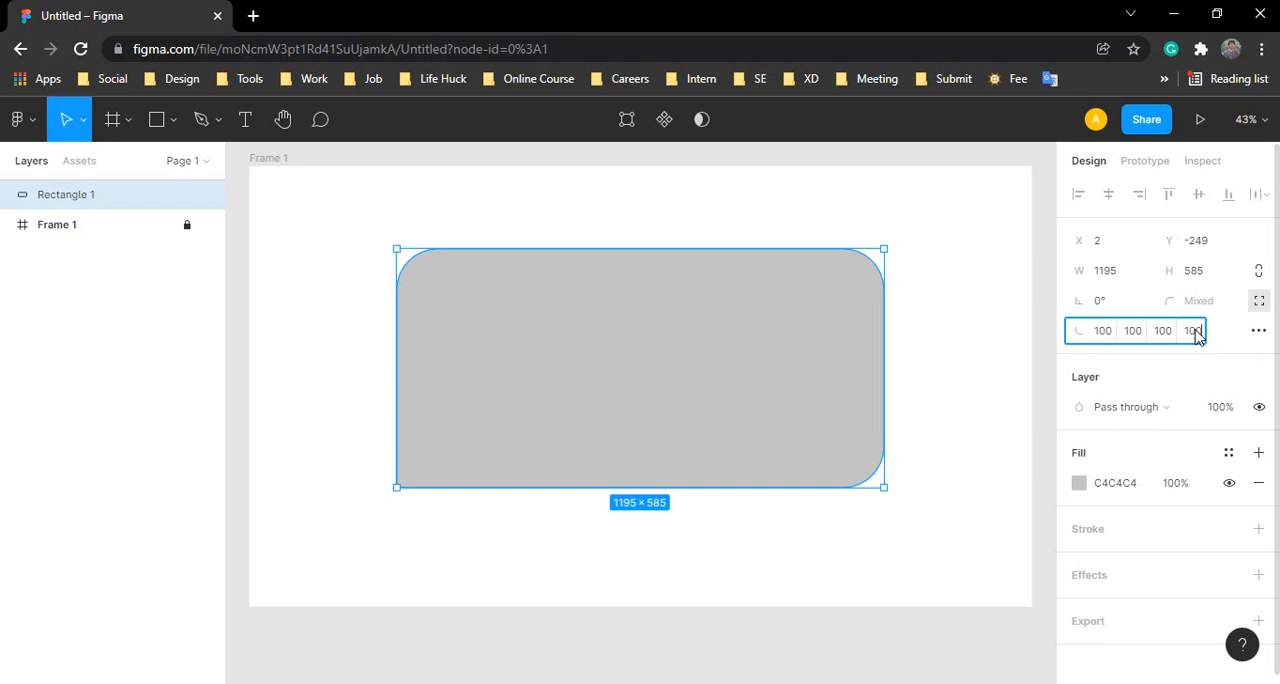
key("Return")
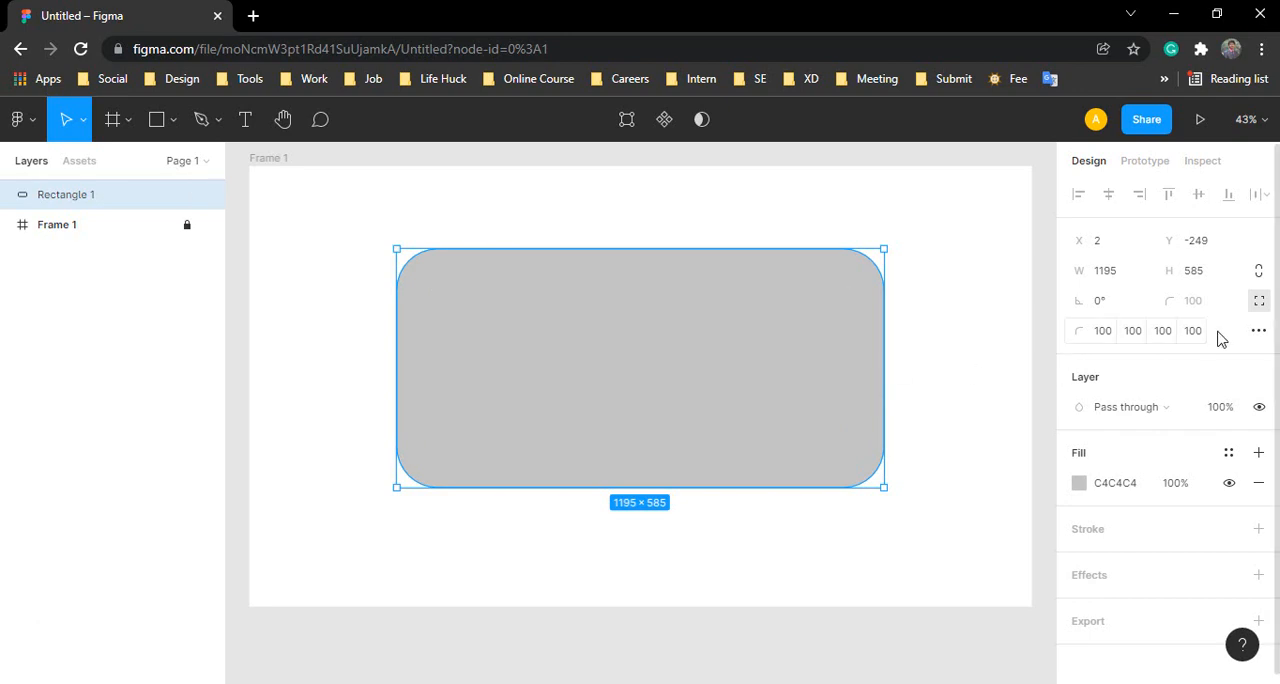
Step: Turn off independent corners for Rectangle 1 and set its overall corner radius to 0
left_click(1259, 300)
left_click(1196, 303)
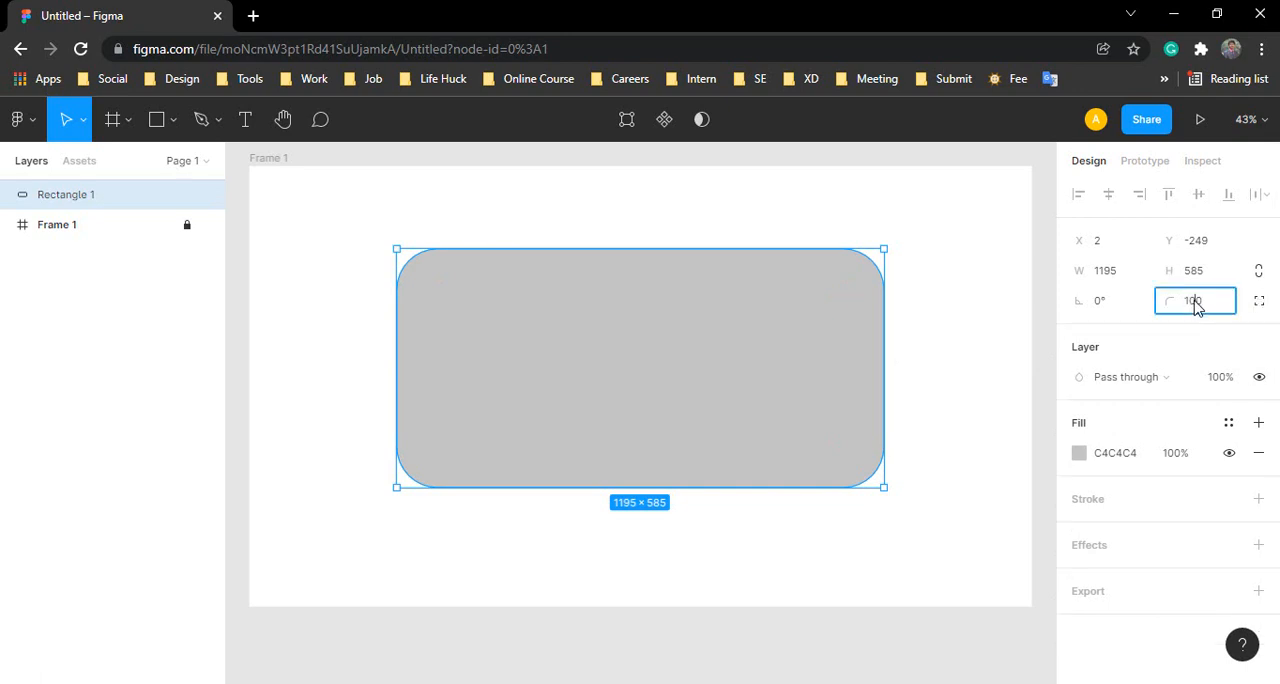
double_click(1196, 304)
type("0")
key("Return")
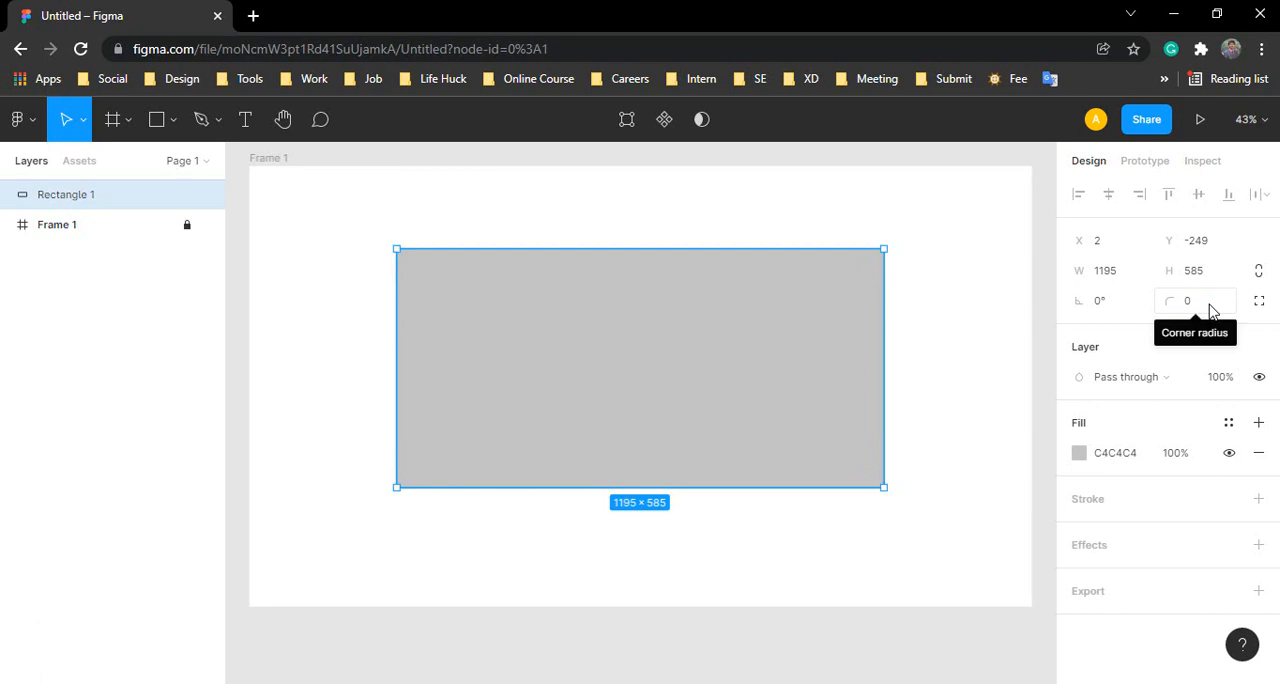
Step: Set Rectangle 1's overall corner radius to 200
left_click(1210, 311)
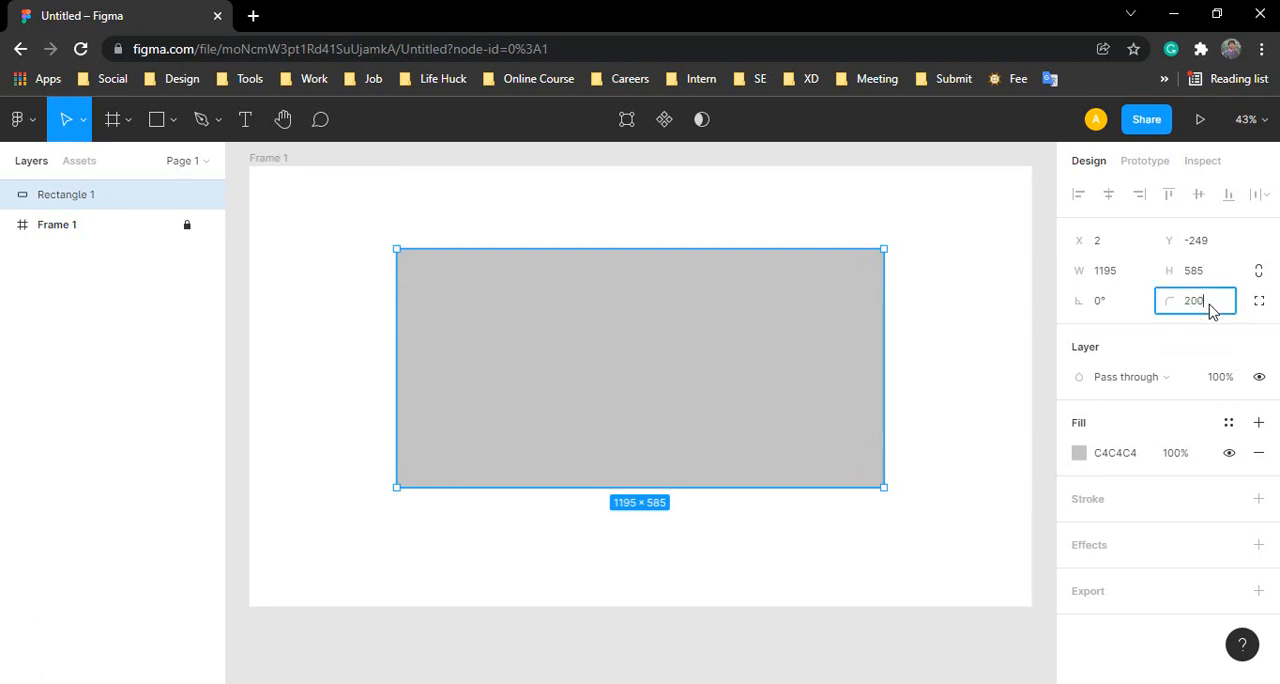
type("200")
key("Return")
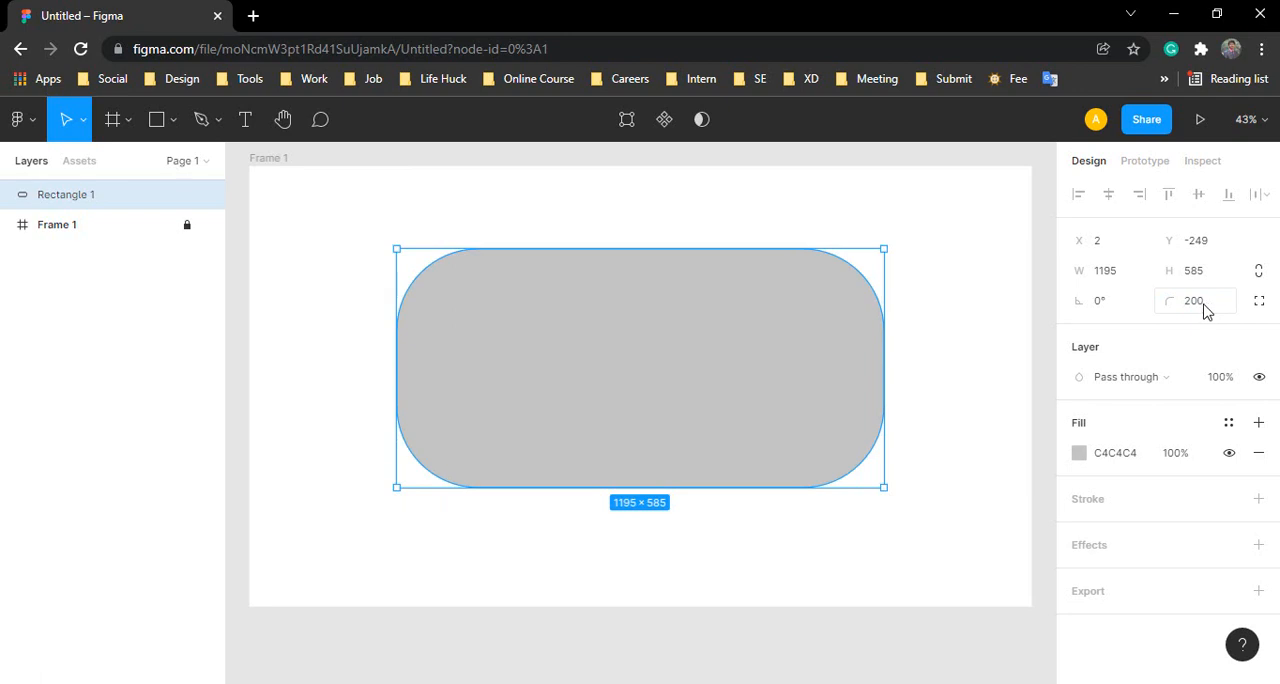
Step: Increase Rectangle 1's rotation in steps up to 51°
left_click(1107, 311)
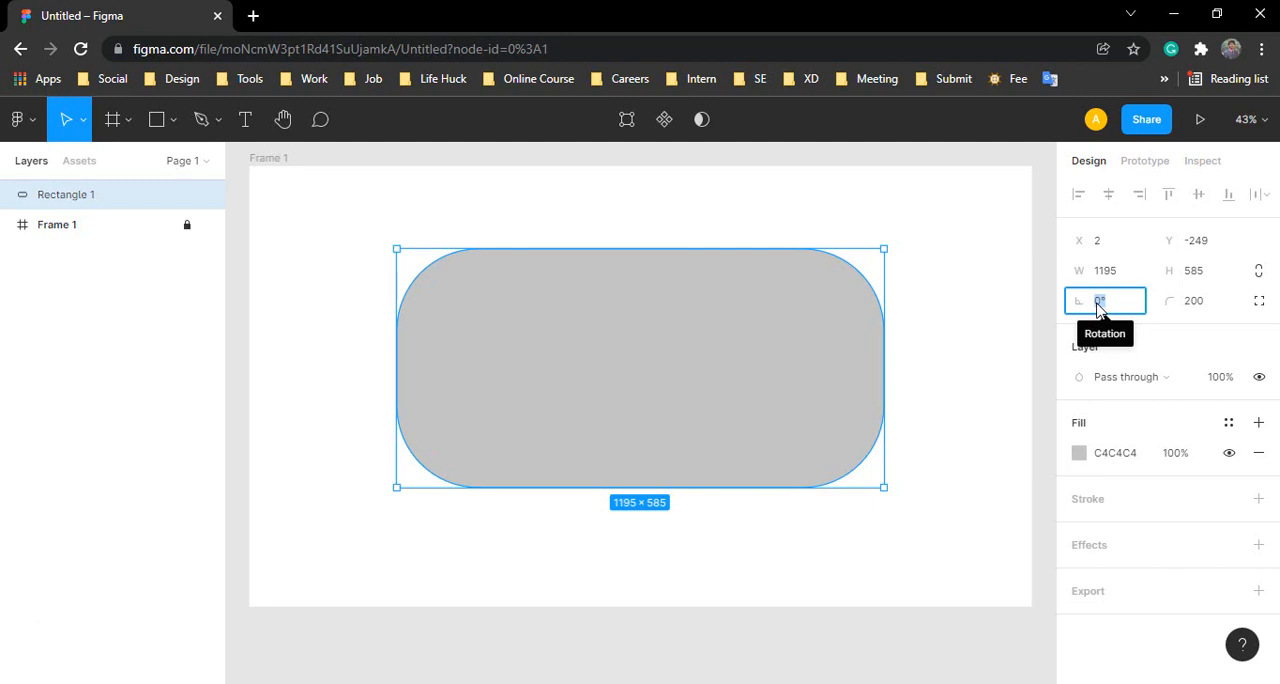
key("Up")
key("Up")
key("Up")
key("Up")
key("Up")
key("Up")
key("Up")
key("Up")
key("Up")
key("Up")
key("Up")
key("Up")
key("Up")
key("Up")
key("Up")
key("Up")
key("Up")
key("Up")
key("Up")
key("Up")
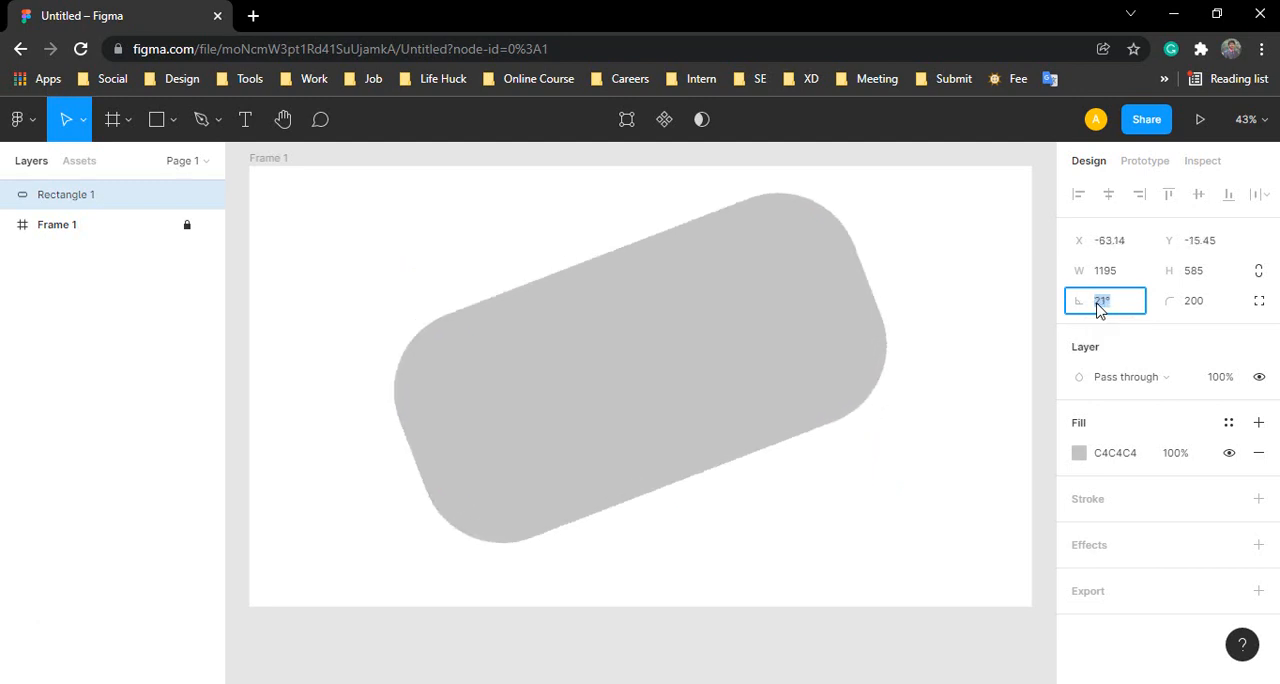
key("Up")
key("Up")
key("Up")
key("Up")
key("Up")
key("Up")
key("Up")
key("Up")
key("Up")
key("Up")
key("Up")
key("Up")
key("Up")
key("Up")
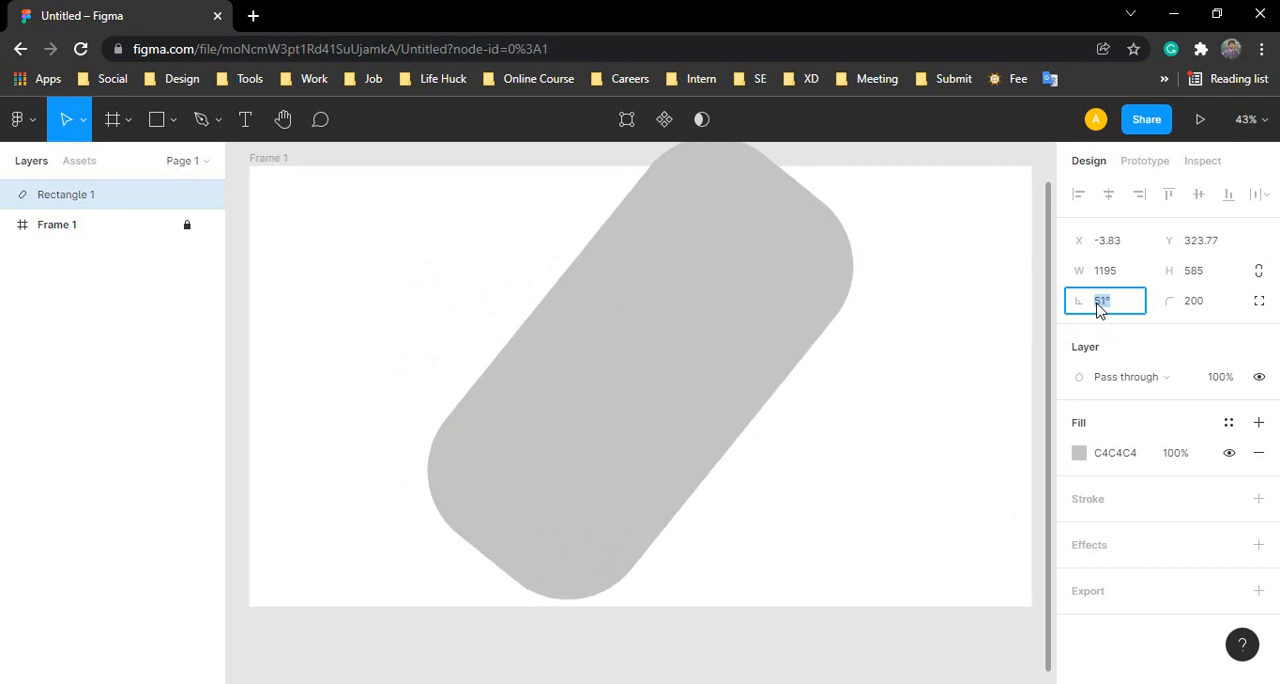
Step: Decrease Rectangle 1's rotation in steps down to -3° and apply it
key("Down")
key("Down")
key("Down")
key("Down")
key("Down")
key("Down")
key("Down")
key("Down")
key("Down")
key("Down")
key("Down")
key("Down")
key("Down")
key("Down")
key("Down")
key("Down")
key("Down")
key("Down")
key("Down")
key("Down")
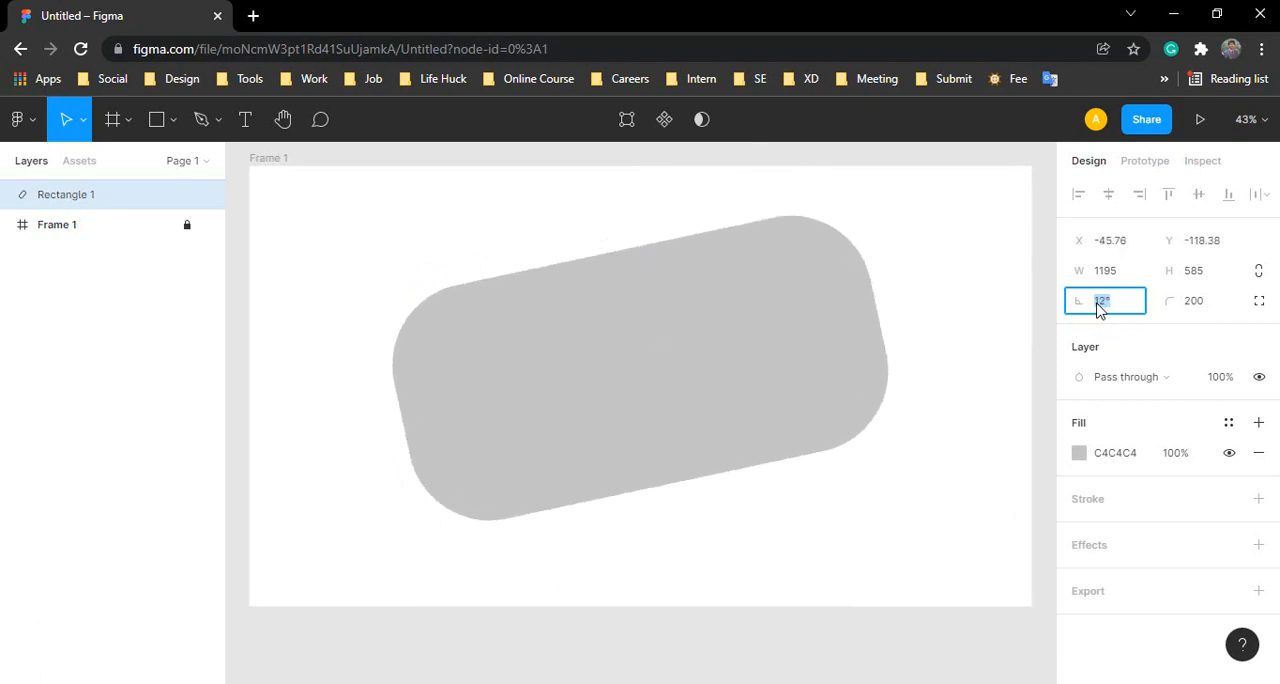
key("Down")
key("Down")
key("Down")
key("Down")
key("Down")
key("Down")
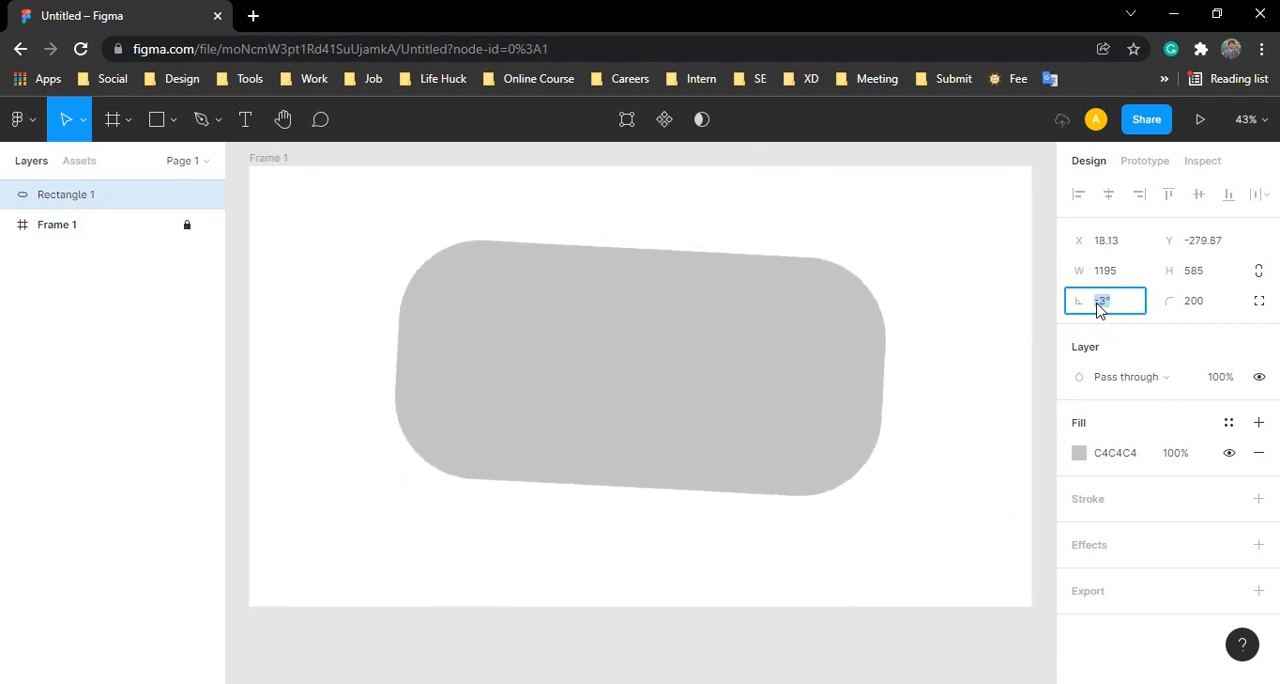
key("Return")
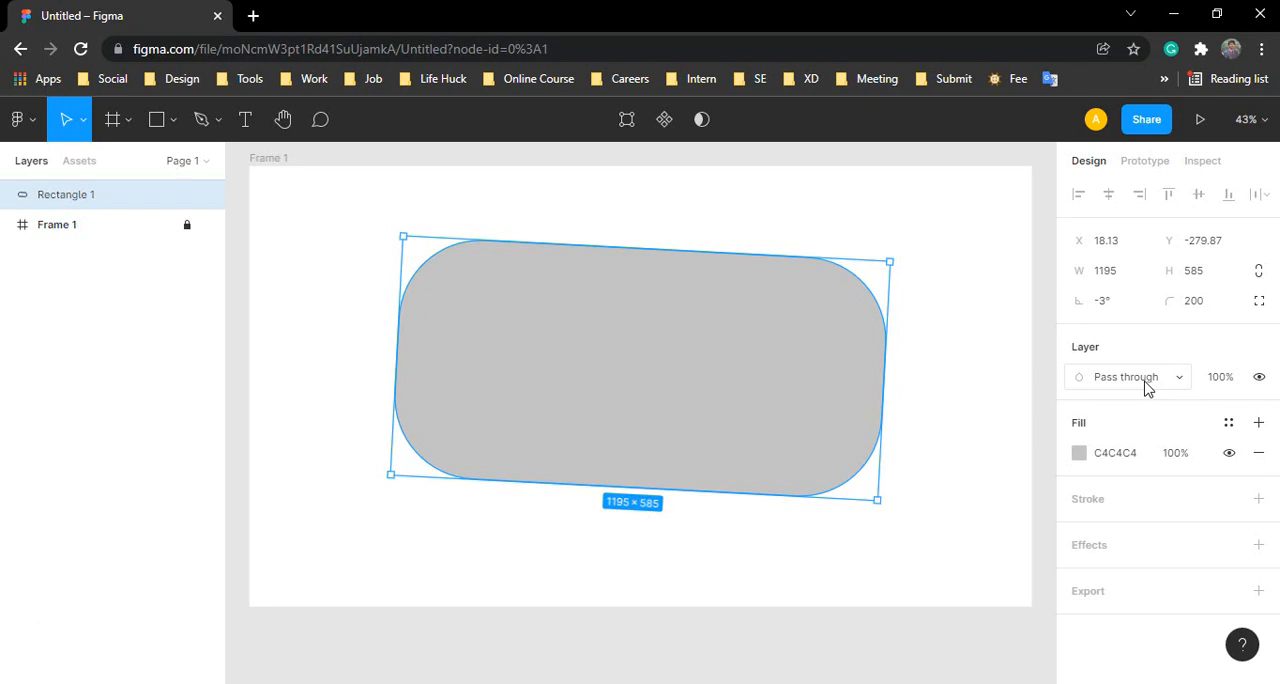
Step: Set Rectangle 1's layer opacity to 50%
left_click(1227, 388)
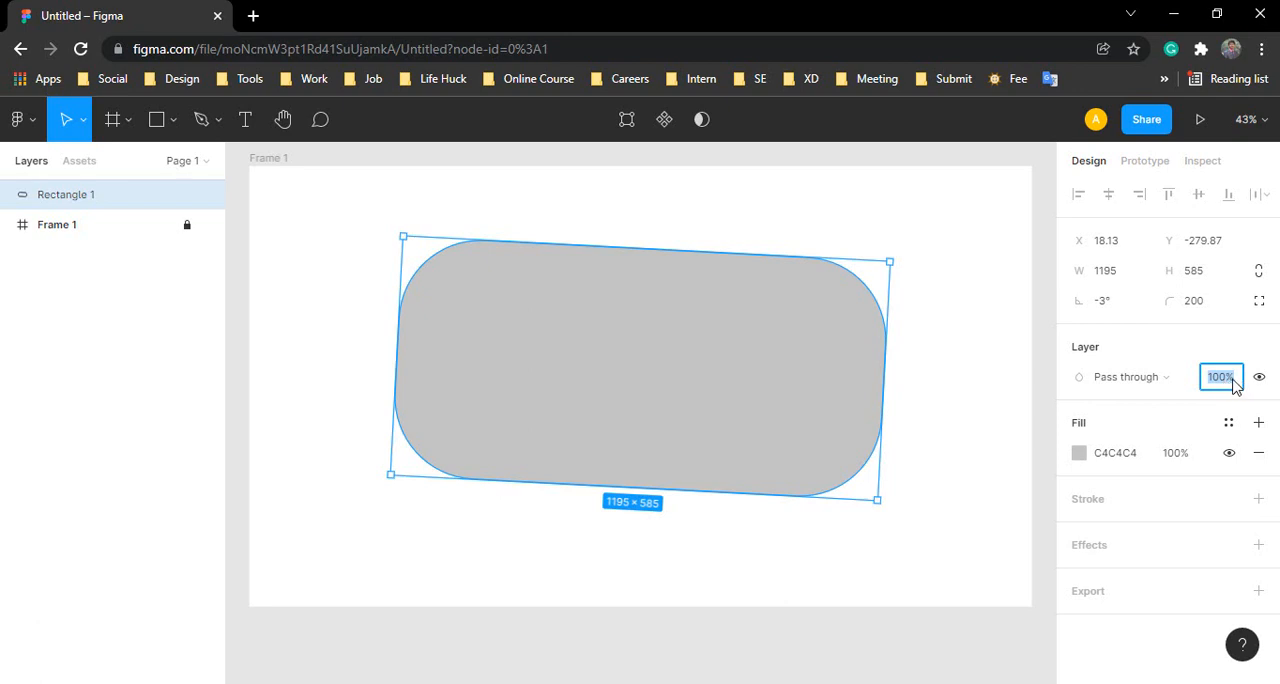
type("50")
key("Return")
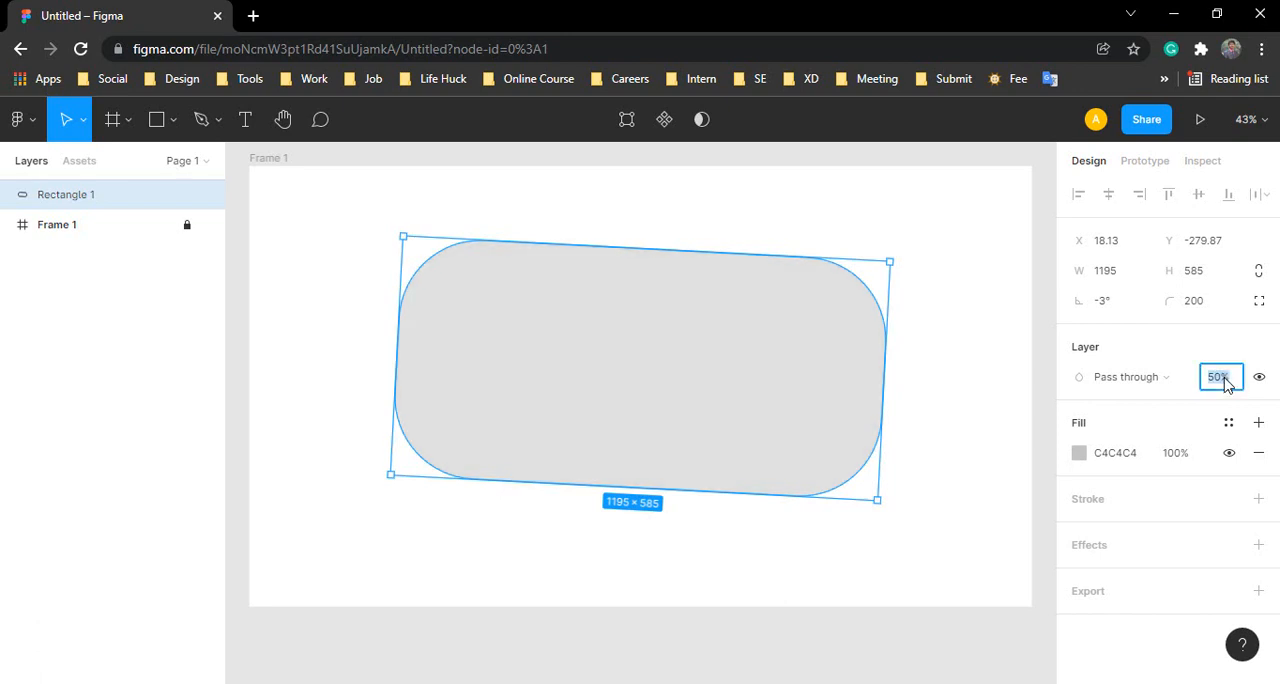
Step: Reduce Rectangle 1's layer opacity to 10% and deselect it to view the transparency
type("10")
key("Return")
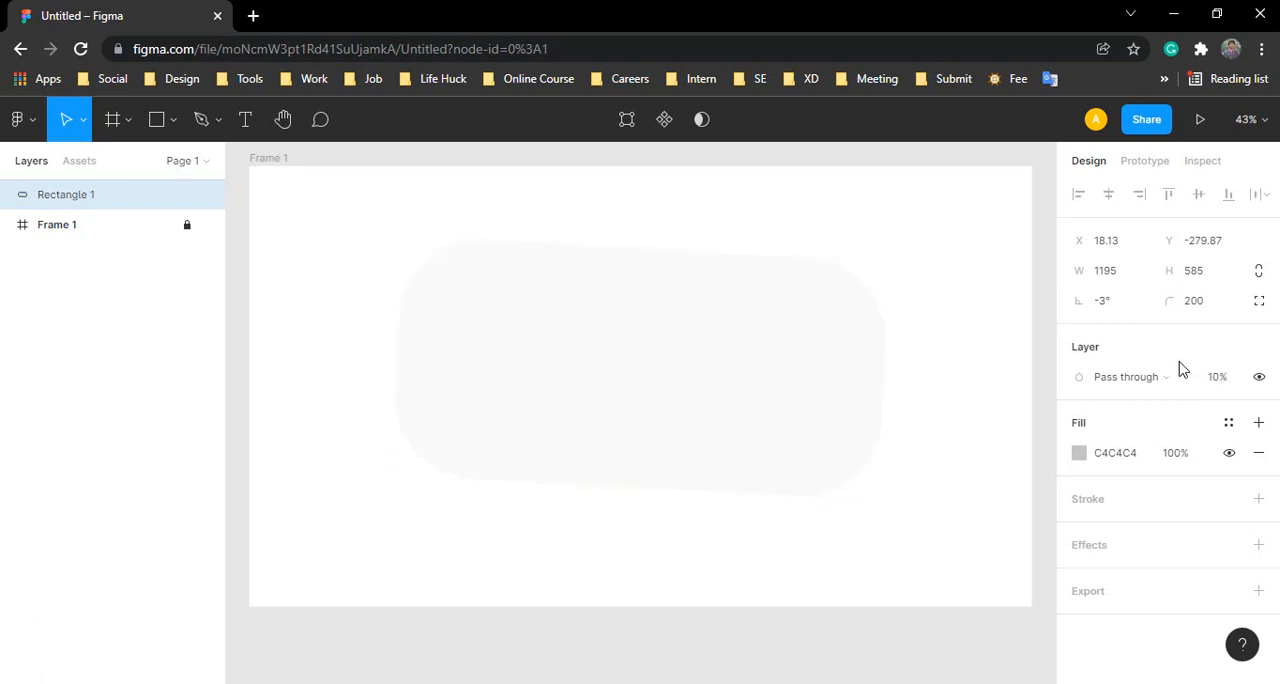
left_click(933, 279)
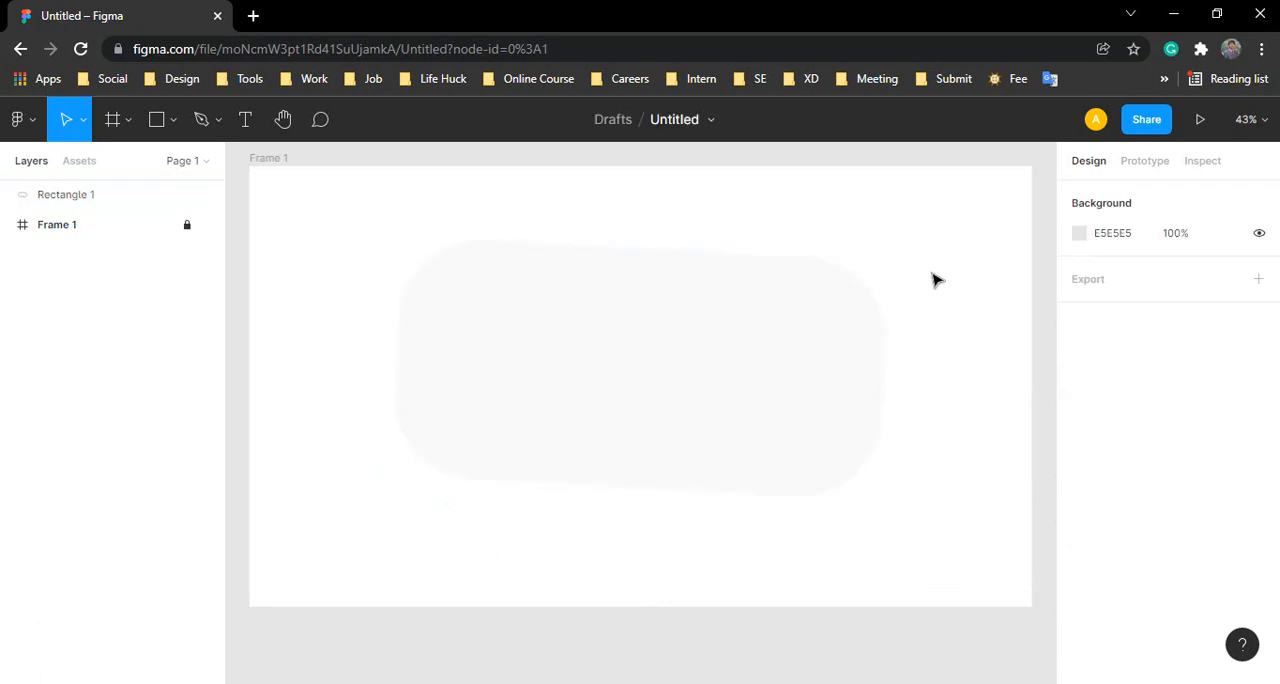
Step: Reselect Rectangle 1 and set its layer opacity to 100%
left_click(866, 352)
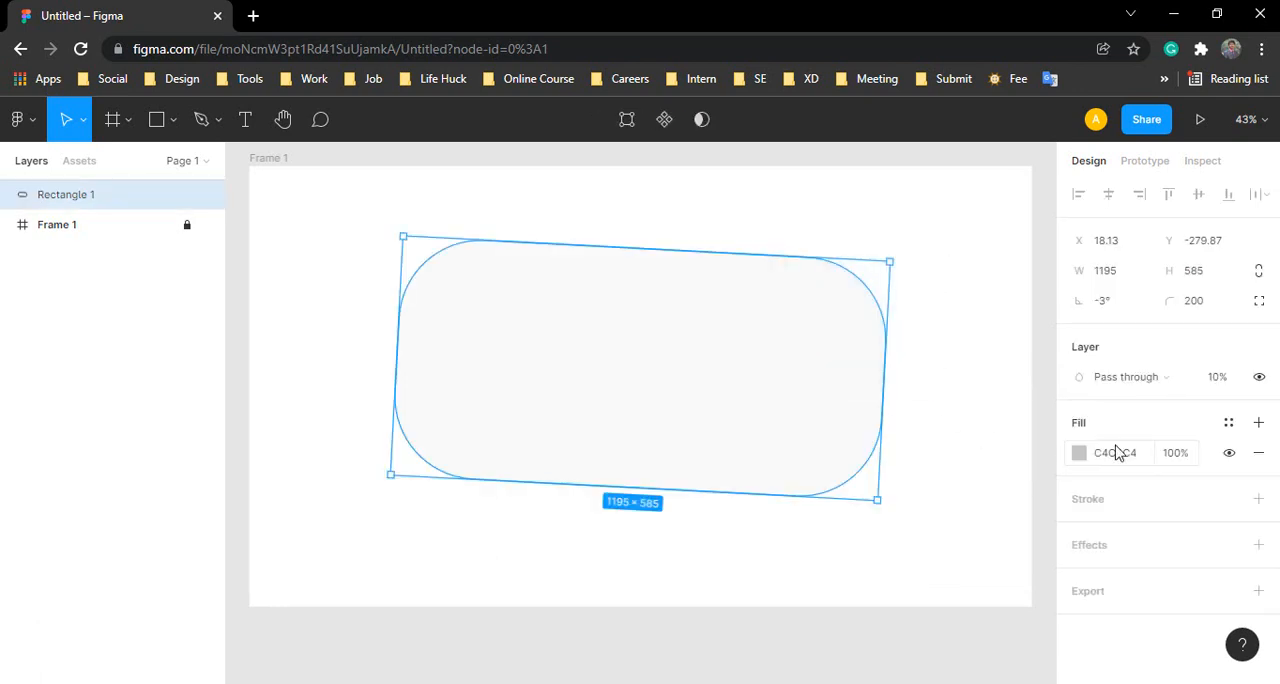
left_click(1222, 384)
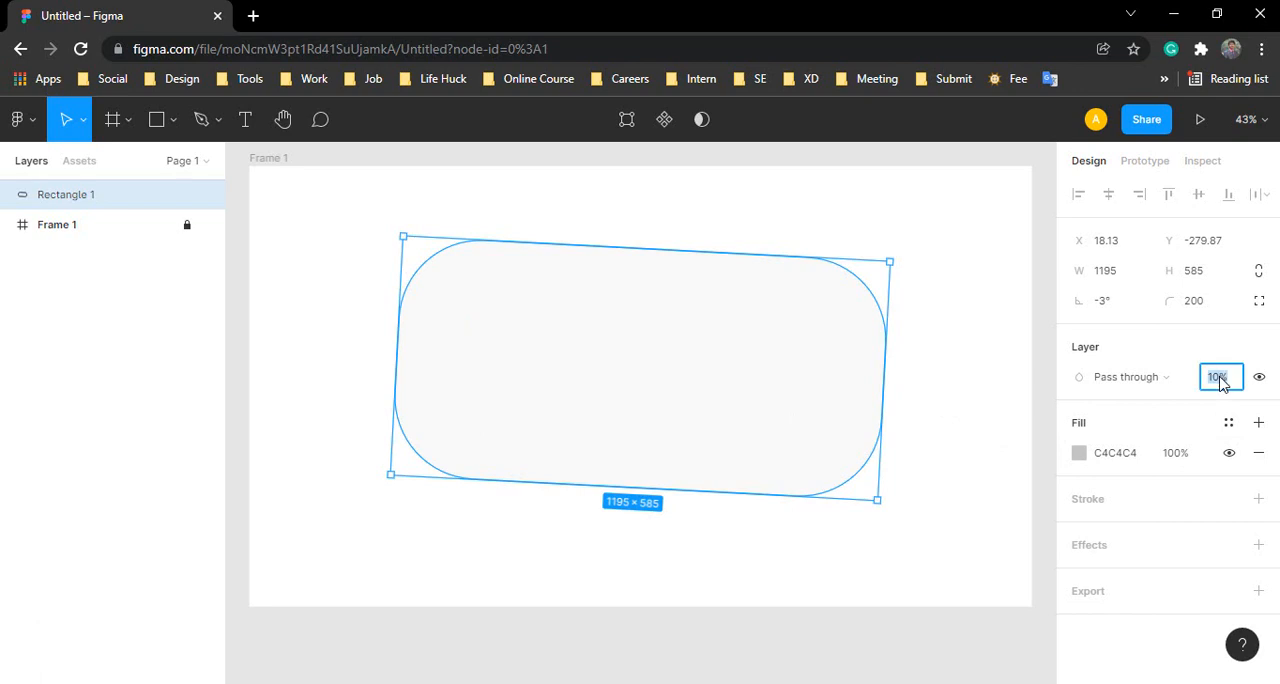
type("10")
key("Return")
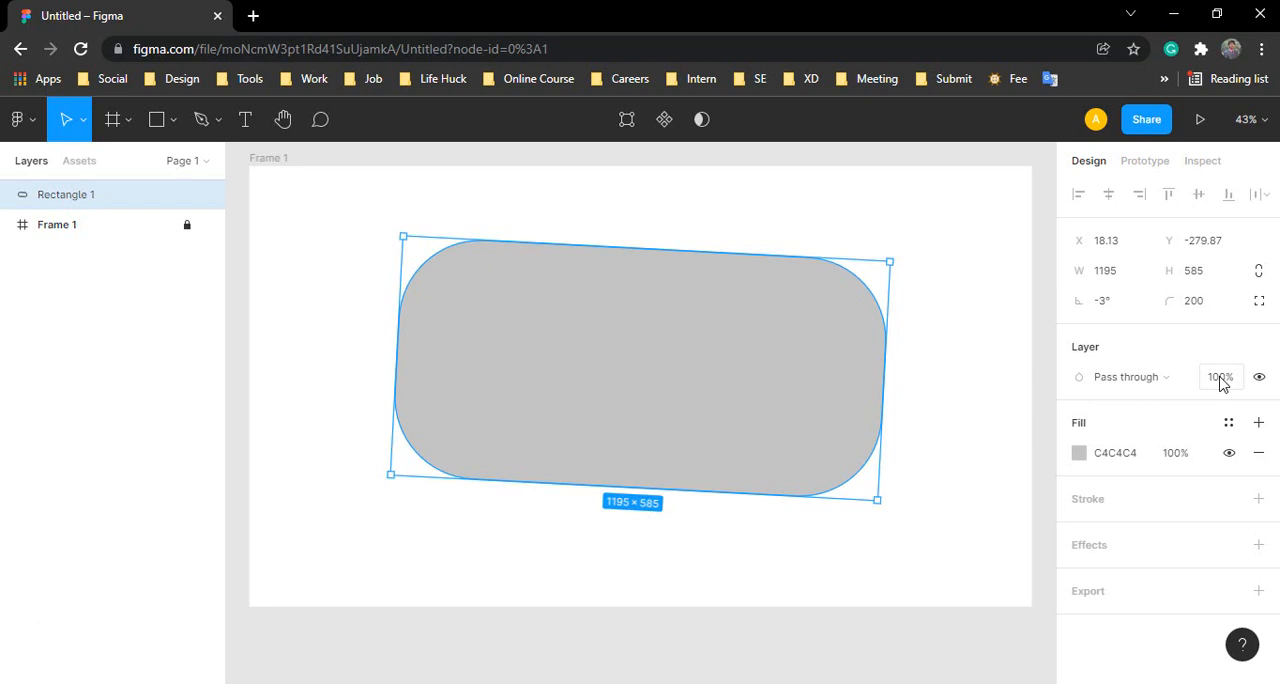
Step: Change Rectangle 1's fill to red D02B2B, shift the hue to blue 392BD0, and keep the fill opacity at 100%
left_click(1079, 454)
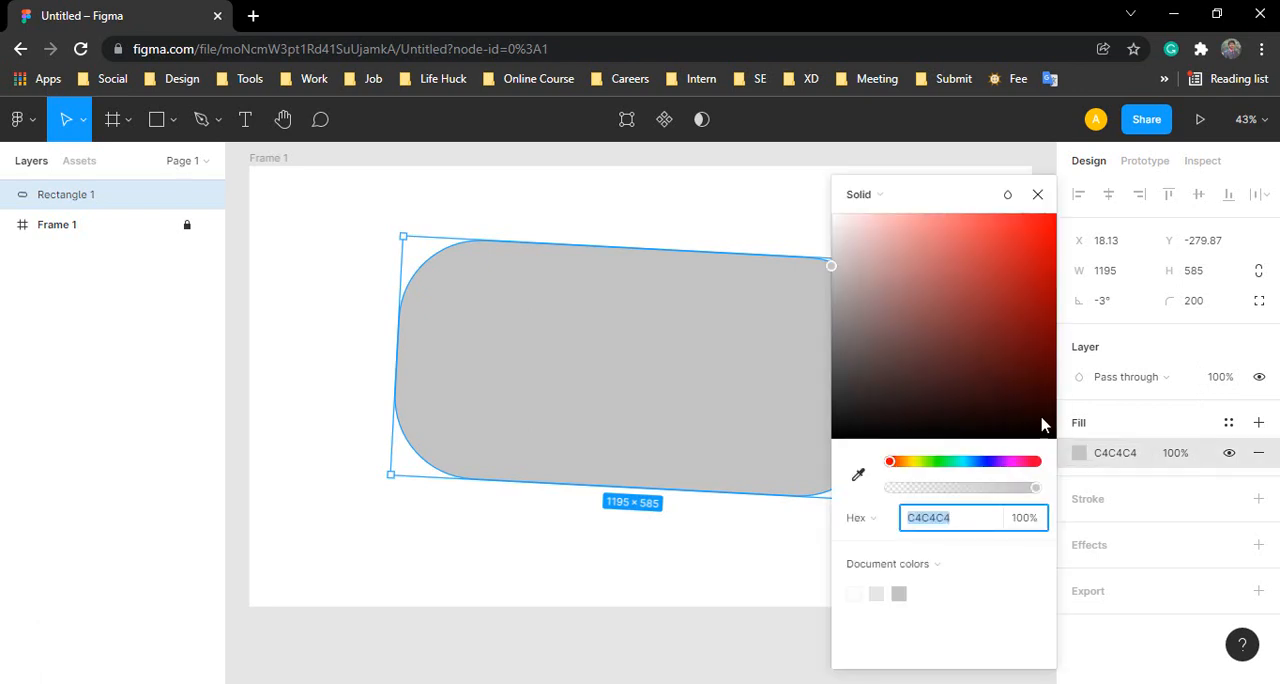
left_click_drag(963, 366, 1009, 254)
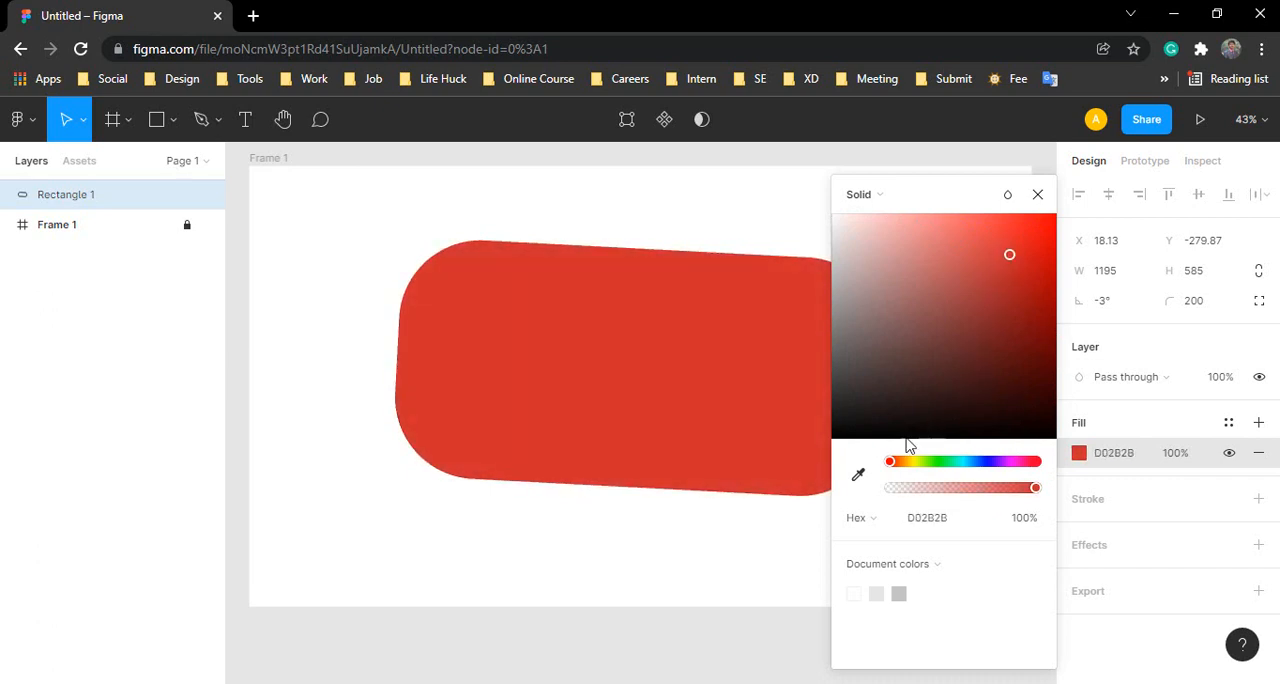
left_click_drag(895, 470, 992, 473)
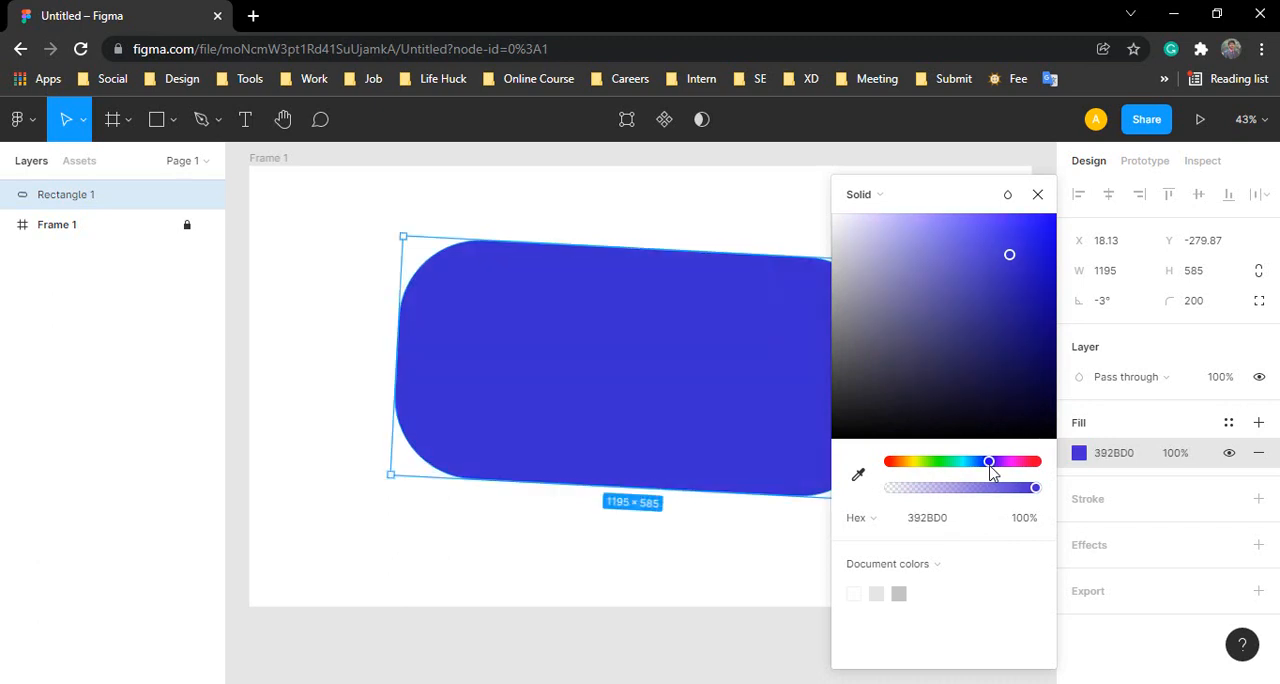
mouse_move(1034, 488)
left_mouse_down()
mouse_move(893, 496)
mouse_move(1040, 505)
left_mouse_up()
Step: Apply the document colors FFFFFF, E5E5E5 and C4C4C4 in turn to Rectangle 1's fill
left_click(858, 596)
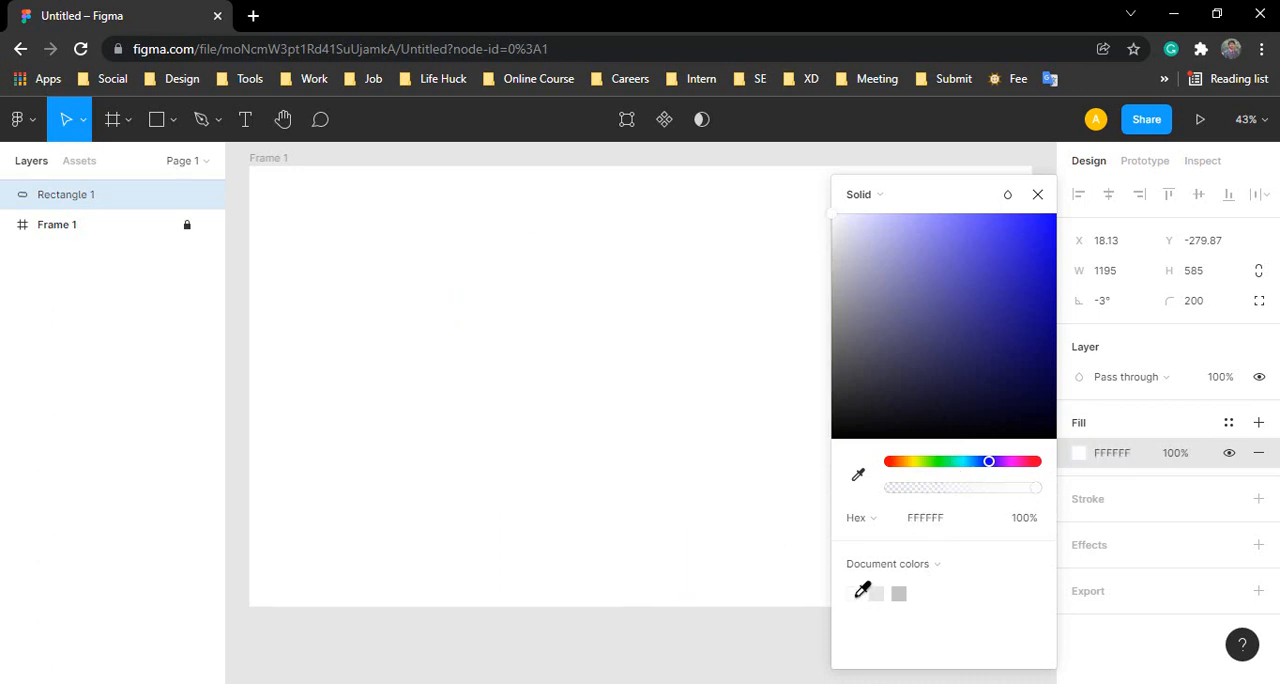
left_click(876, 594)
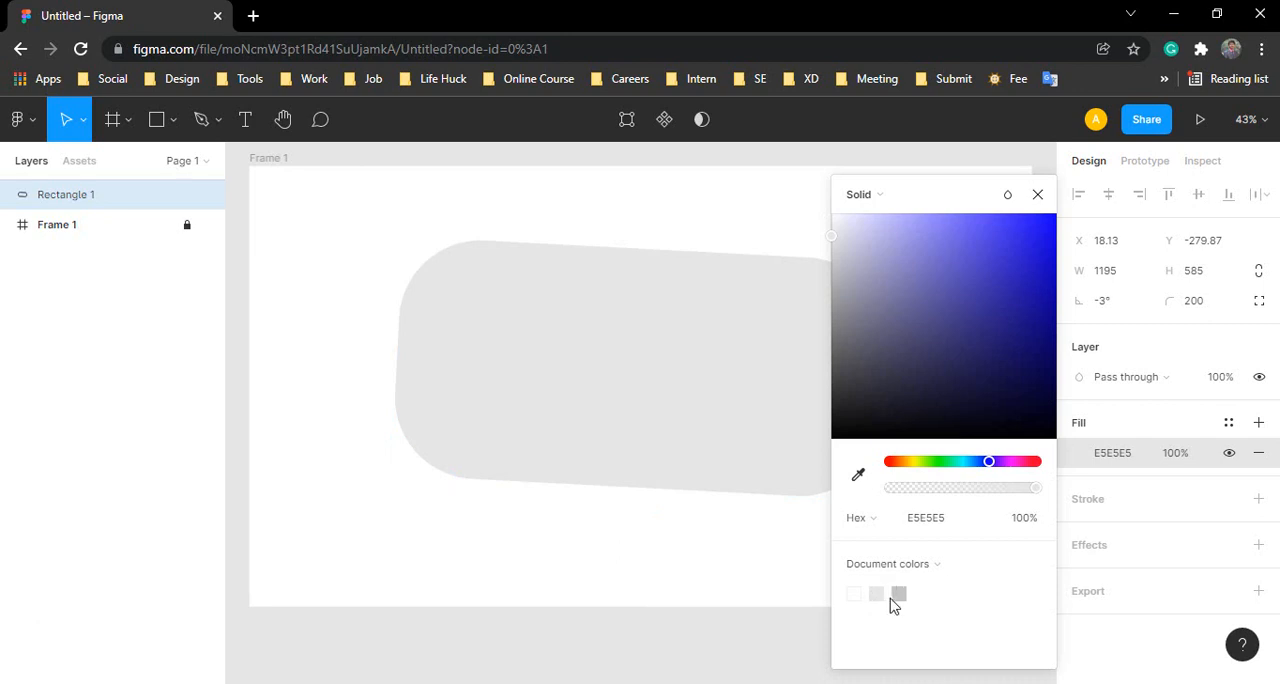
left_click(899, 593)
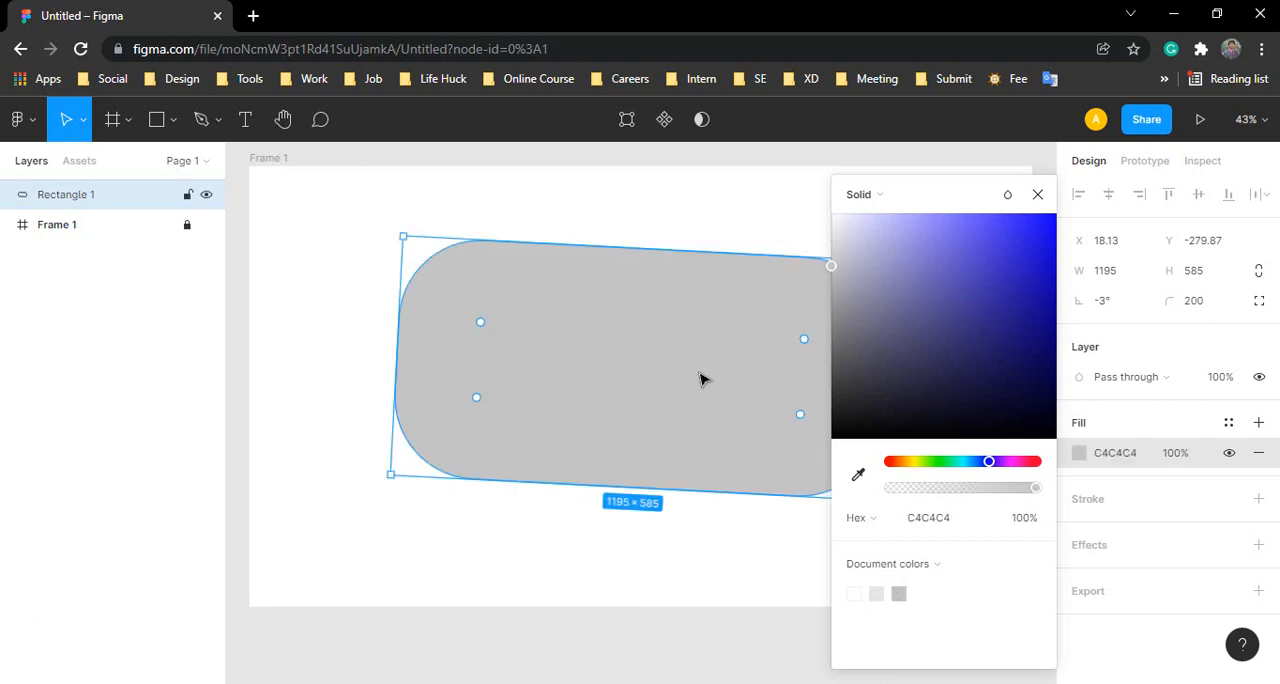
Step: Show the fill color's values in the RGB, HSL and HSB formats, then return to Hex
left_click(880, 520)
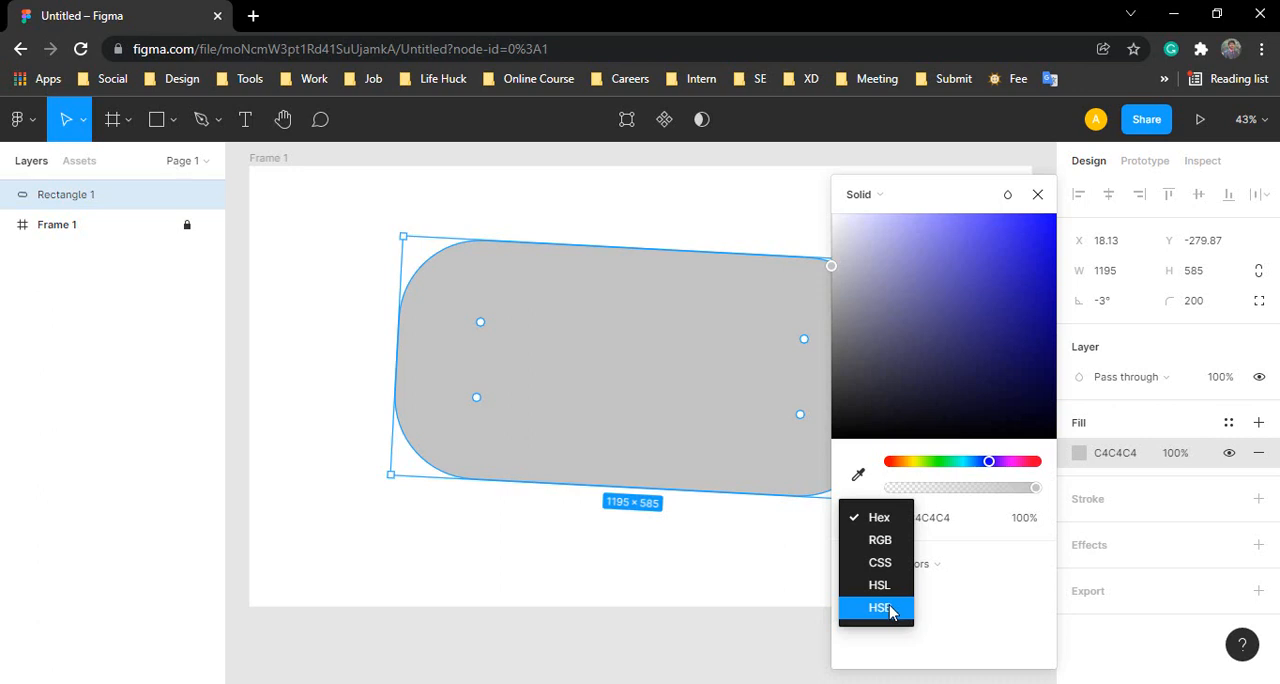
left_click(883, 545)
left_click(873, 520)
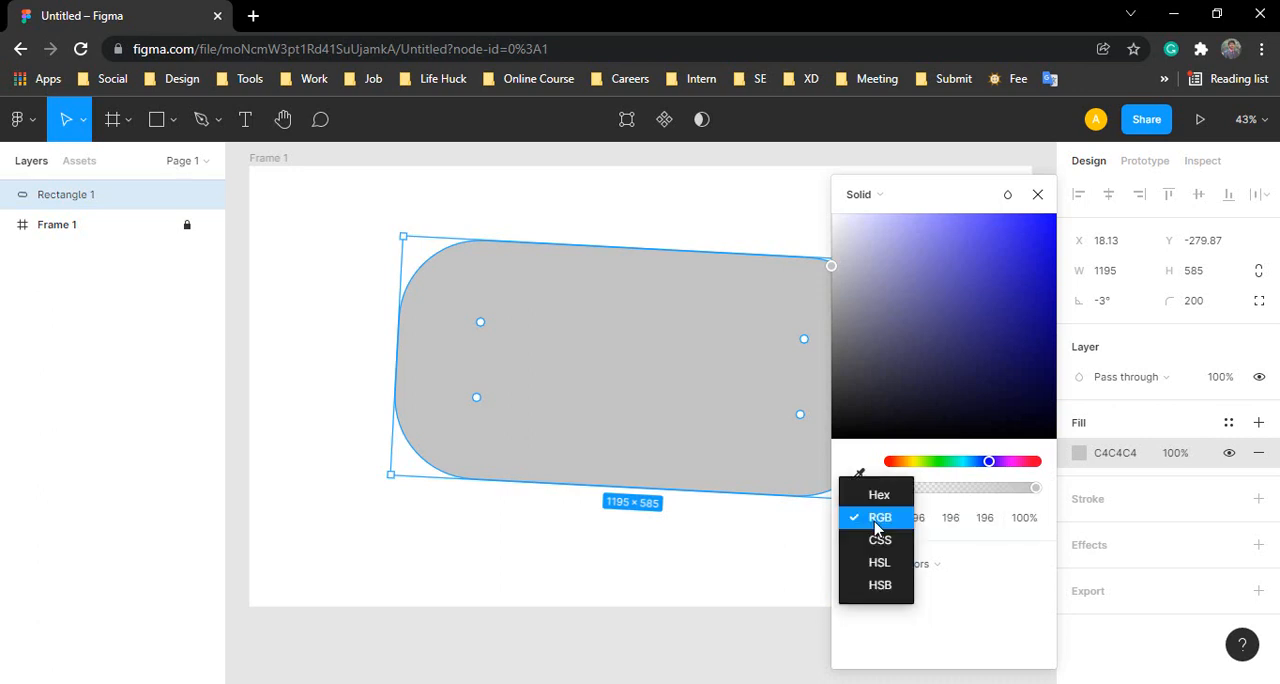
left_click(886, 568)
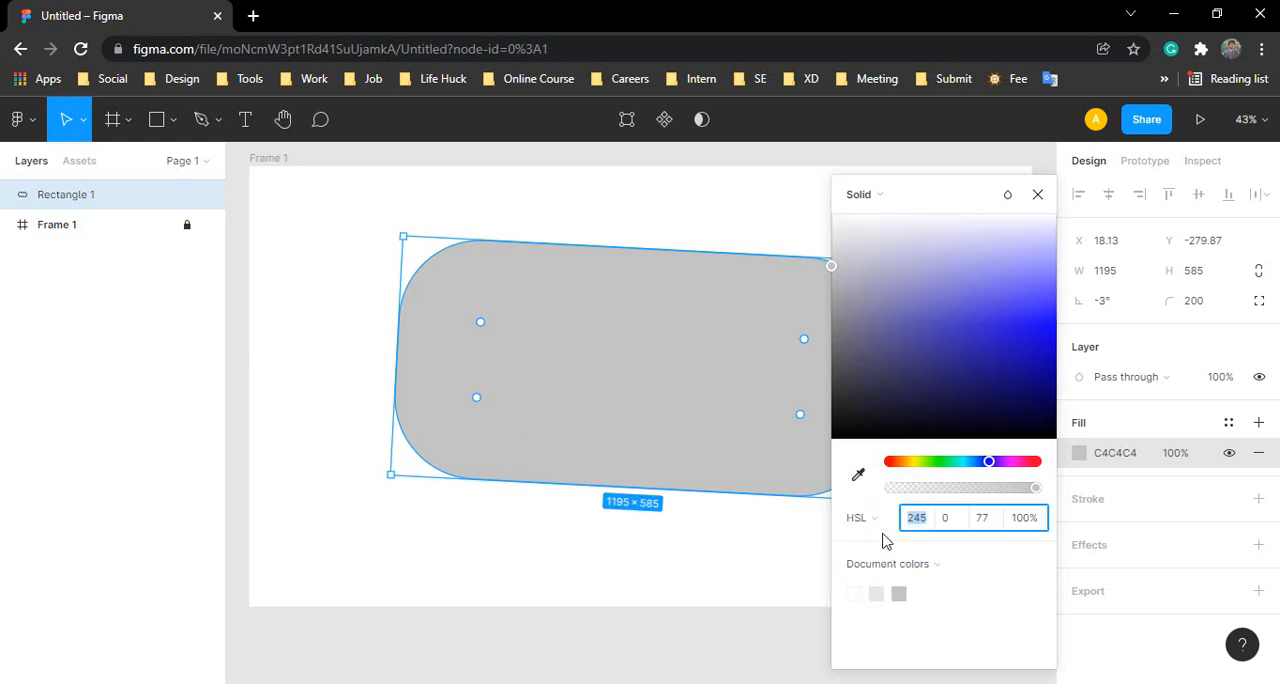
left_click(880, 530)
left_click(882, 541)
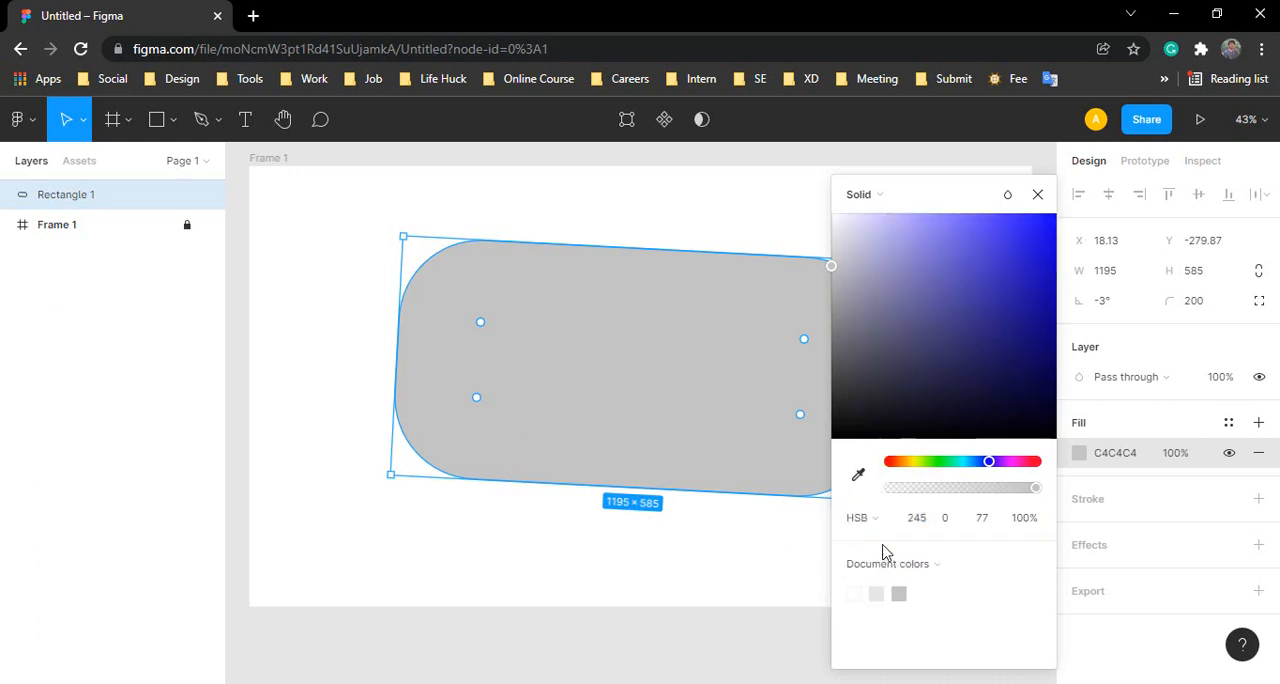
left_click(868, 522)
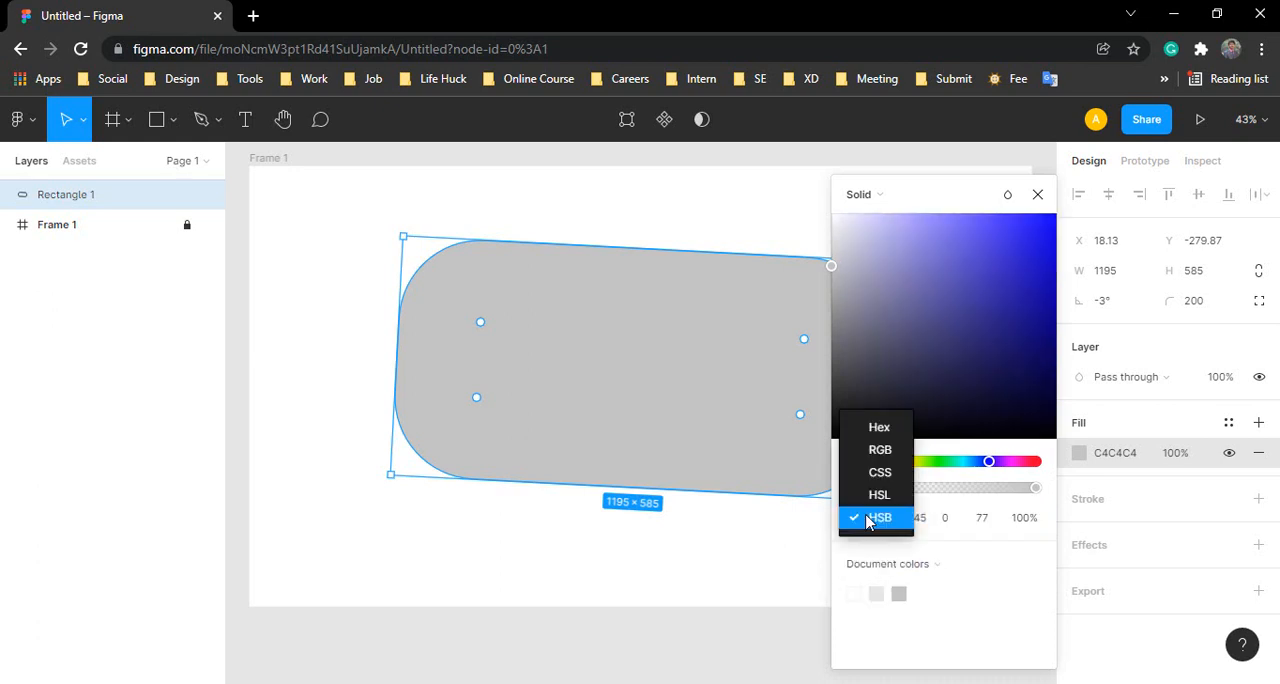
left_click(872, 427)
left_click(866, 518)
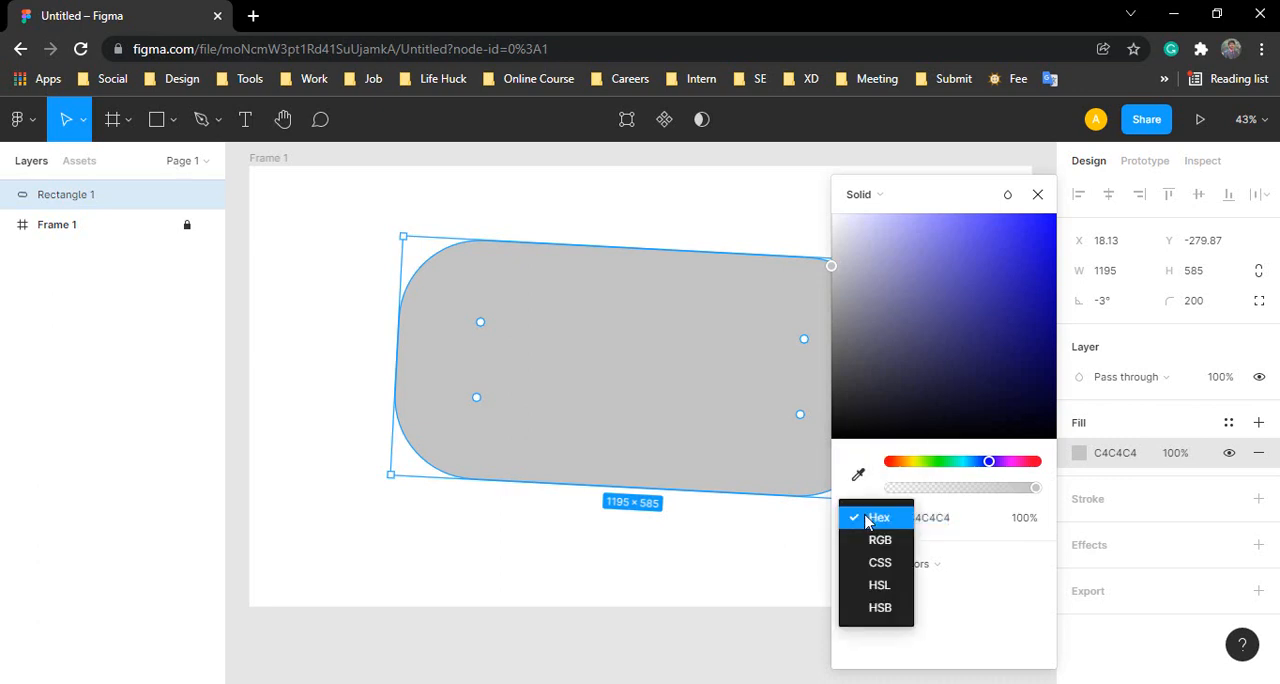
left_click(870, 524)
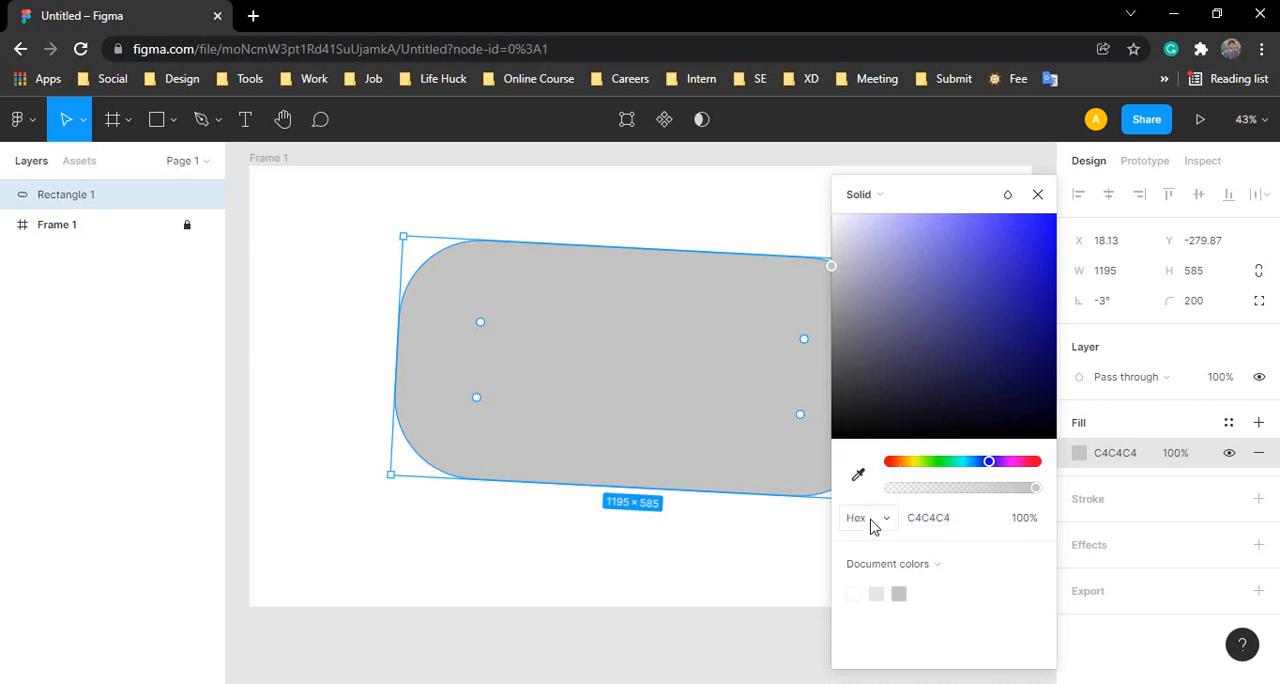
Step: Change Rectangle 1's fill to bright blue 2916FF and close the color picker
left_click_drag(985, 310, 1038, 222)
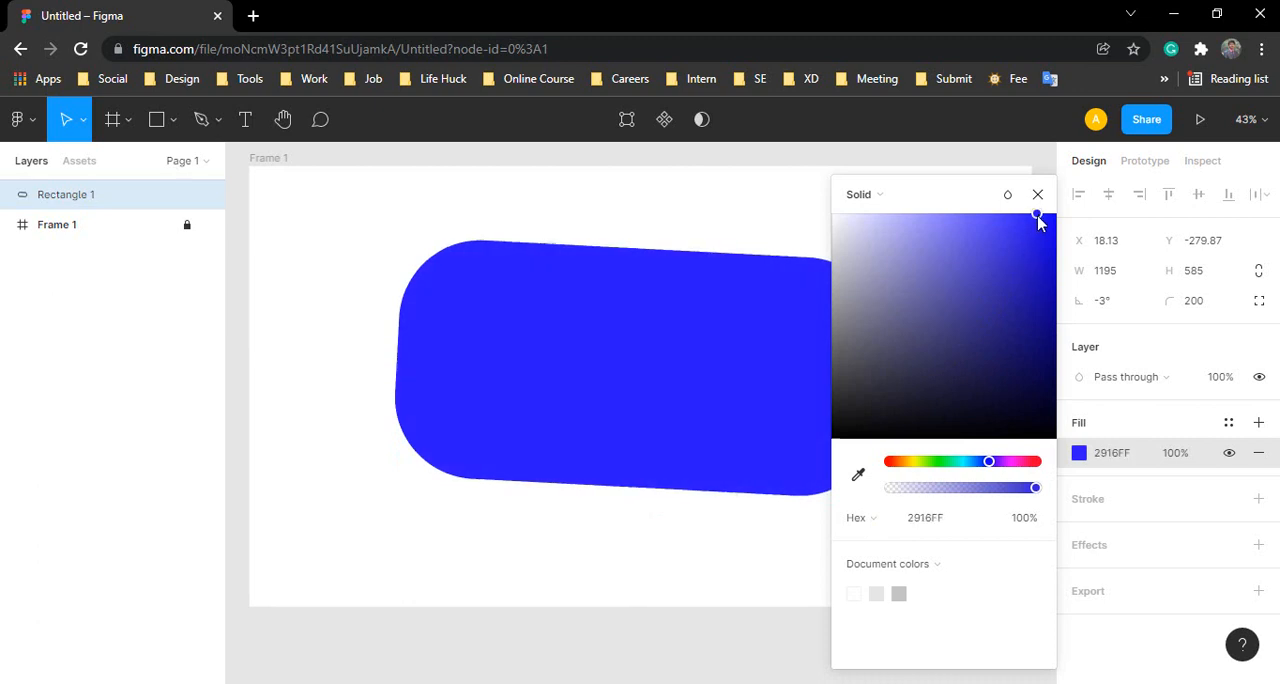
left_click(1037, 195)
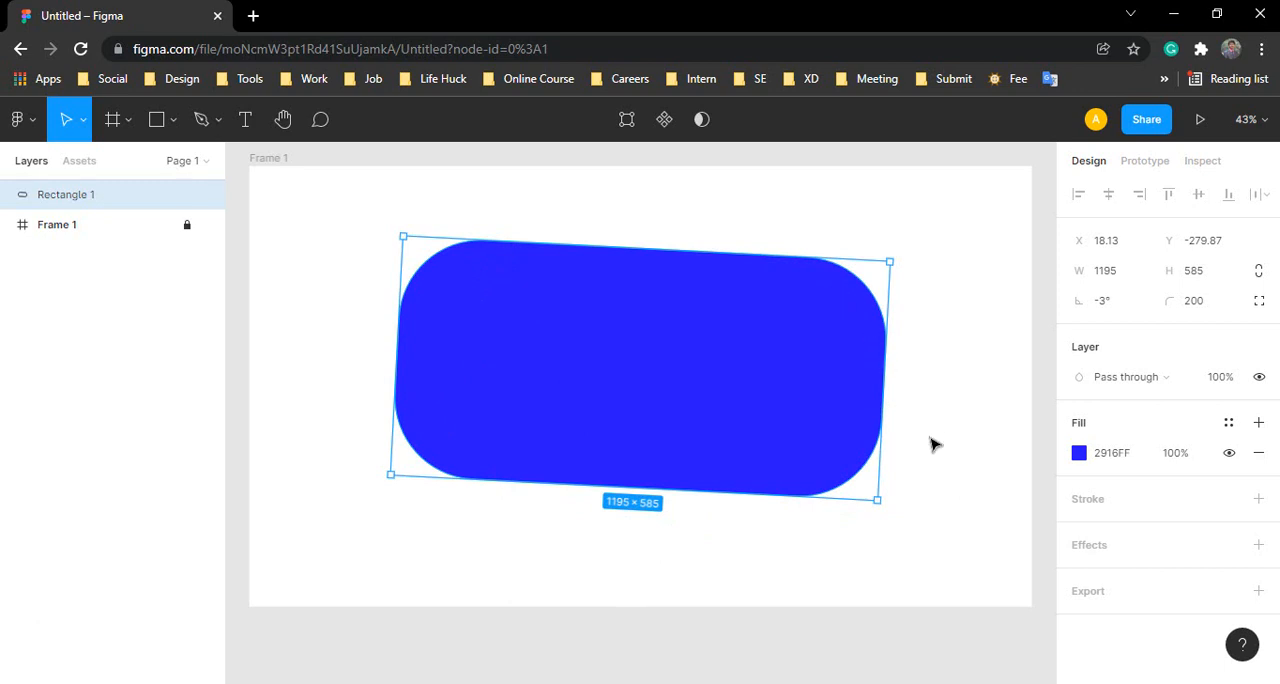
Step: Add a black inside stroke to Rectangle 1, set its width to 3, and increase it in steps to 35
left_click(1096, 503)
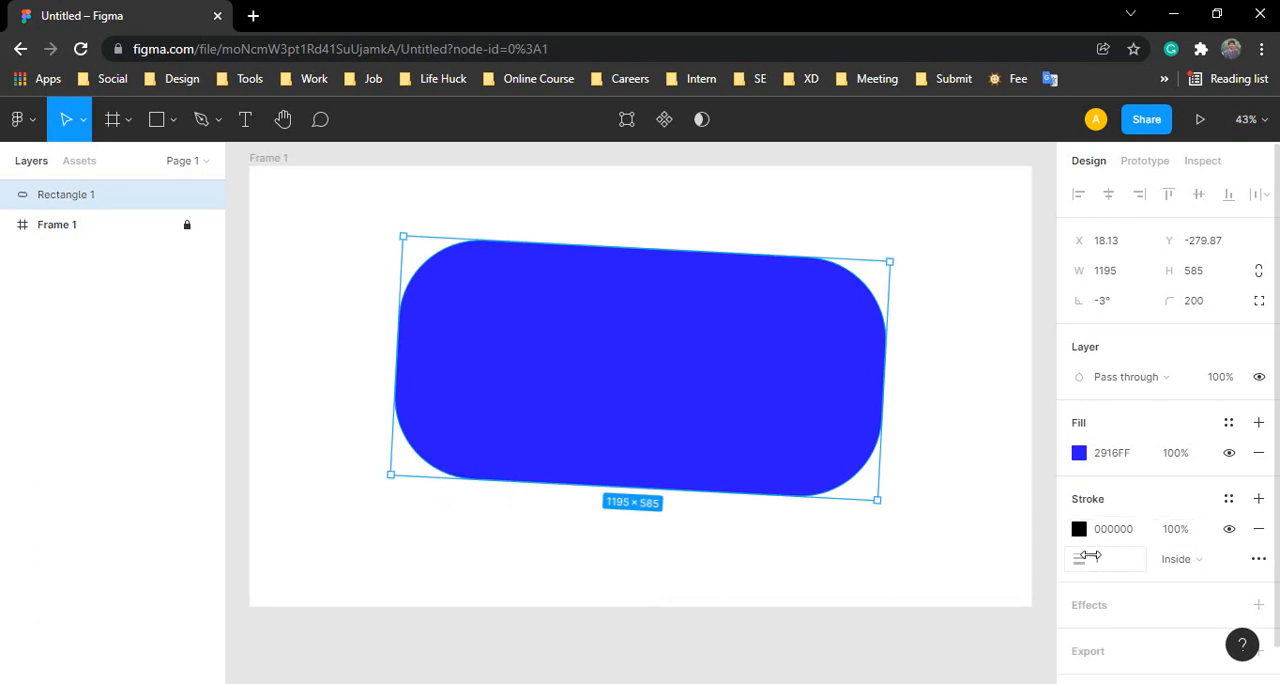
left_click(1105, 567)
type("3")
key("Return")
key("Up")
key("Up")
key("Up")
key("Up")
key("Up")
key("Up")
key("Up")
key("Up")
key("Up")
key("Up")
key("Up")
key("Up")
key("Up")
key("Up")
key("Up")
key("Up")
key("Up")
key("Up")
key("Up")
key("Up")
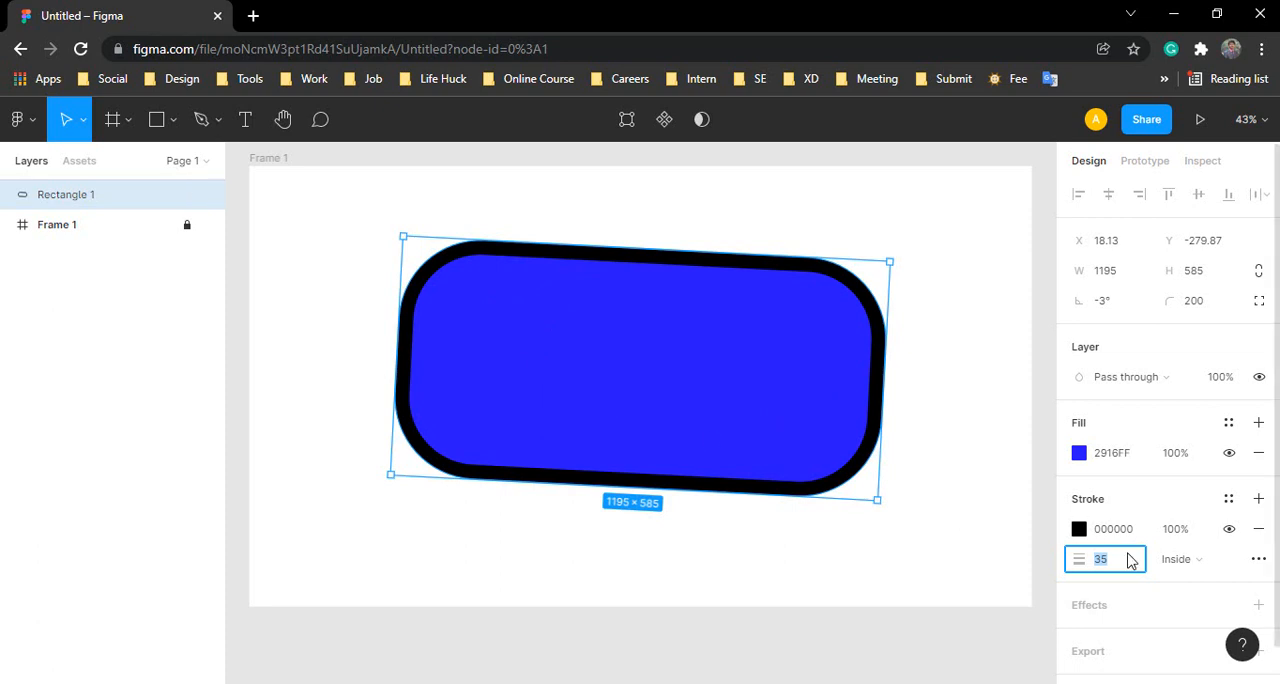
Step: Reduce the width of Rectangle 1's stroke in steps to 30
key("Down")
key("Down")
key("Down")
key("Down")
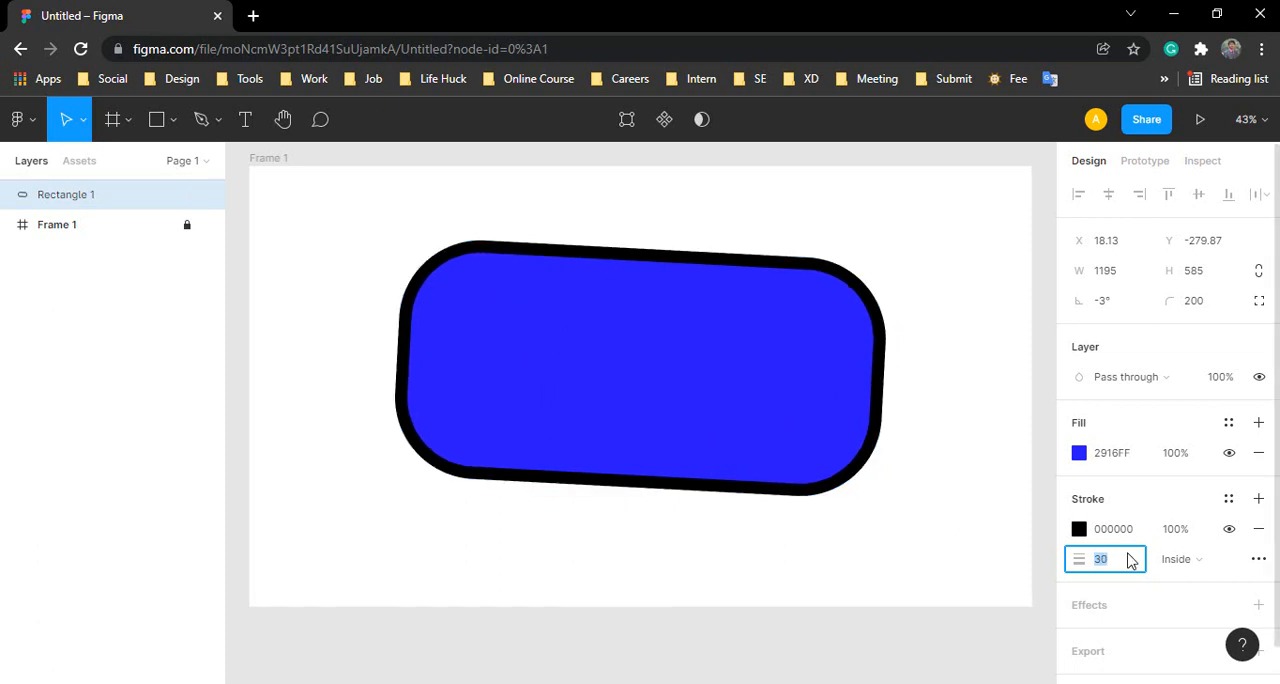
Step: Lower Rectangle 1's stroke width to 0, raise it in steps to 18, and finish at 10
key("Down")
key("Down")
key("Down")
key("Down")
key("Down")
key("Down")
key("Down")
key("Down")
key("Down")
key("Down")
key("Down")
key("Down")
key("Down")
key("Down")
key("Down")
key("Down")
key("Down")
key("Down")
key("Down")
key("Down")
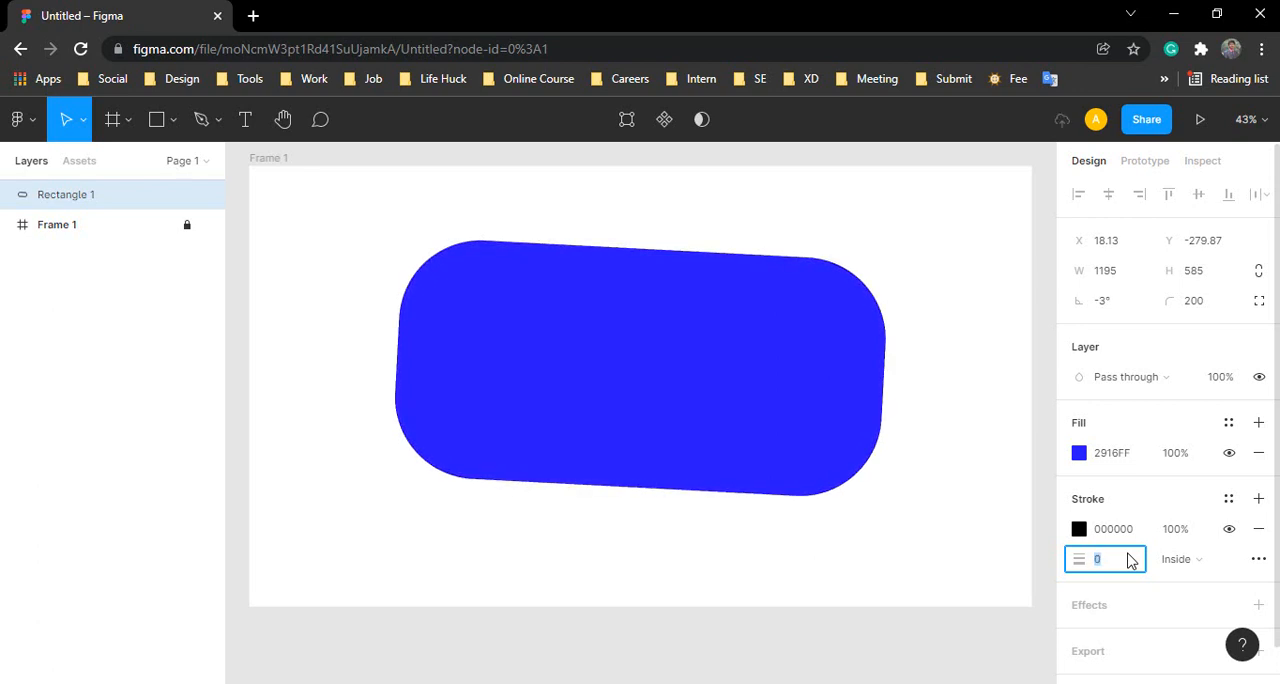
key("Up")
key("Up")
key("Up")
key("Up")
key("Up")
key("Up")
key("Up")
key("Up")
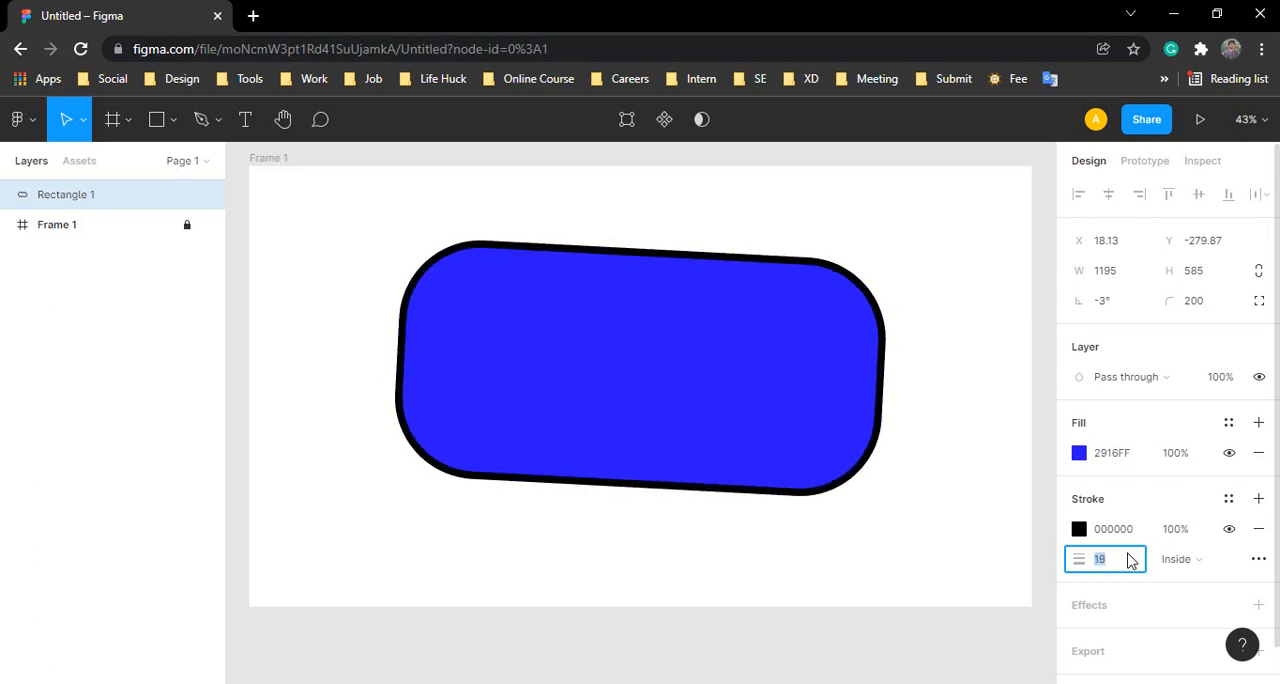
left_click(1130, 560)
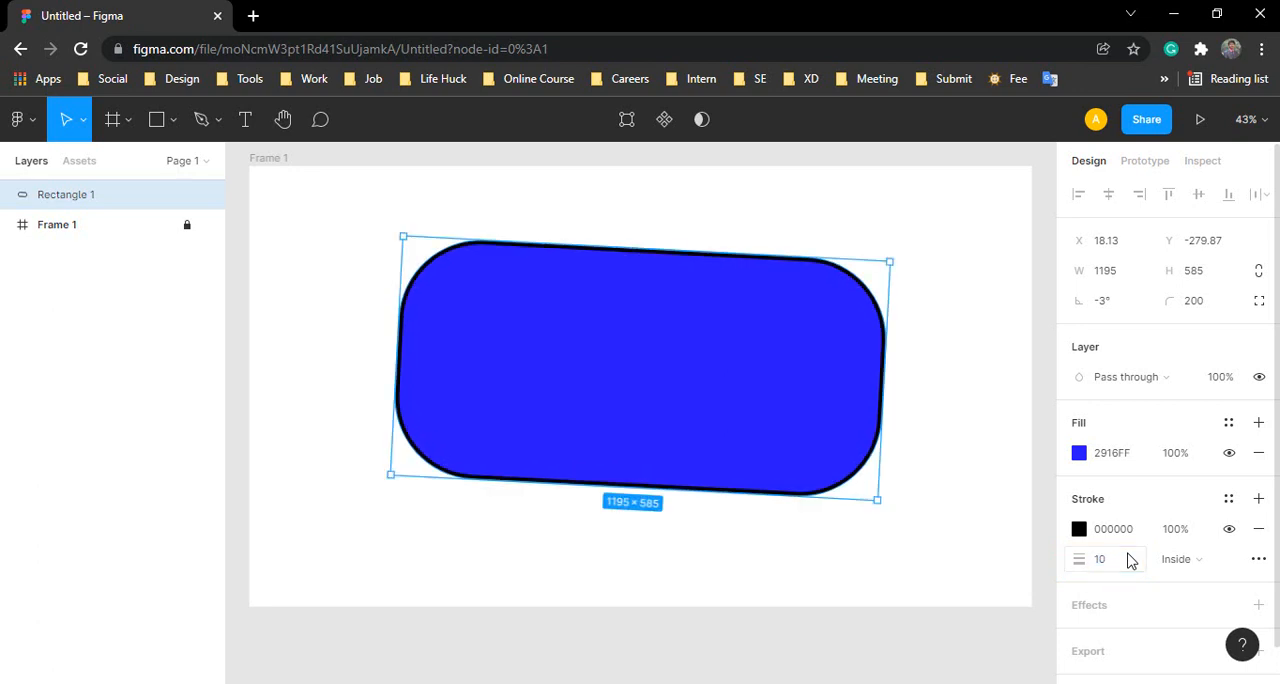
Step: Change the color of Rectangle 1's stroke to red FF0000 and close the color picker
left_click(1102, 535)
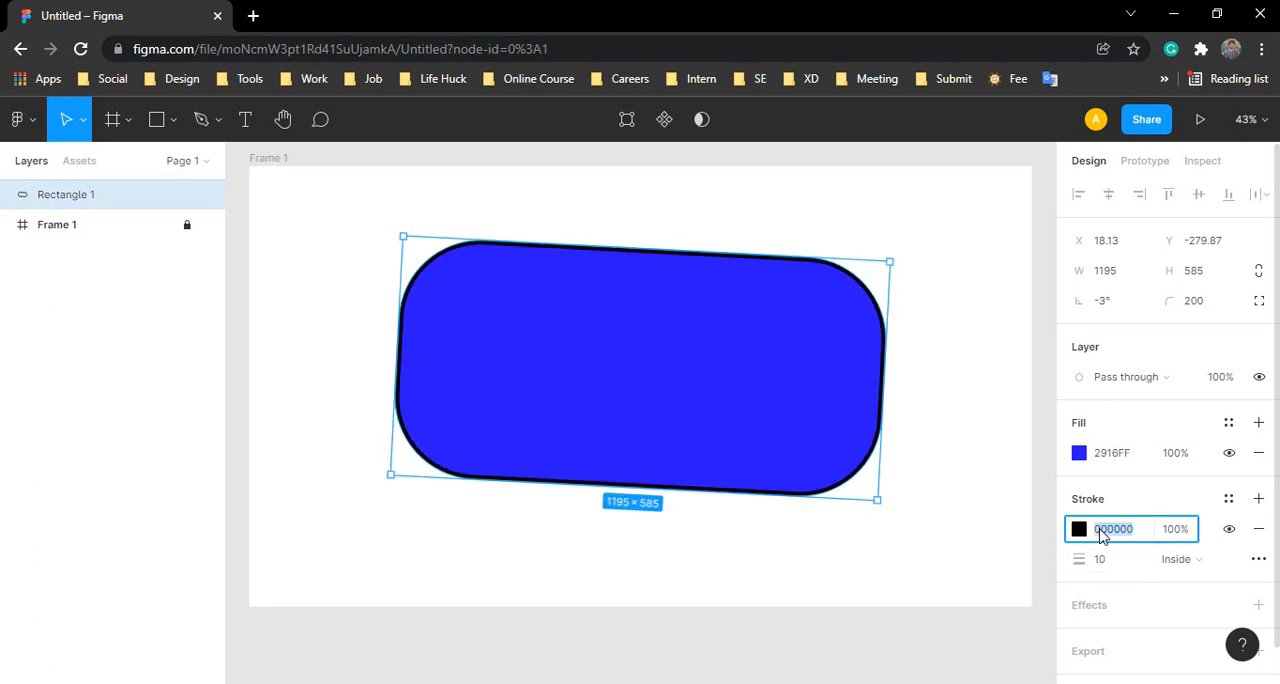
left_click(1079, 529)
mouse_move(983, 346)
left_mouse_down()
mouse_move(1023, 246)
mouse_move(1063, 219)
left_mouse_up()
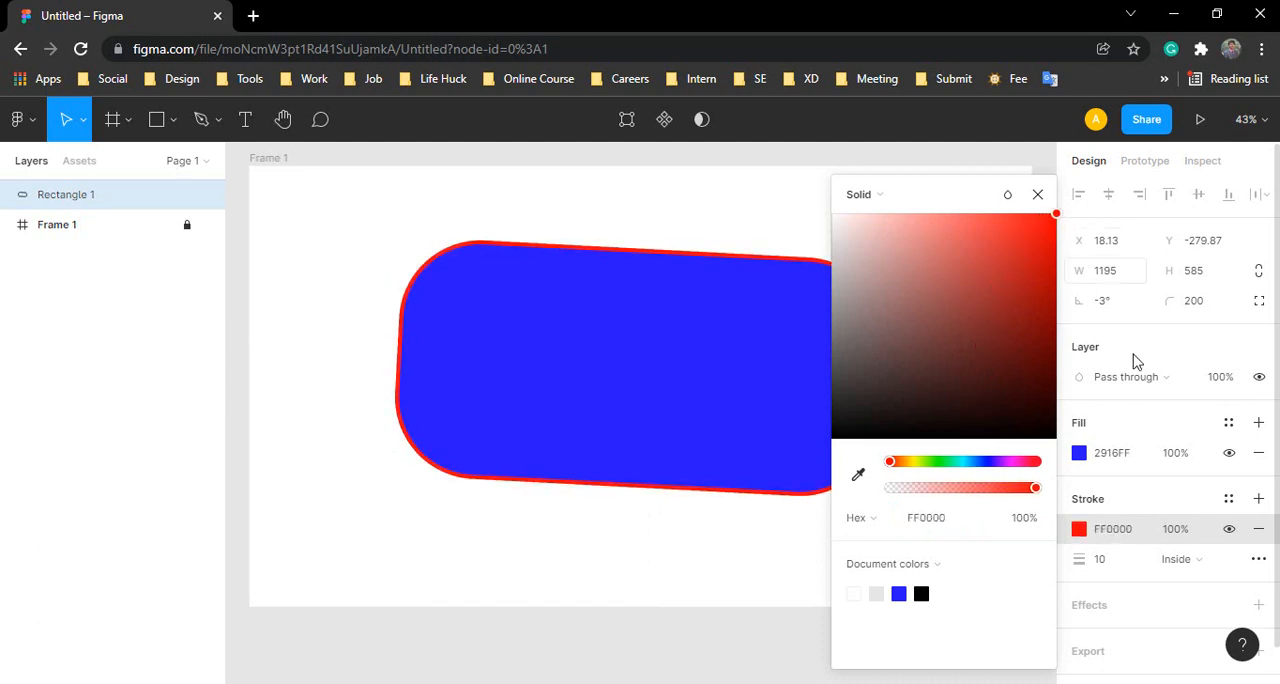
left_click(1150, 497)
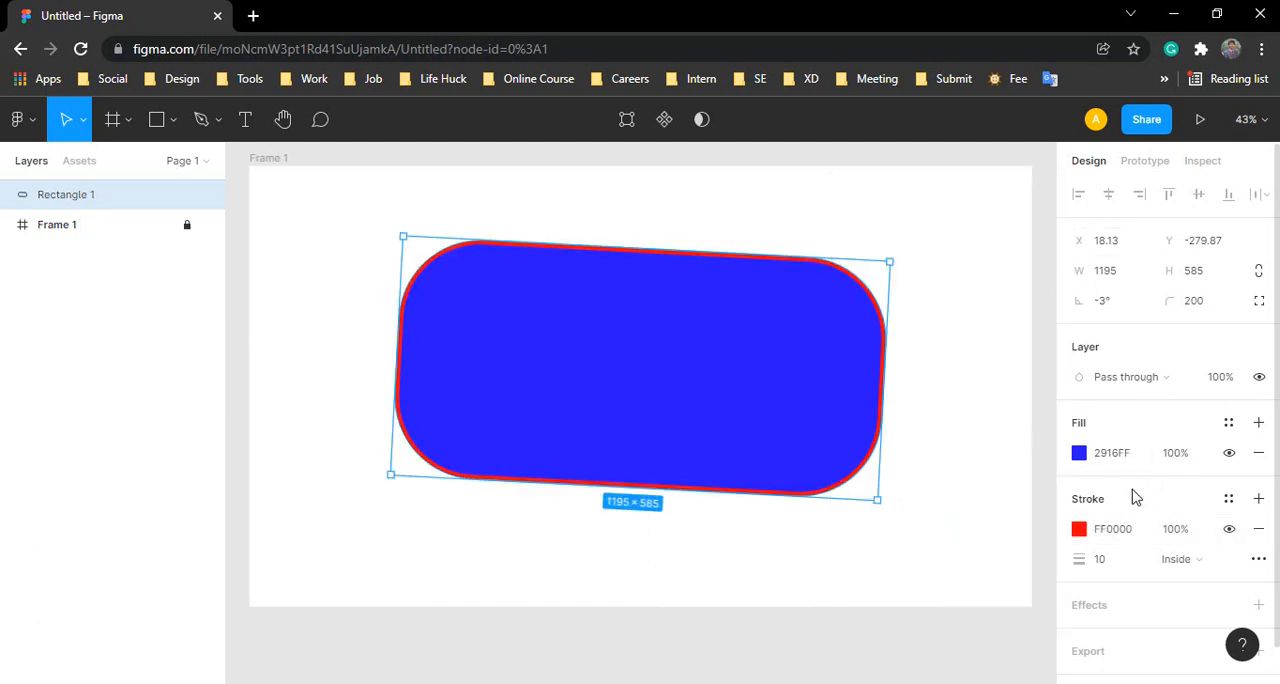
Step: Set the width of Rectangle 1's red stroke to 0, close the color picker, and keep the rectangle selected
left_click(1080, 530)
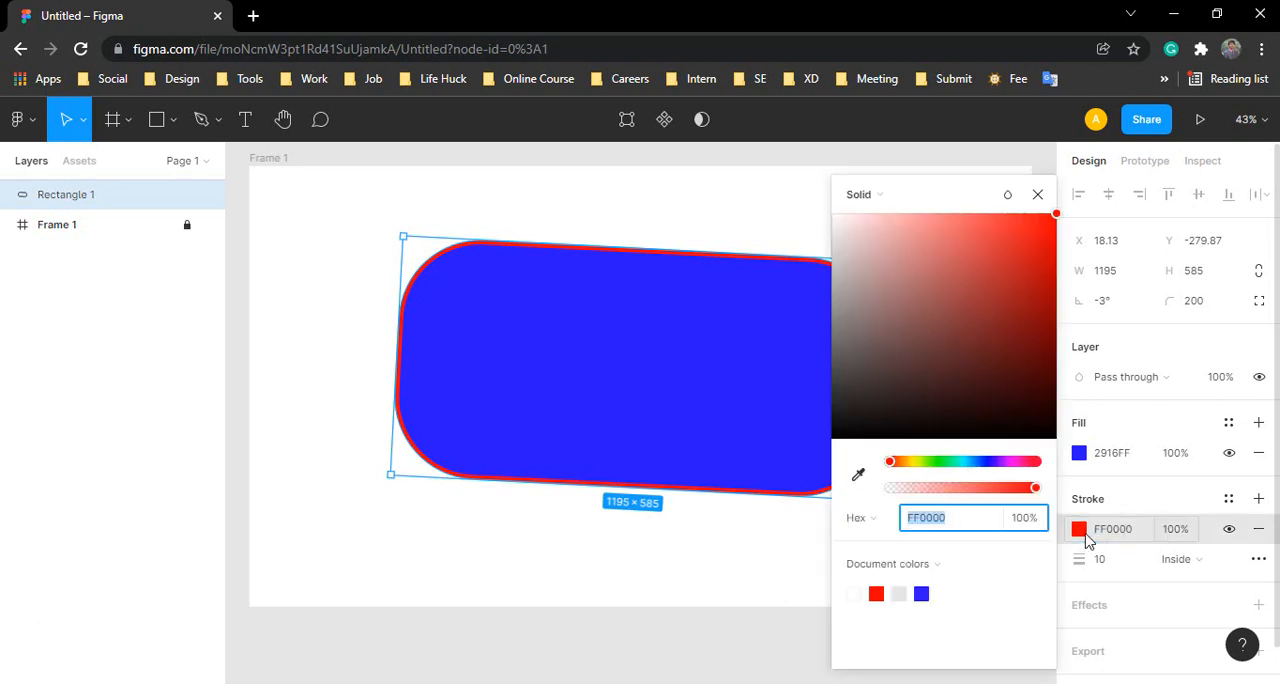
left_click(1103, 565)
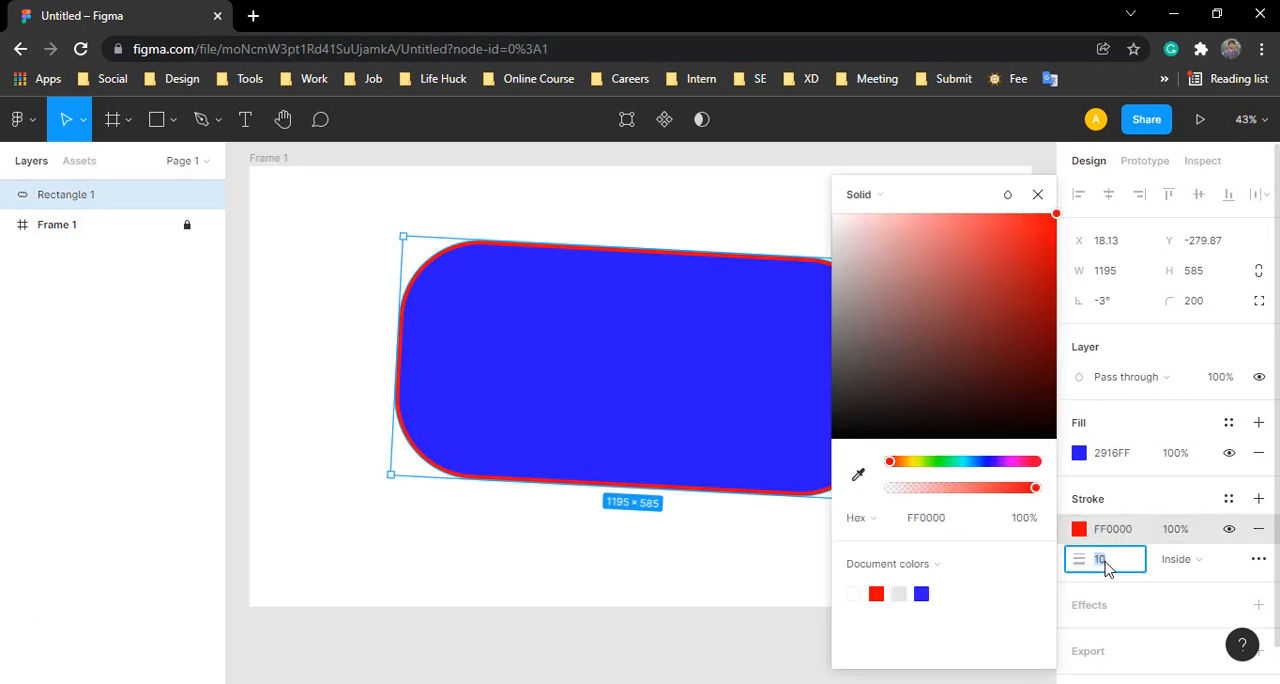
type("0")
key("Return")
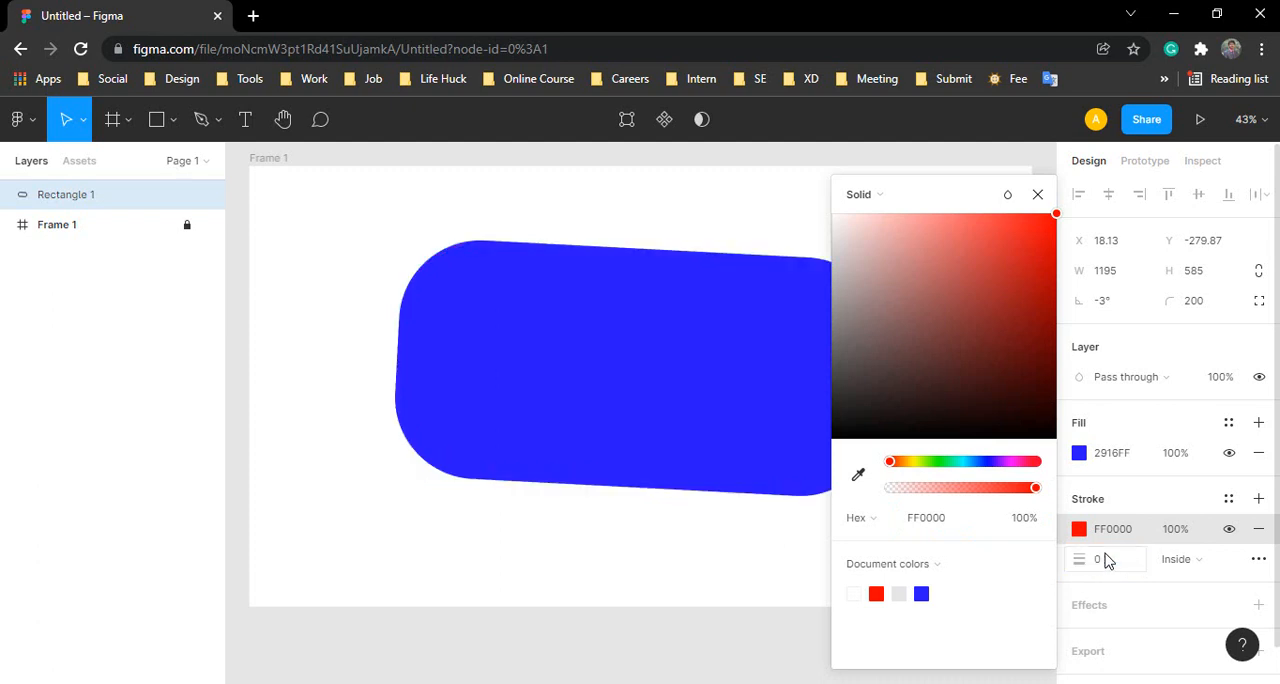
left_click(709, 569)
left_click(800, 410)
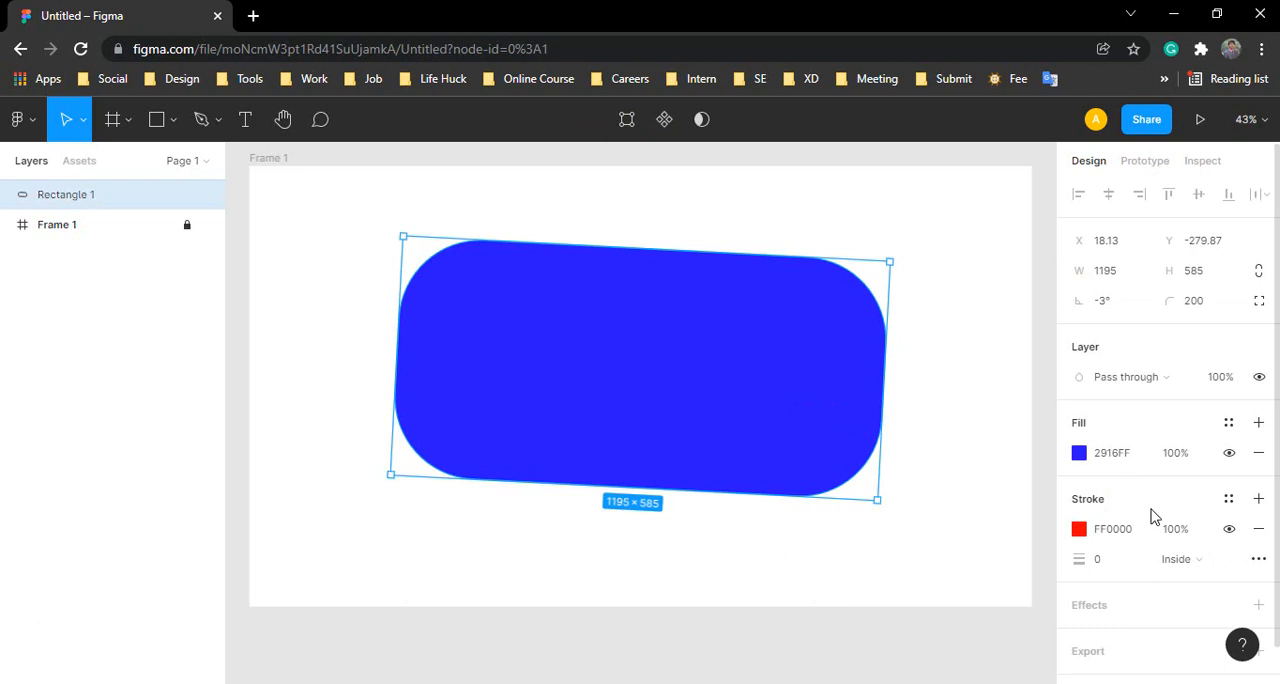
Step: Add an effect to Rectangle 1, try Inner shadow and Layer blur as its type, and finish with Drop shadow
scroll(1150, 516, "down", 2)
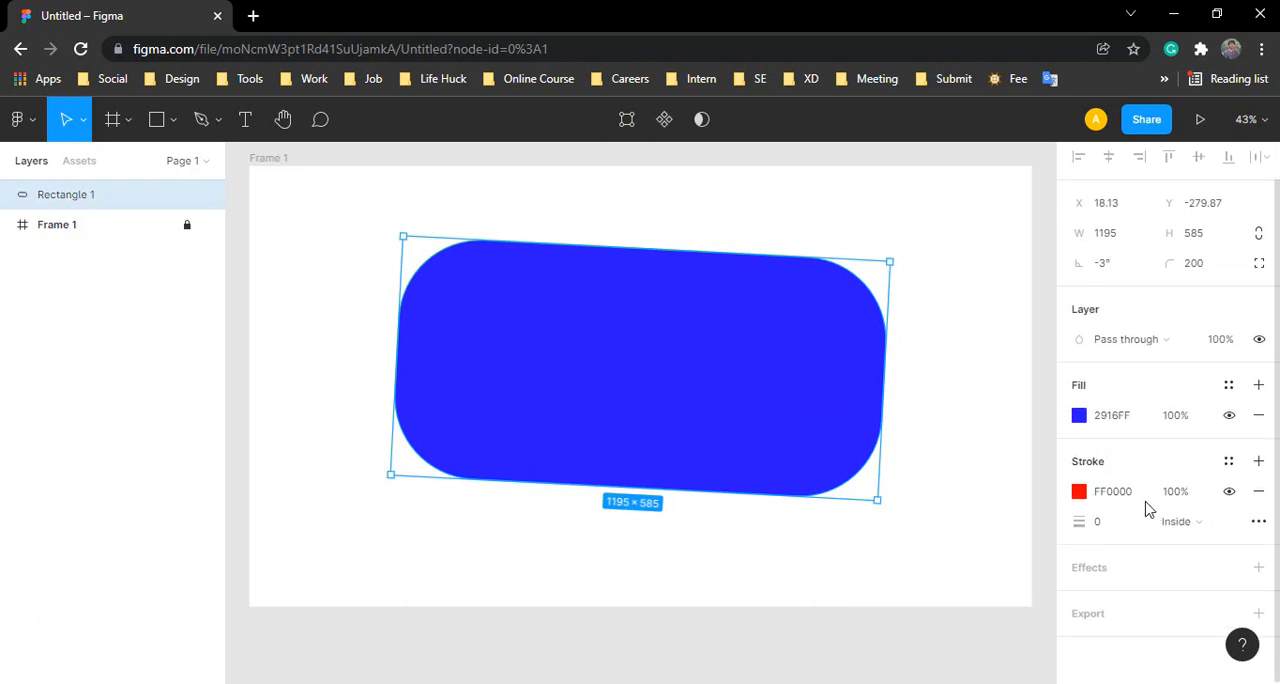
left_click(1095, 576)
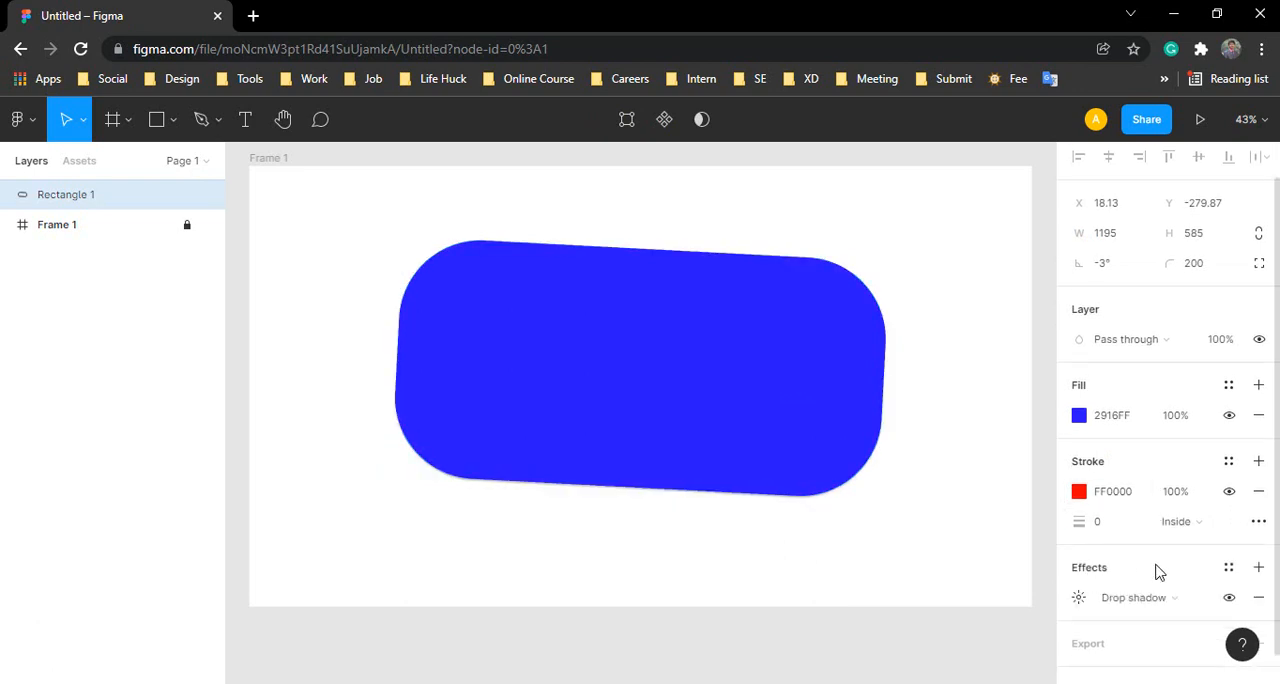
left_click(1133, 600)
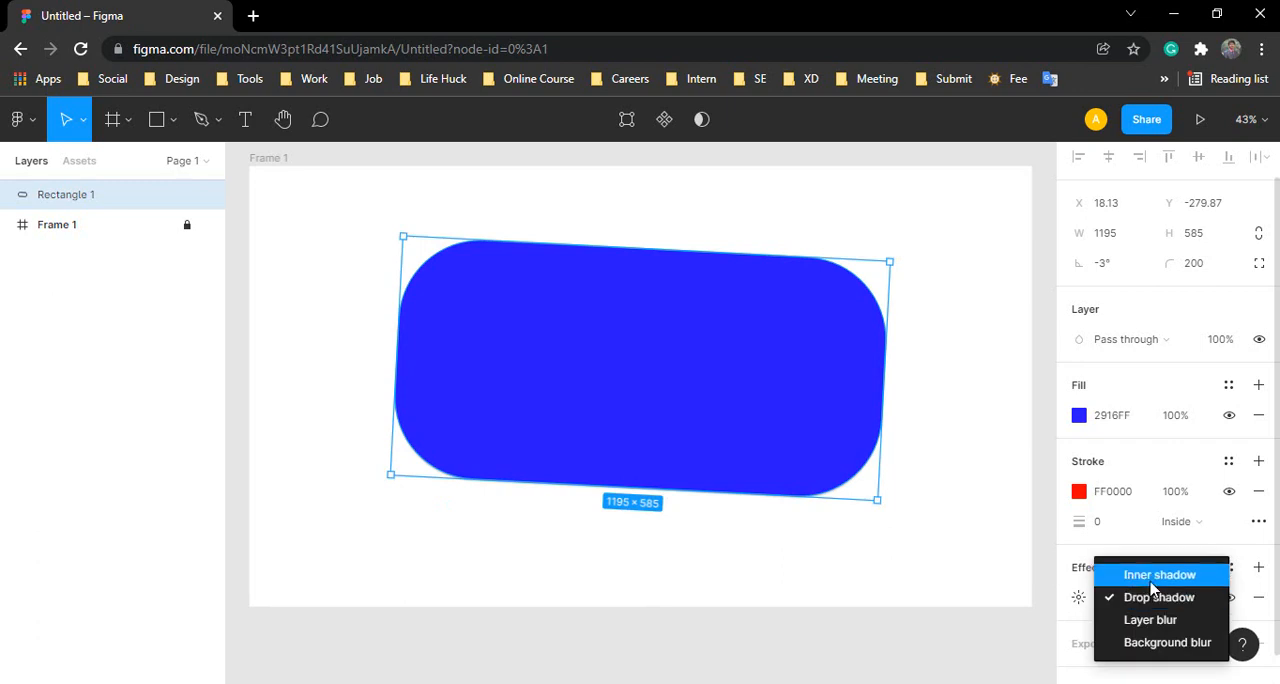
left_click(1151, 580)
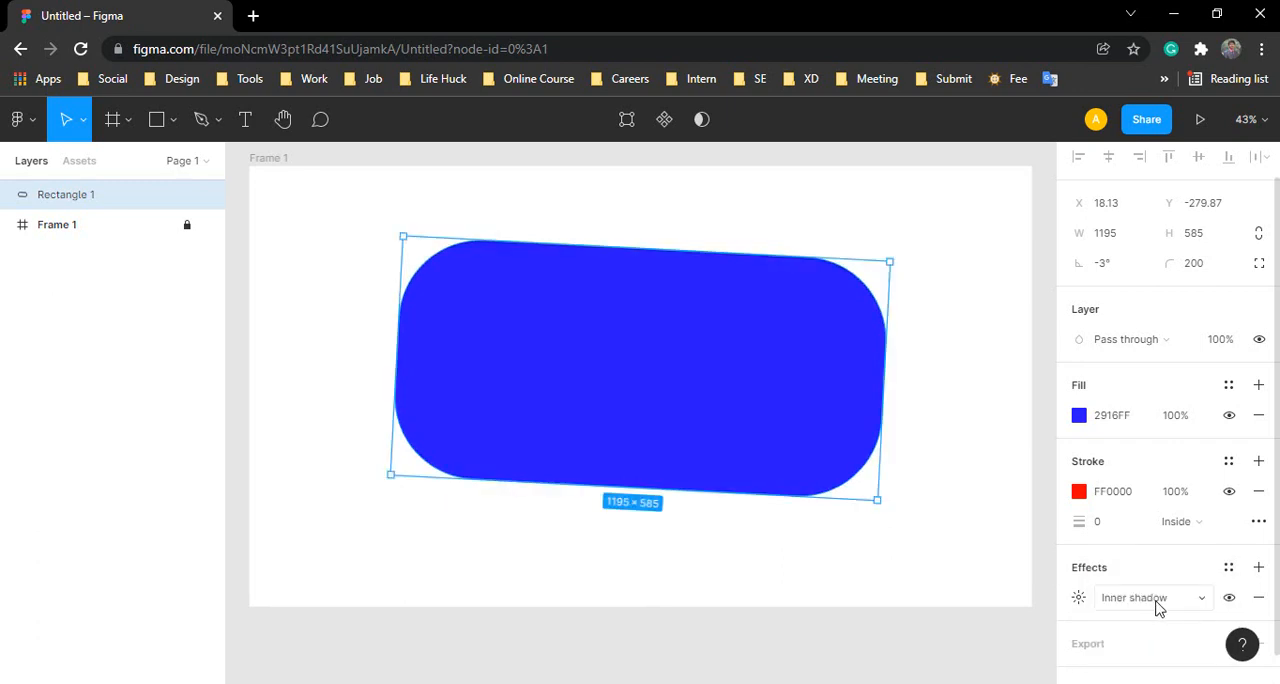
left_click(1157, 600)
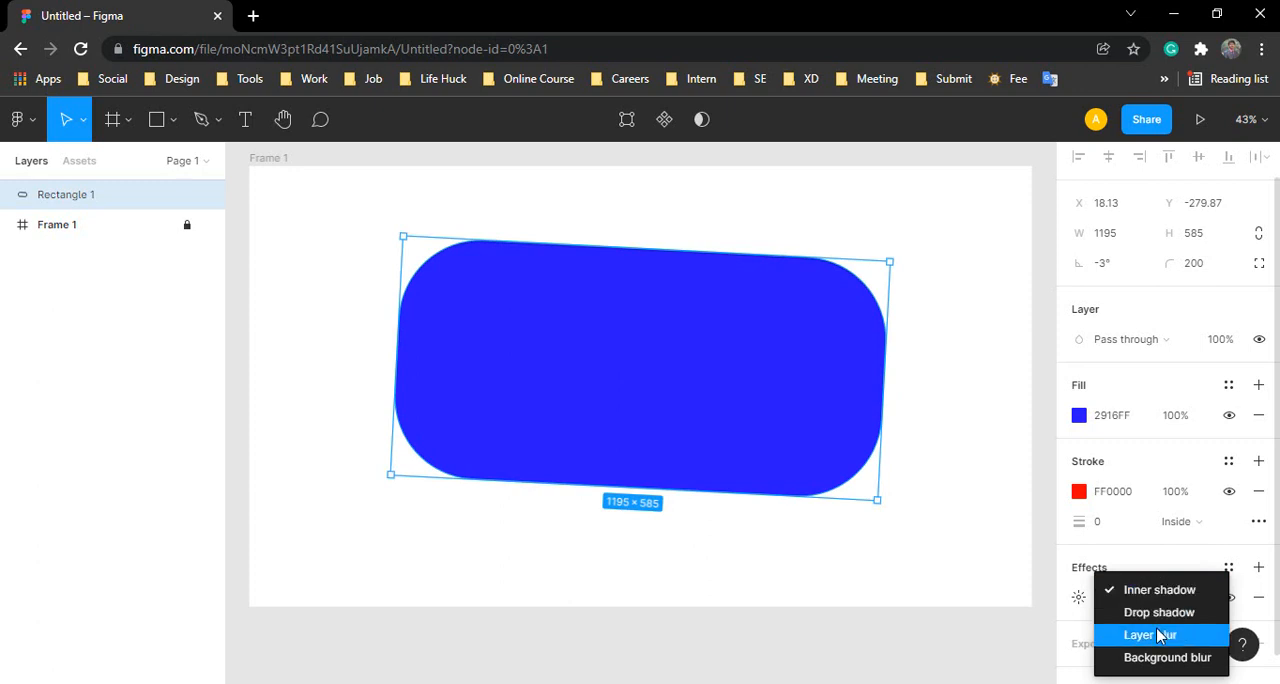
left_click(1150, 634)
left_click(1143, 597)
left_click(1150, 576)
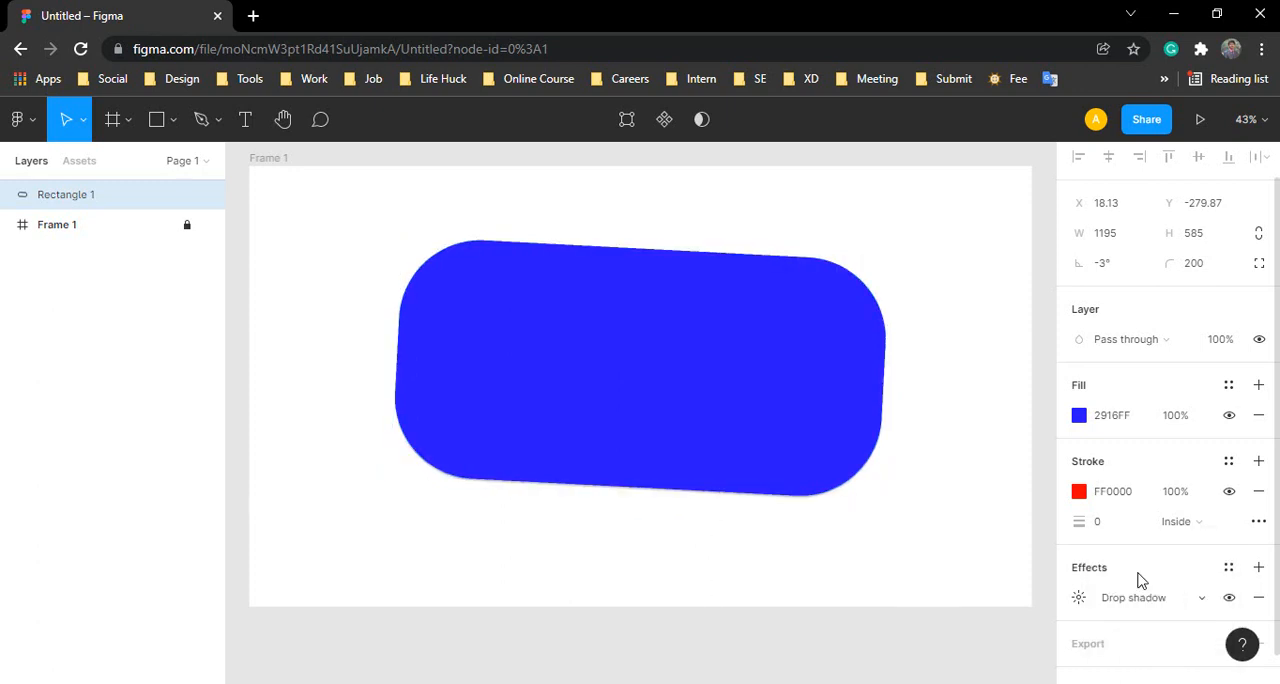
Step: Add a 1x PNG export setting to Rectangle 1 and review its export options
scroll(1150, 592, "down", 1)
left_click(1130, 610)
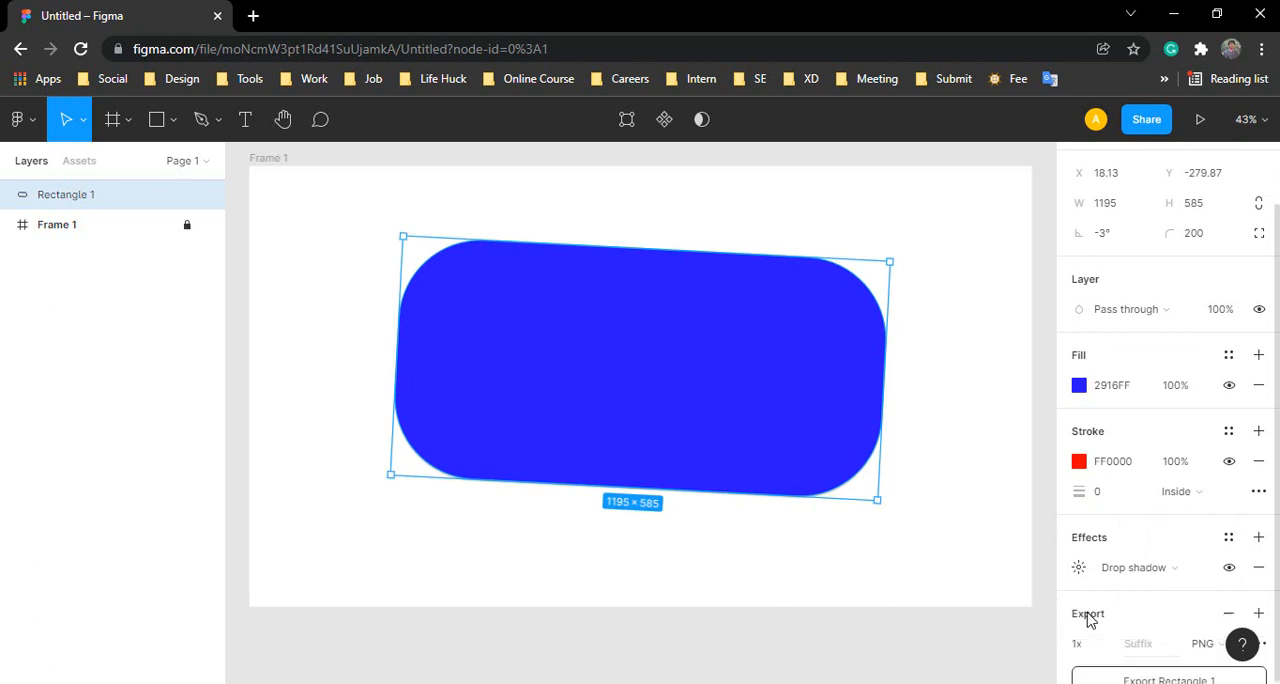
scroll(1148, 606, "down", 1)
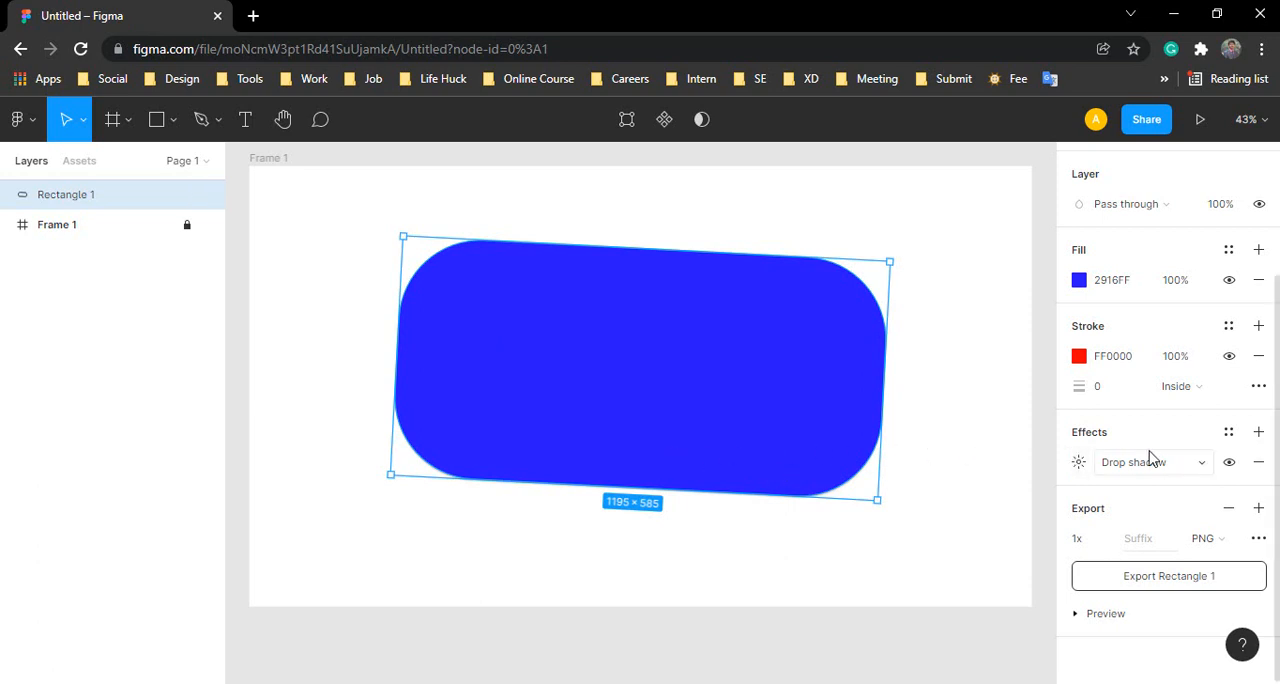
scroll(1150, 458, "up", 3)
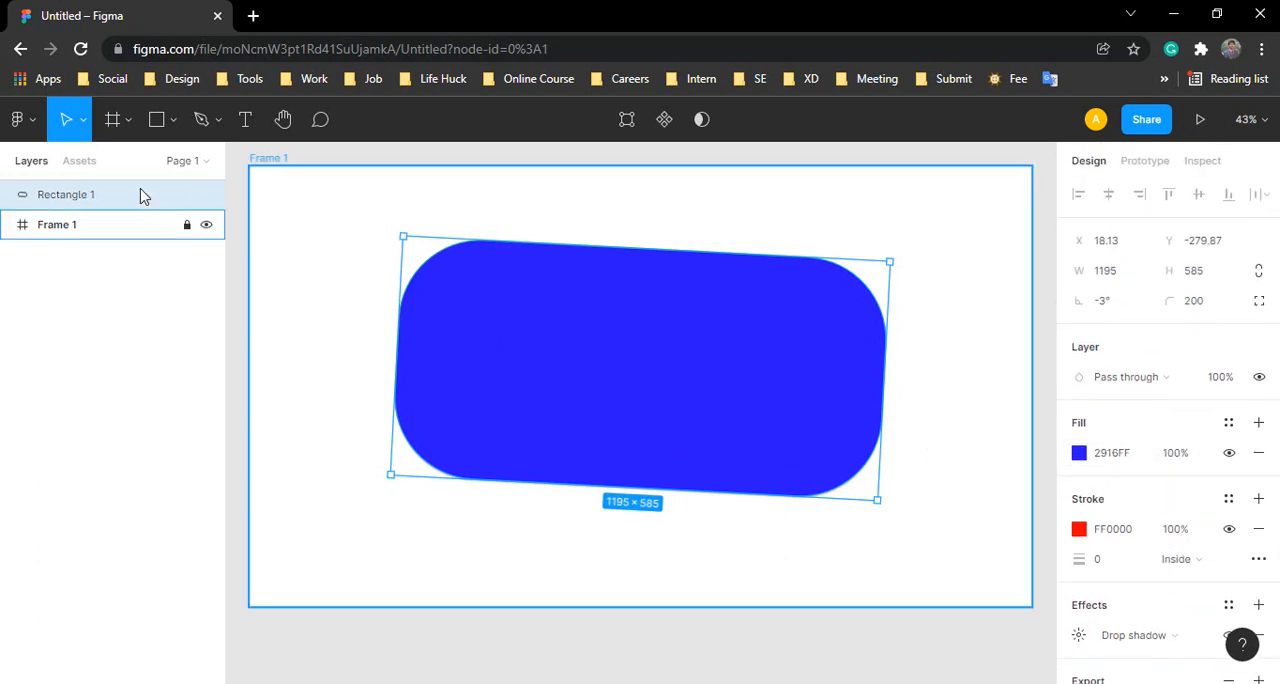